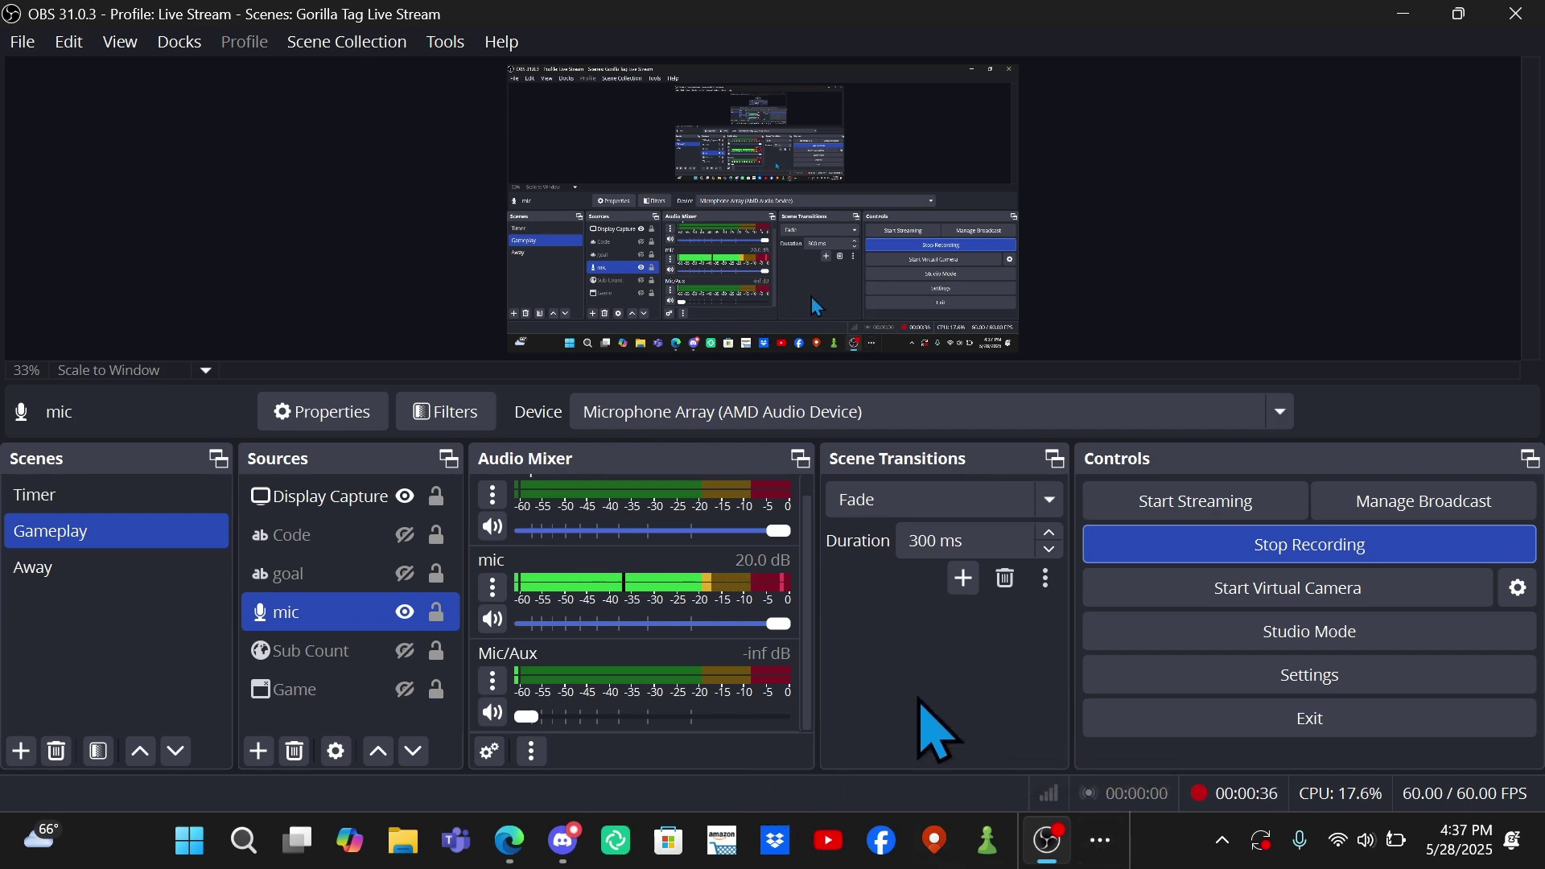
Search Bing for 'unity hub' in Edge and open the official Unity Hub page
{"action": "key", "text": "alt+Tab"}
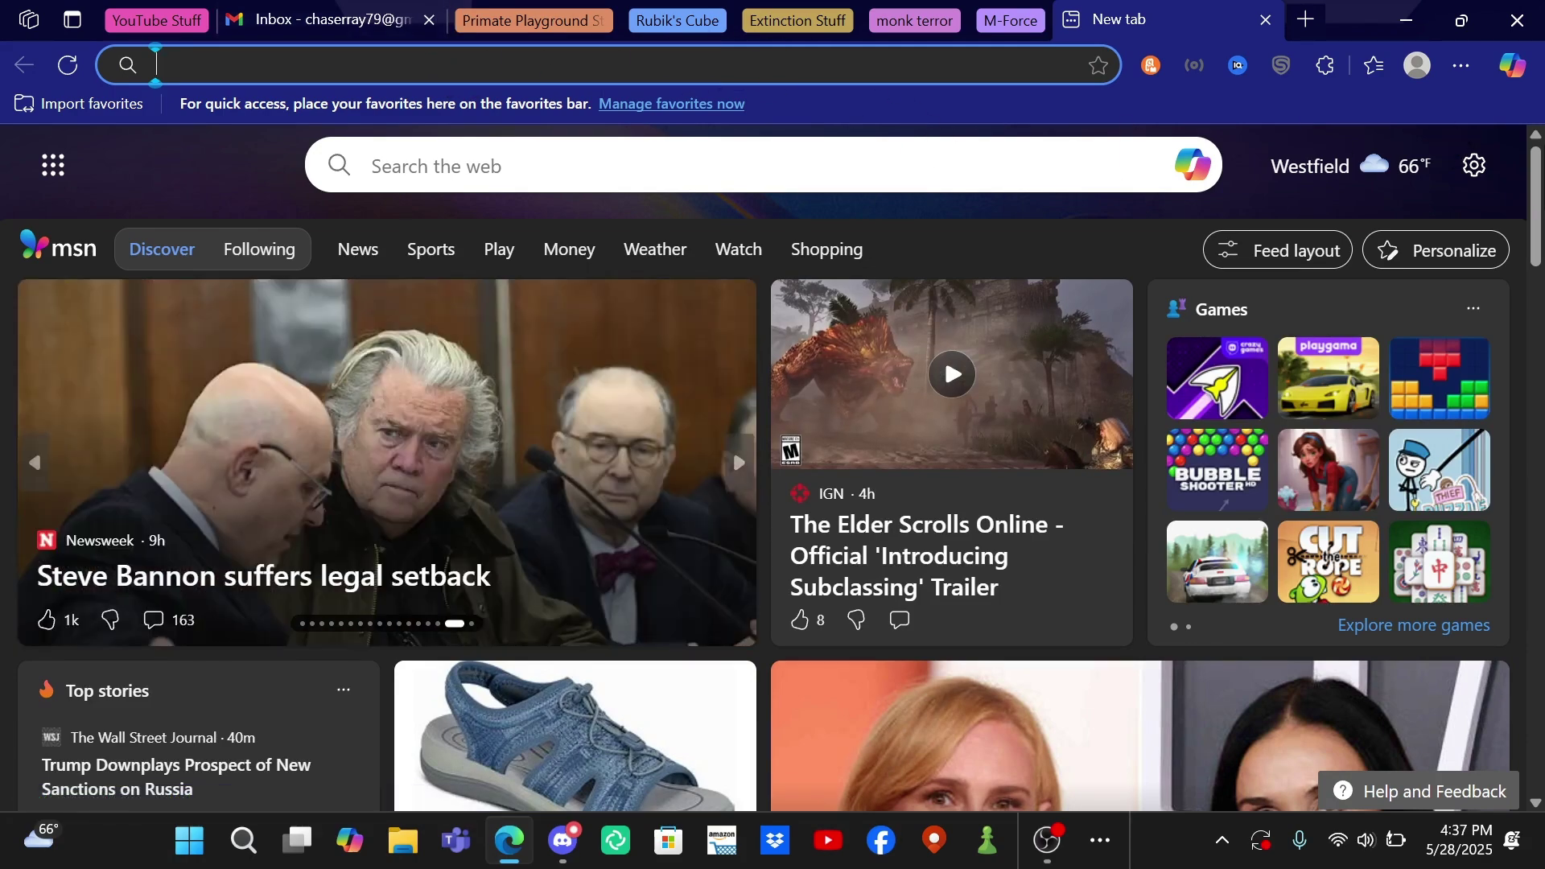
{"action": "type", "text": "unity hub"}
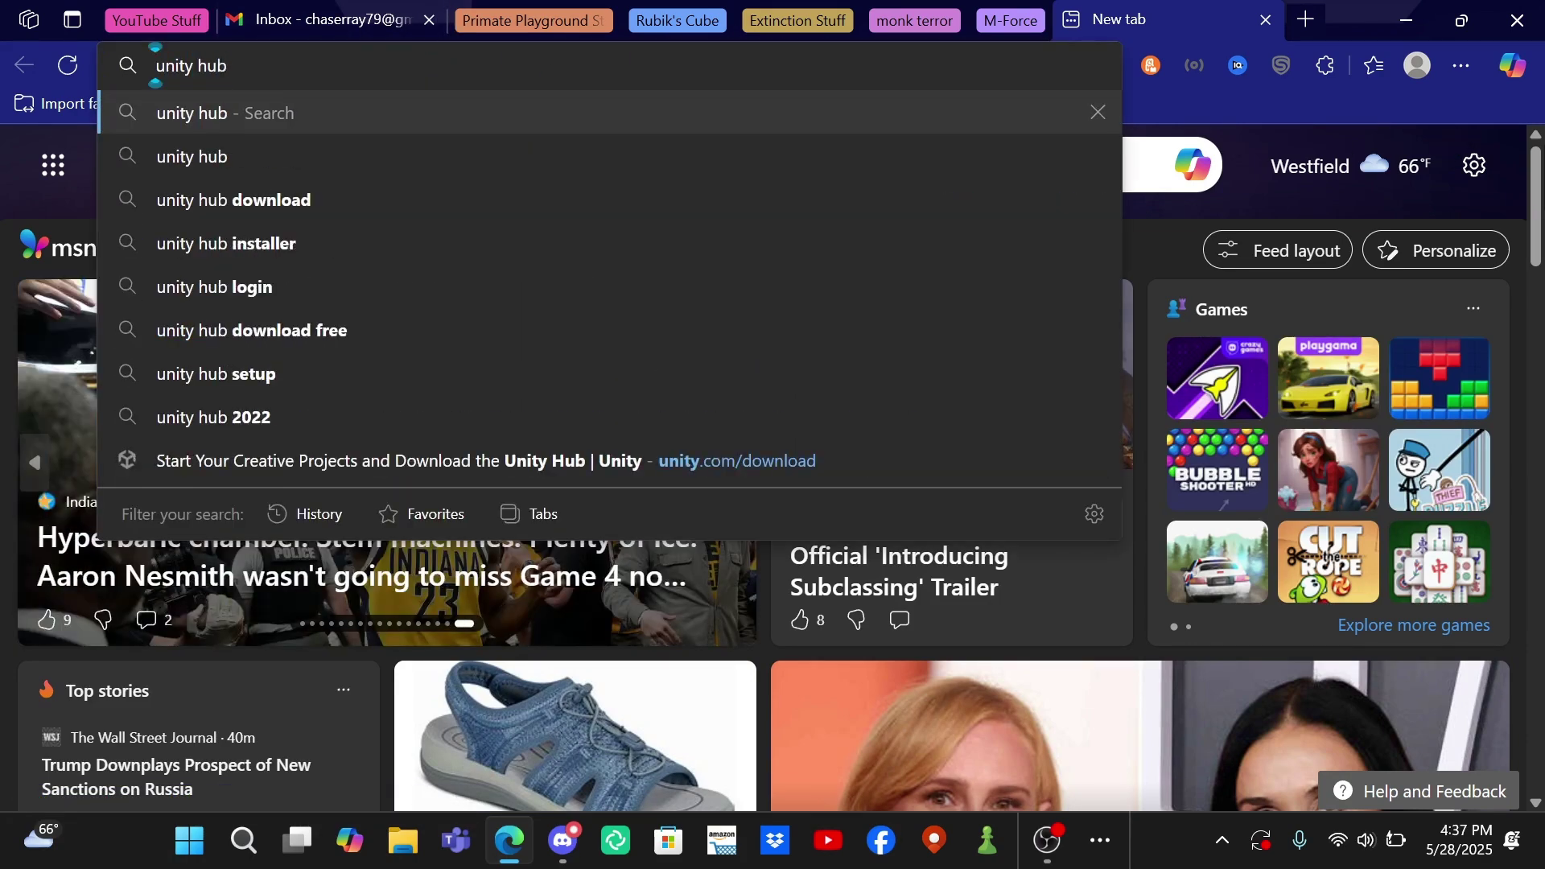
{"action": "key", "text": "Return"}
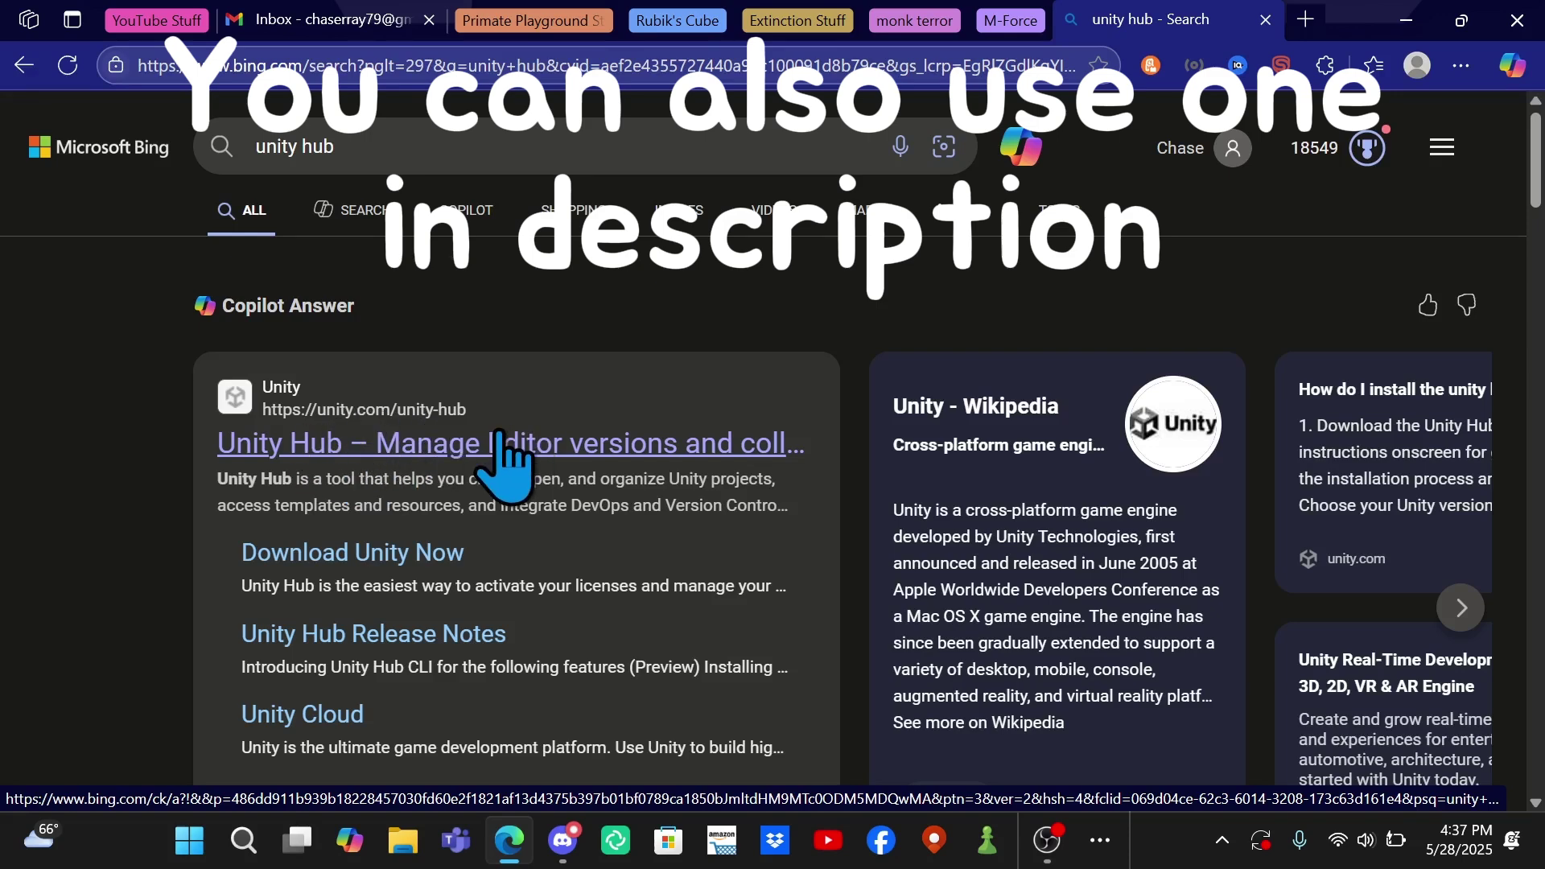
{"action": "left_click", "coordinate": [457, 448]}
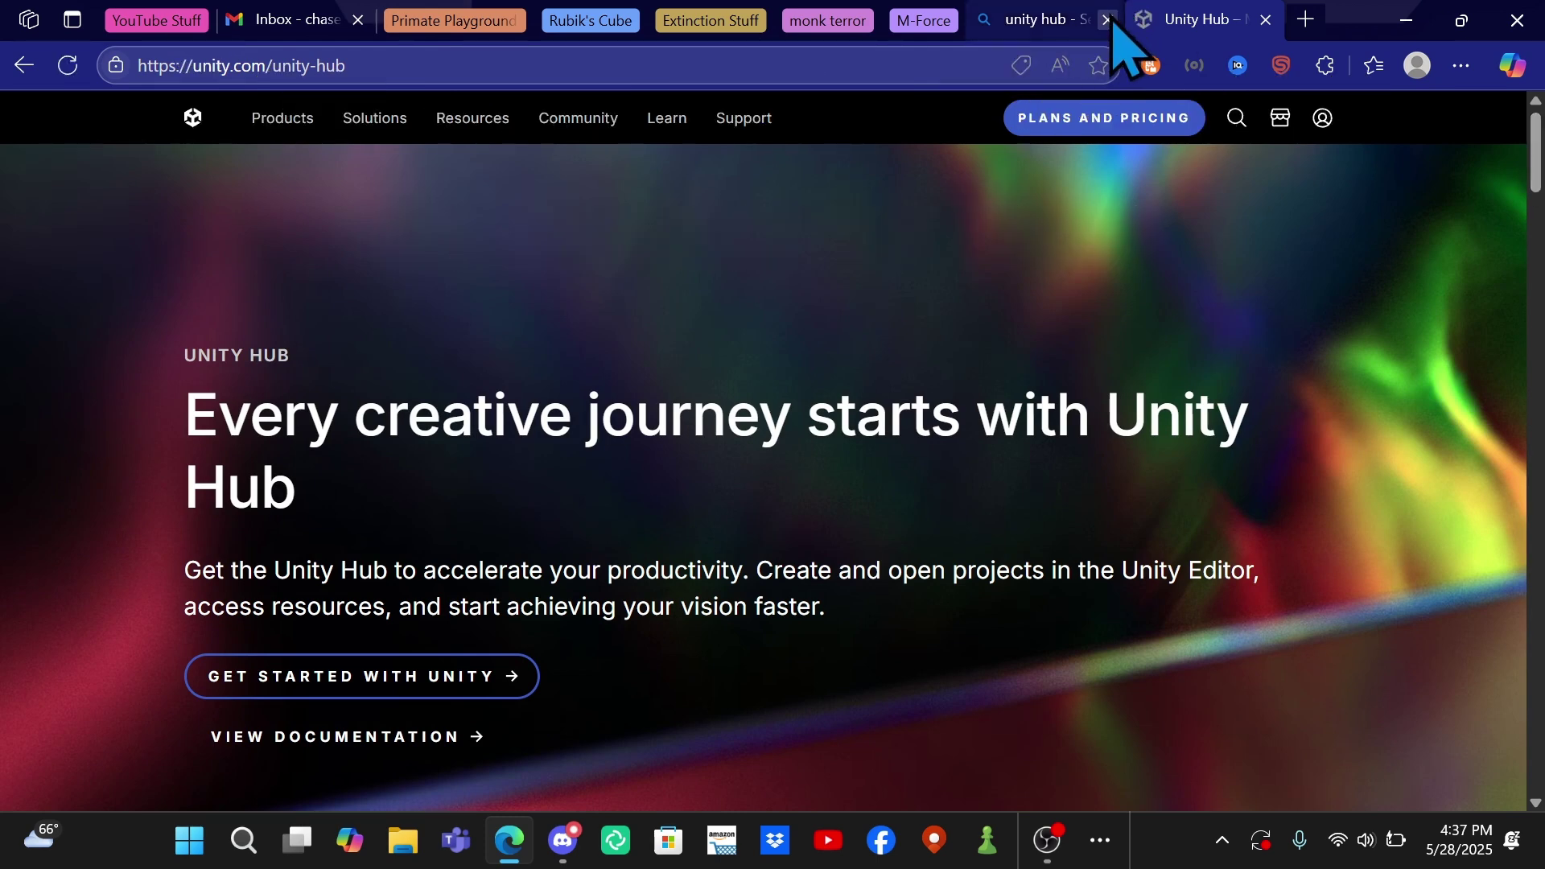
Go to the Unity download page via Get Started, then return to OBS Studio
{"action": "scroll", "coordinate": [620, 438], "scroll_direction": "down", "scroll_amount": 1}
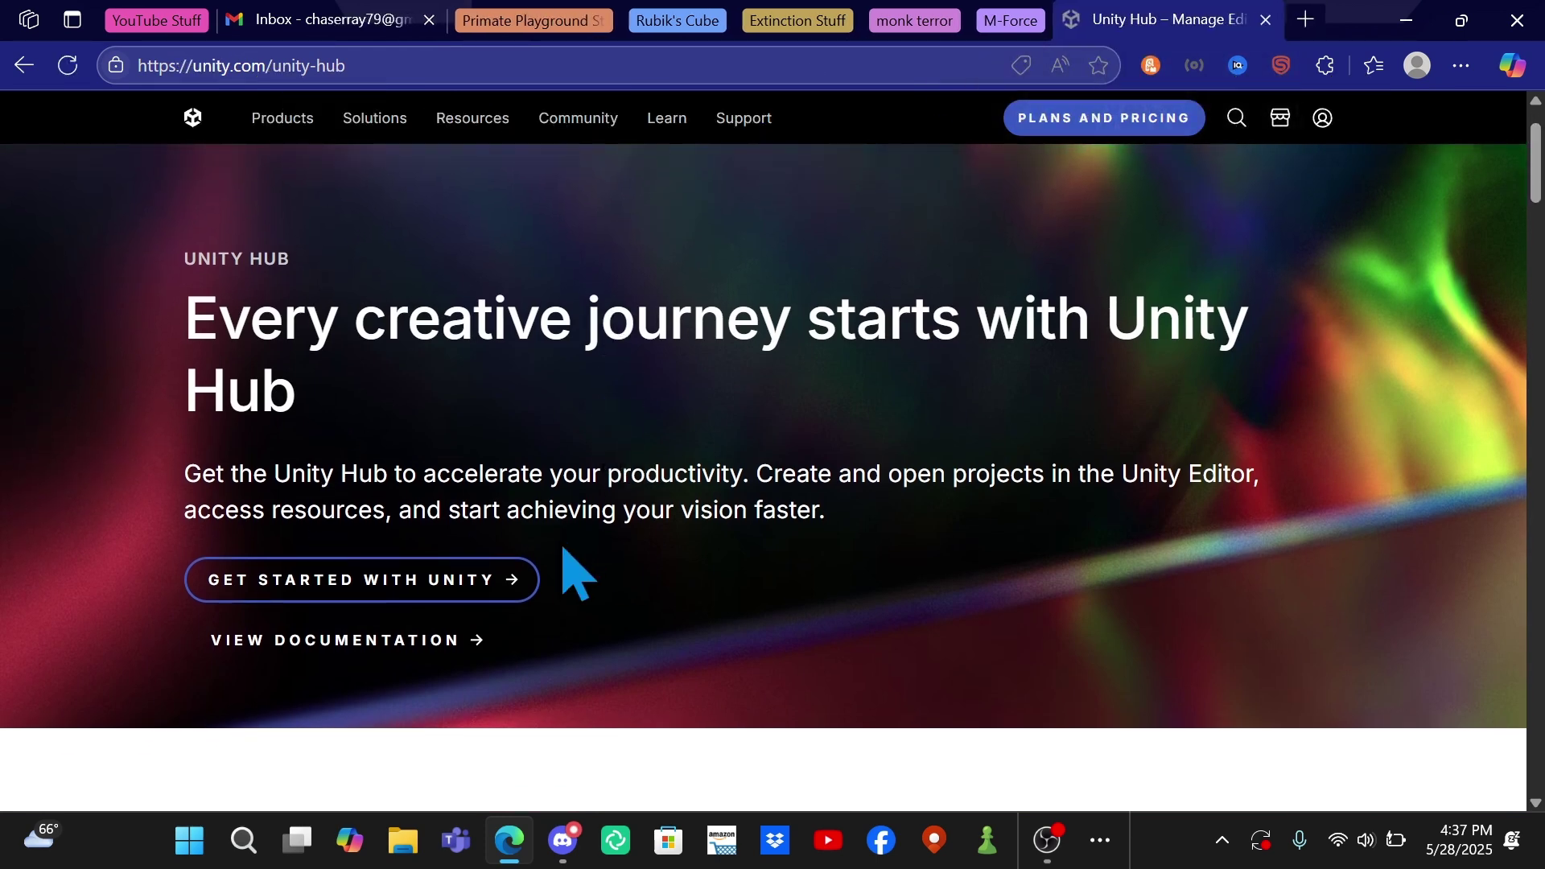
{"action": "left_click", "coordinate": [491, 581]}
{"action": "scroll", "coordinate": [587, 586], "scroll_direction": "down", "scroll_amount": 4}
{"action": "scroll", "coordinate": [575, 554], "scroll_direction": "up", "scroll_amount": 3}
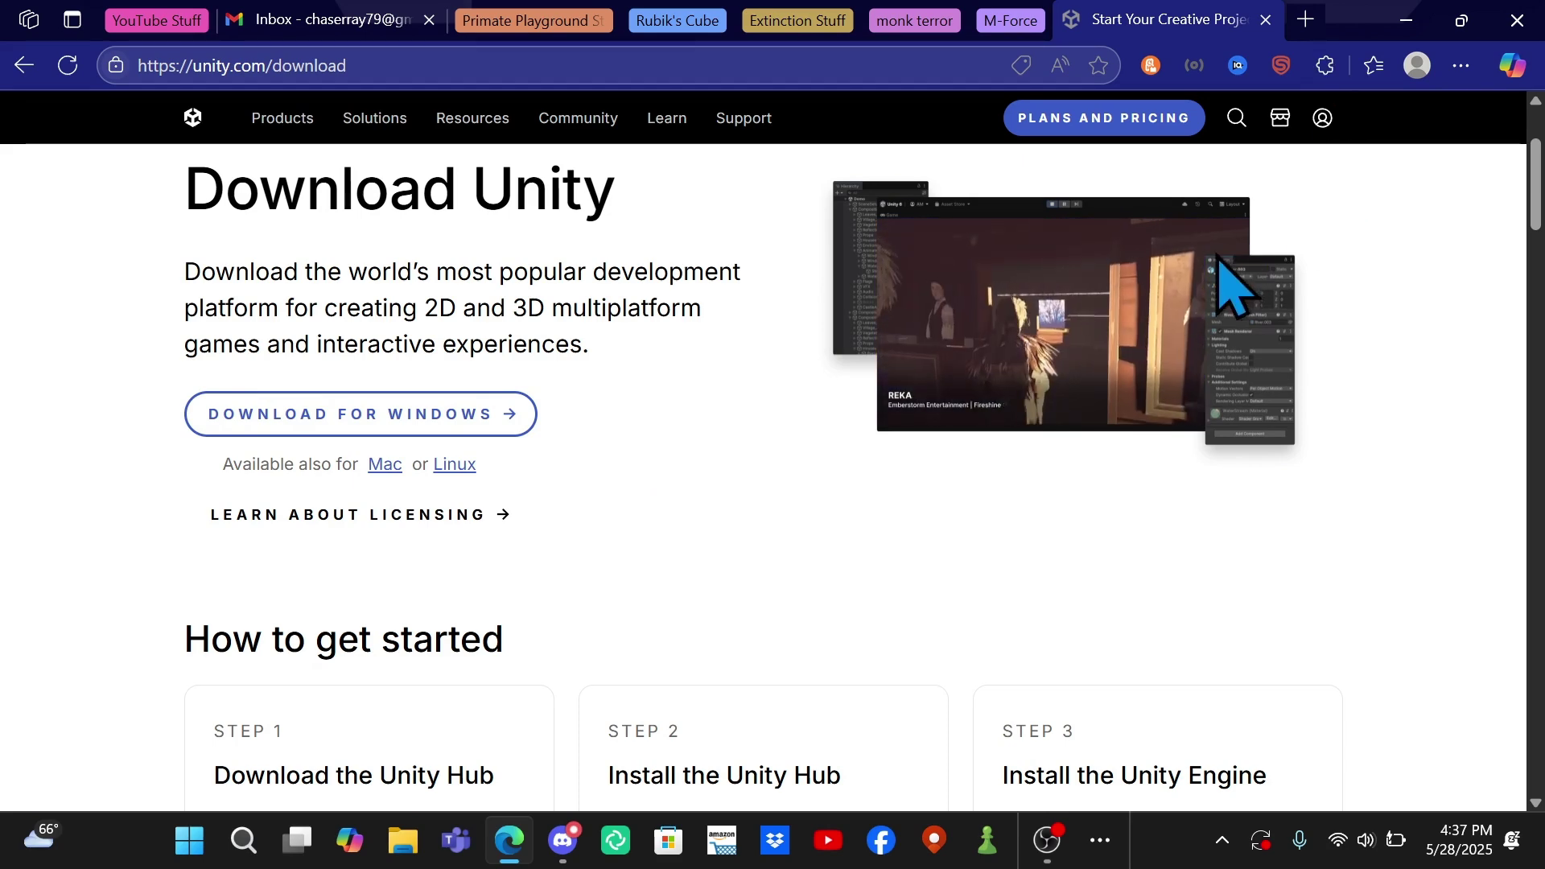
{"action": "scroll", "coordinate": [1087, 340], "scroll_direction": "down", "scroll_amount": 3}
{"action": "scroll", "coordinate": [1231, 557], "scroll_direction": "up", "scroll_amount": 5}
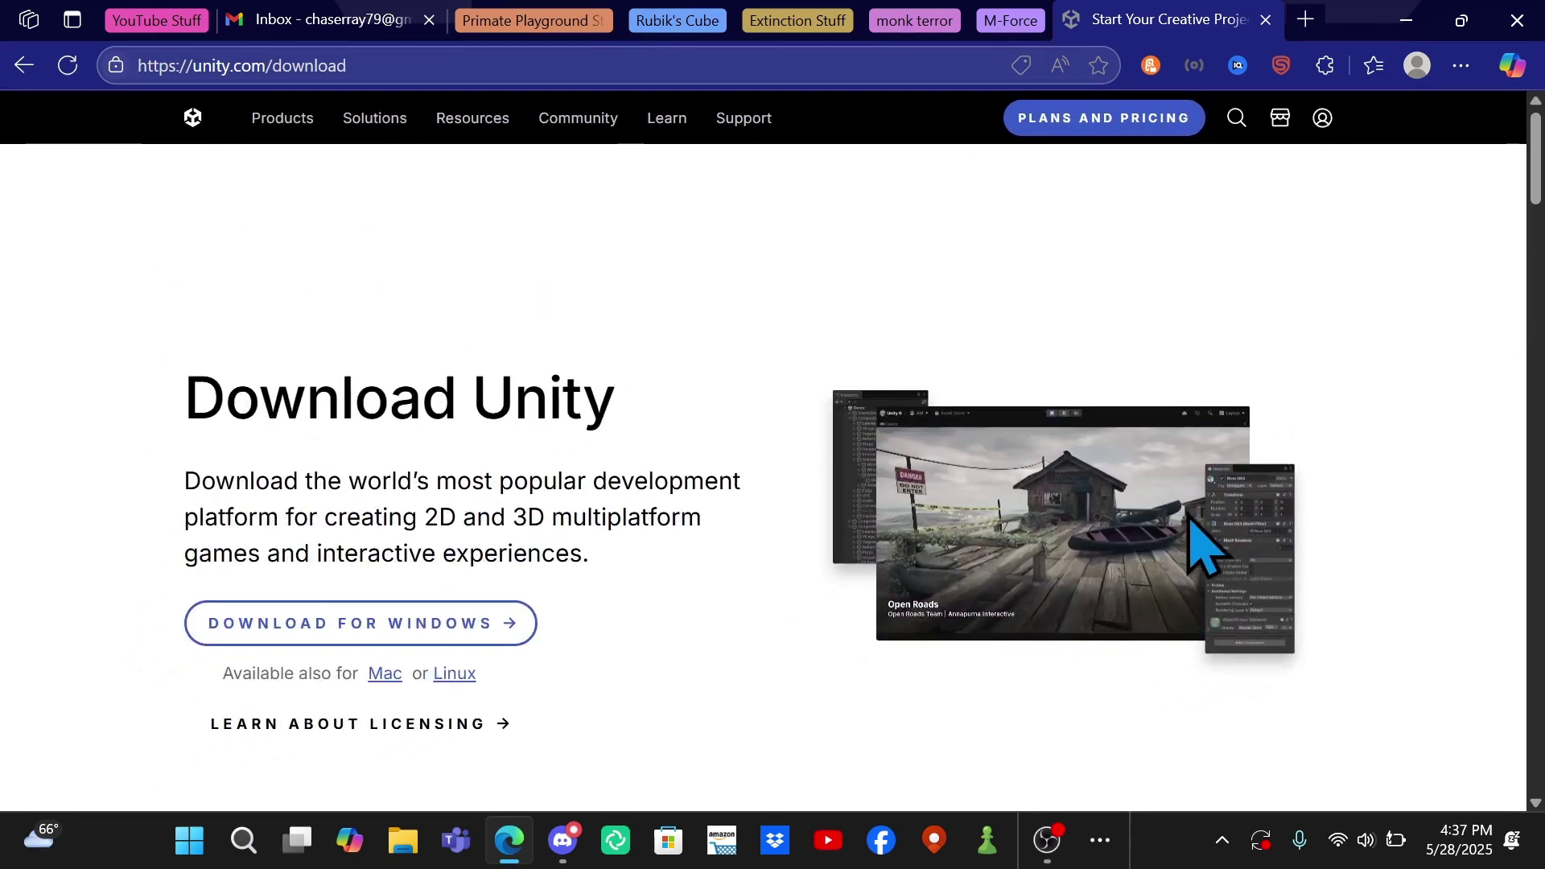
{"action": "key", "text": "alt+Tab"}
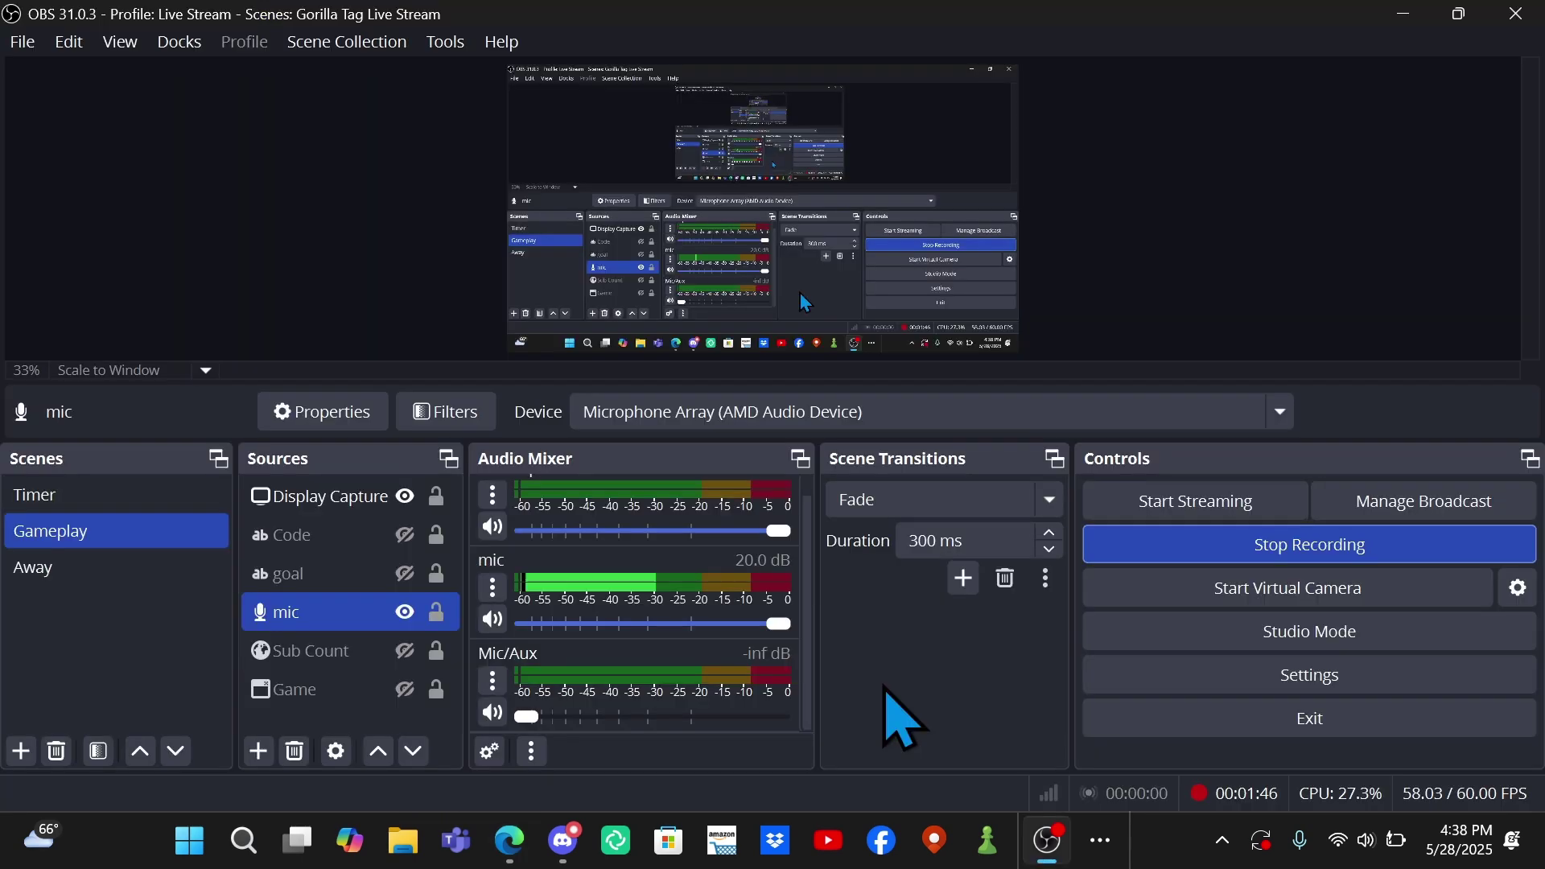
Open Unity Hub, start installing editor 2022.3.62f1 from Installs, then cancel the install dialog
{"action": "left_click", "coordinate": [1101, 840]}
{"action": "left_click", "coordinate": [1078, 766]}
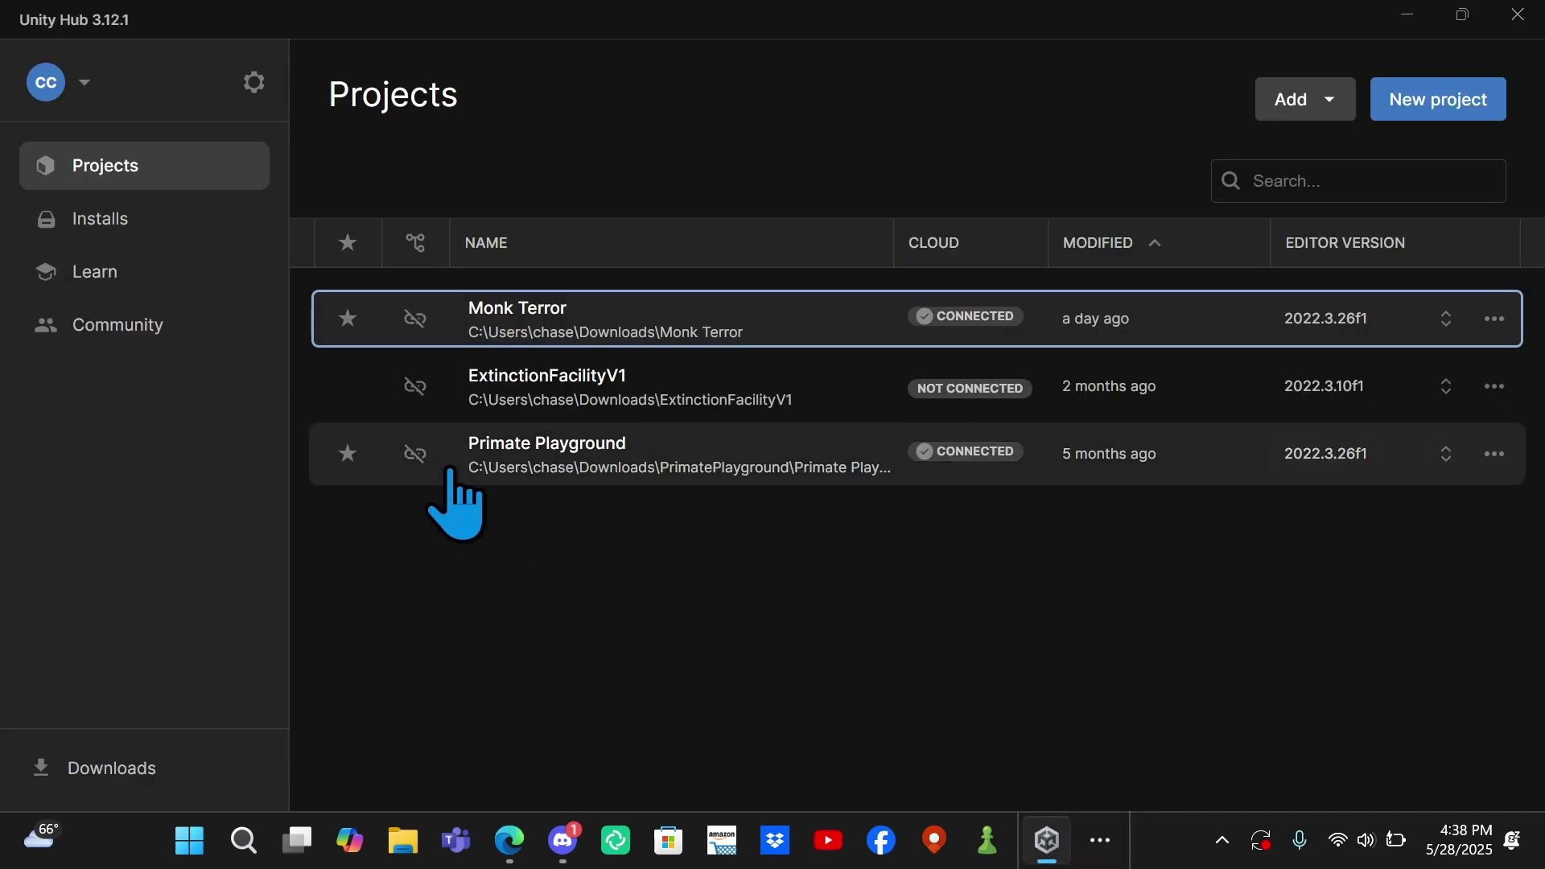
{"action": "left_click", "coordinate": [94, 231]}
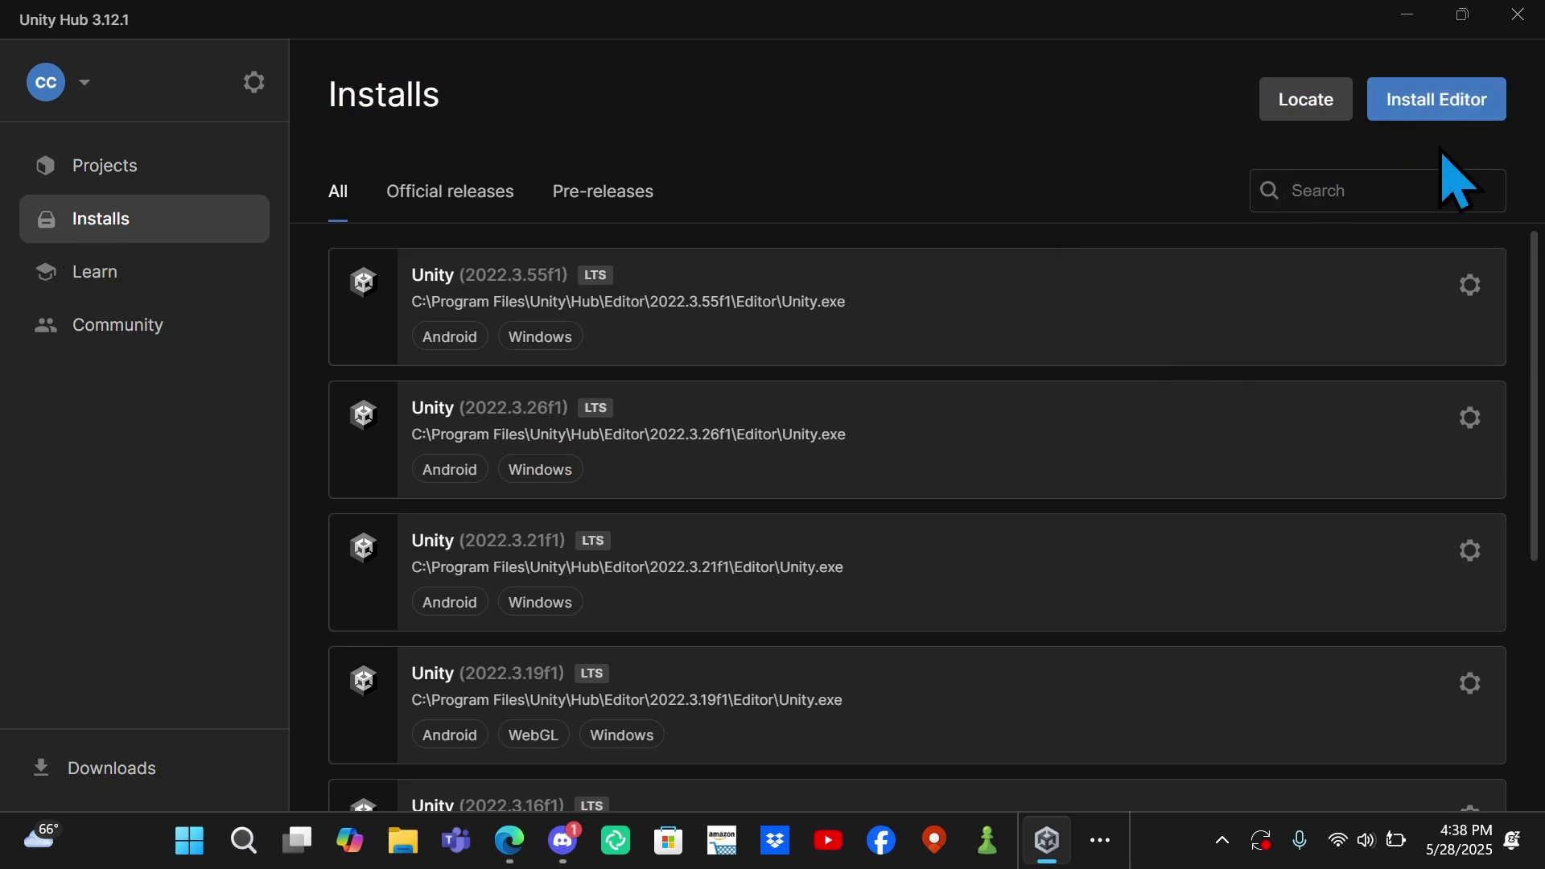
{"action": "left_click", "coordinate": [1440, 100]}
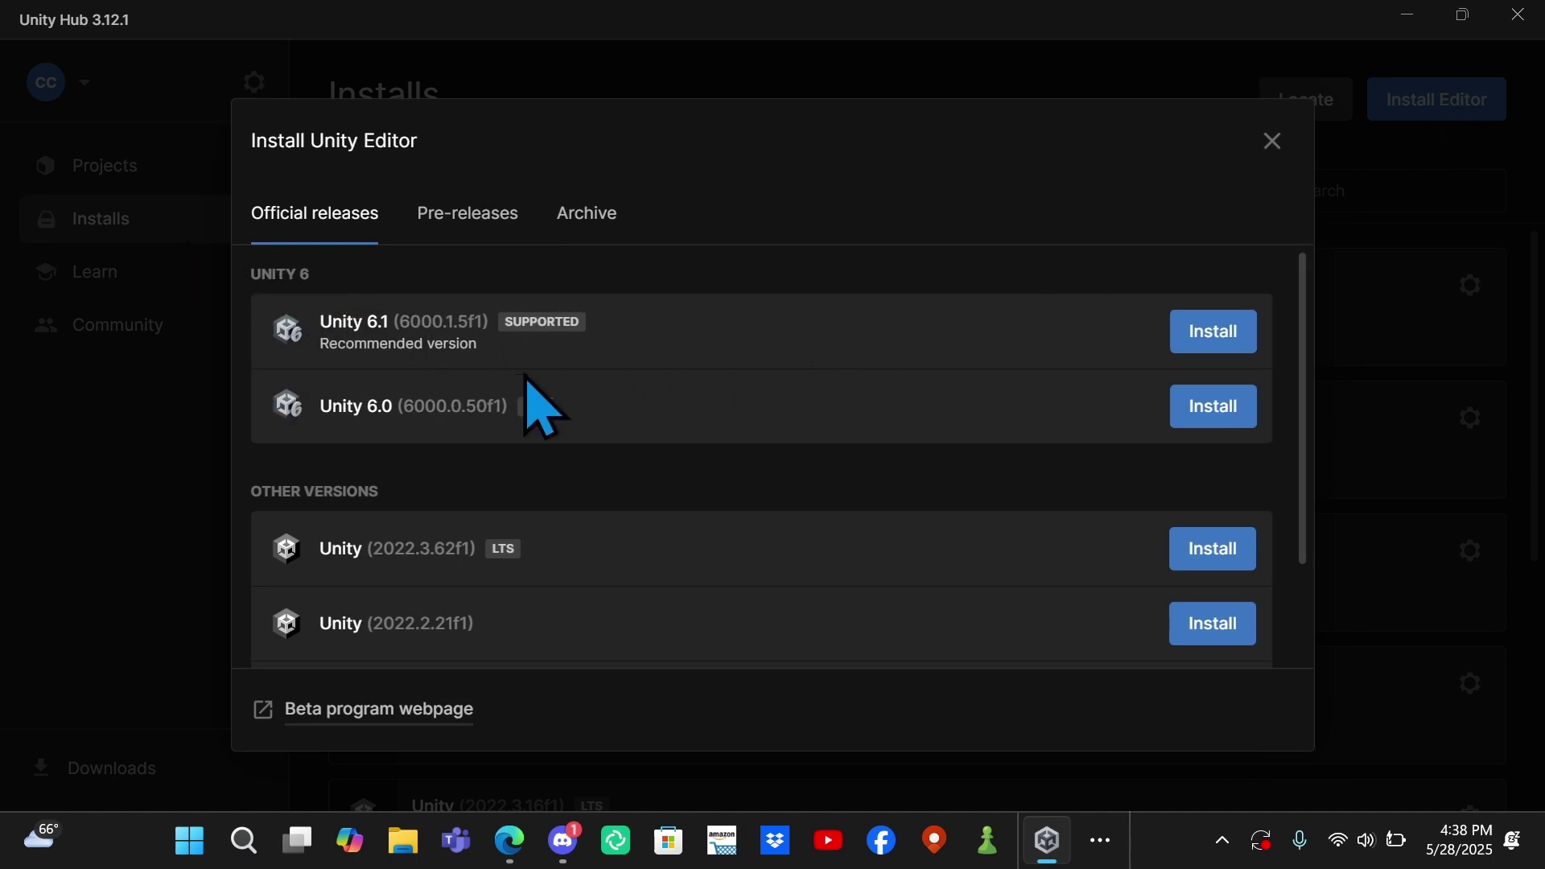
{"action": "scroll", "coordinate": [524, 389], "scroll_direction": "down", "scroll_amount": 3}
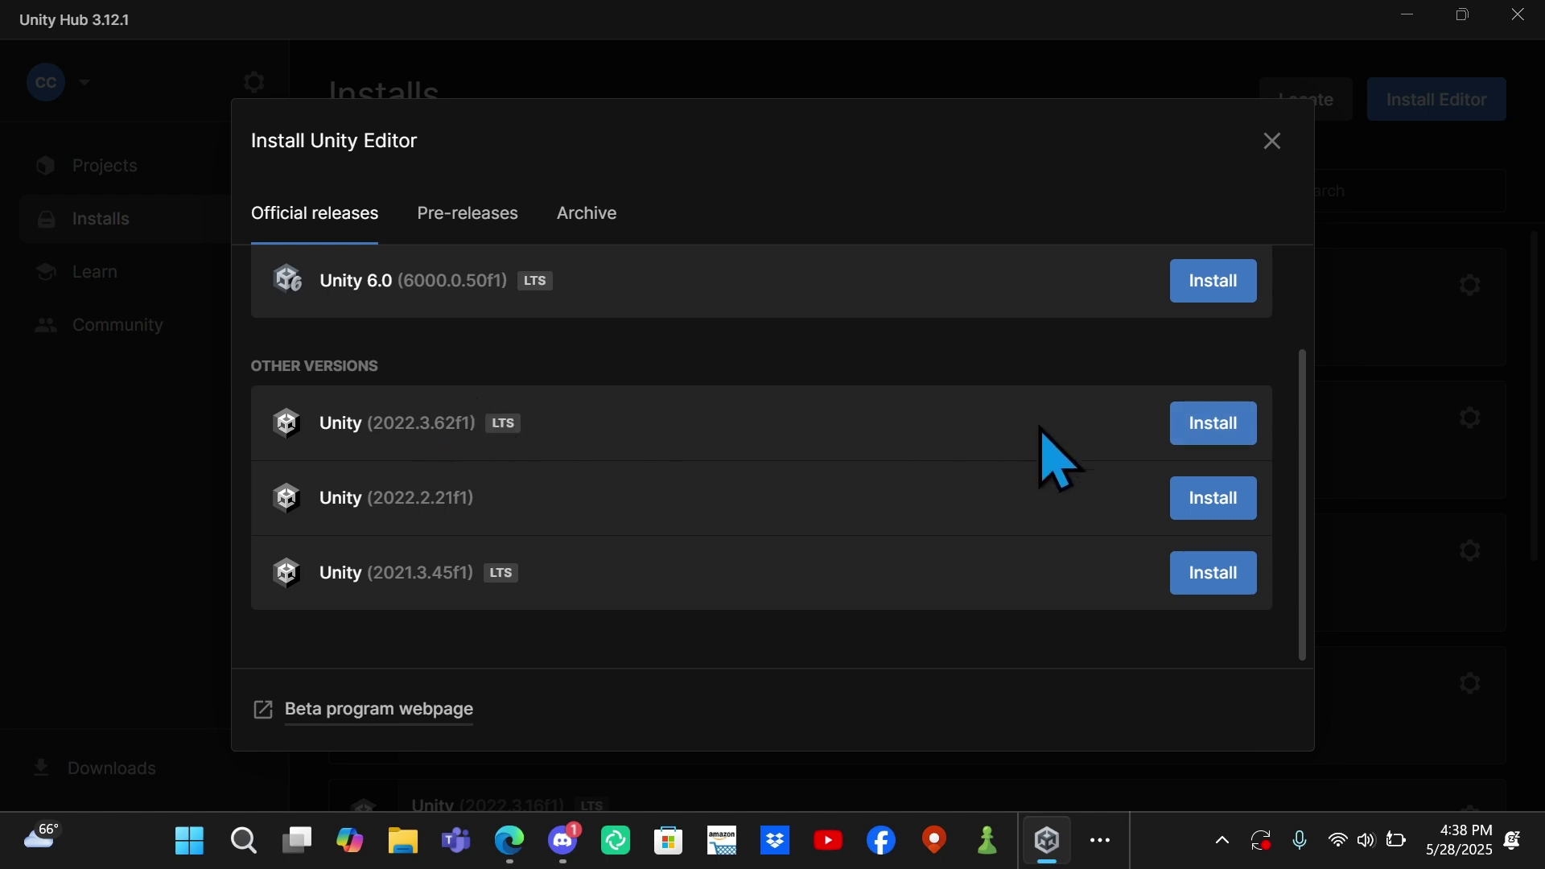
{"action": "left_click", "coordinate": [1215, 424]}
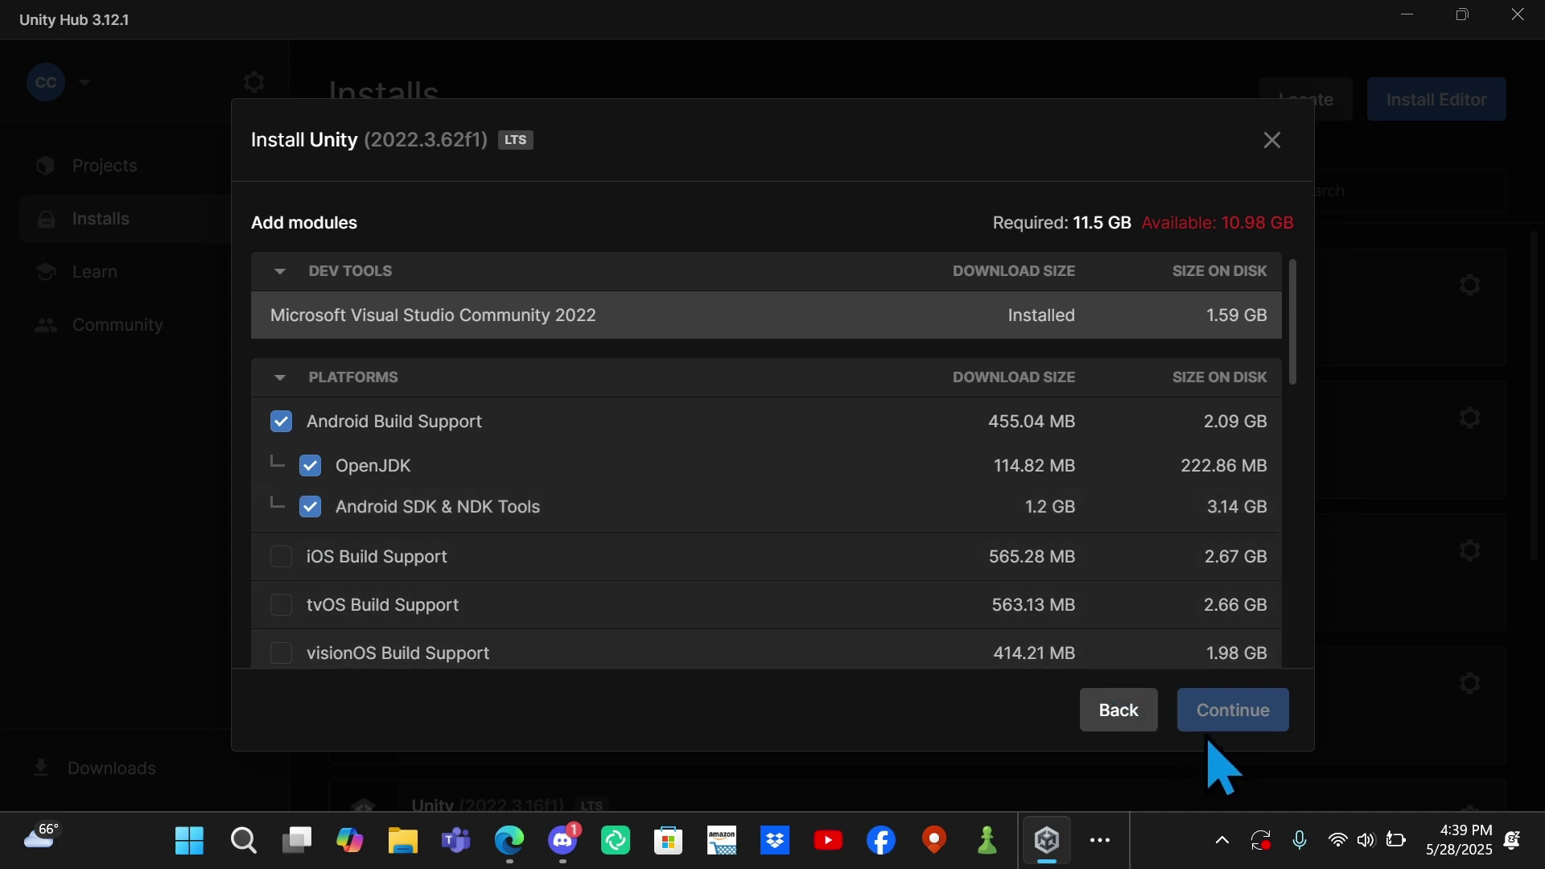
{"action": "left_click", "coordinate": [1273, 141]}
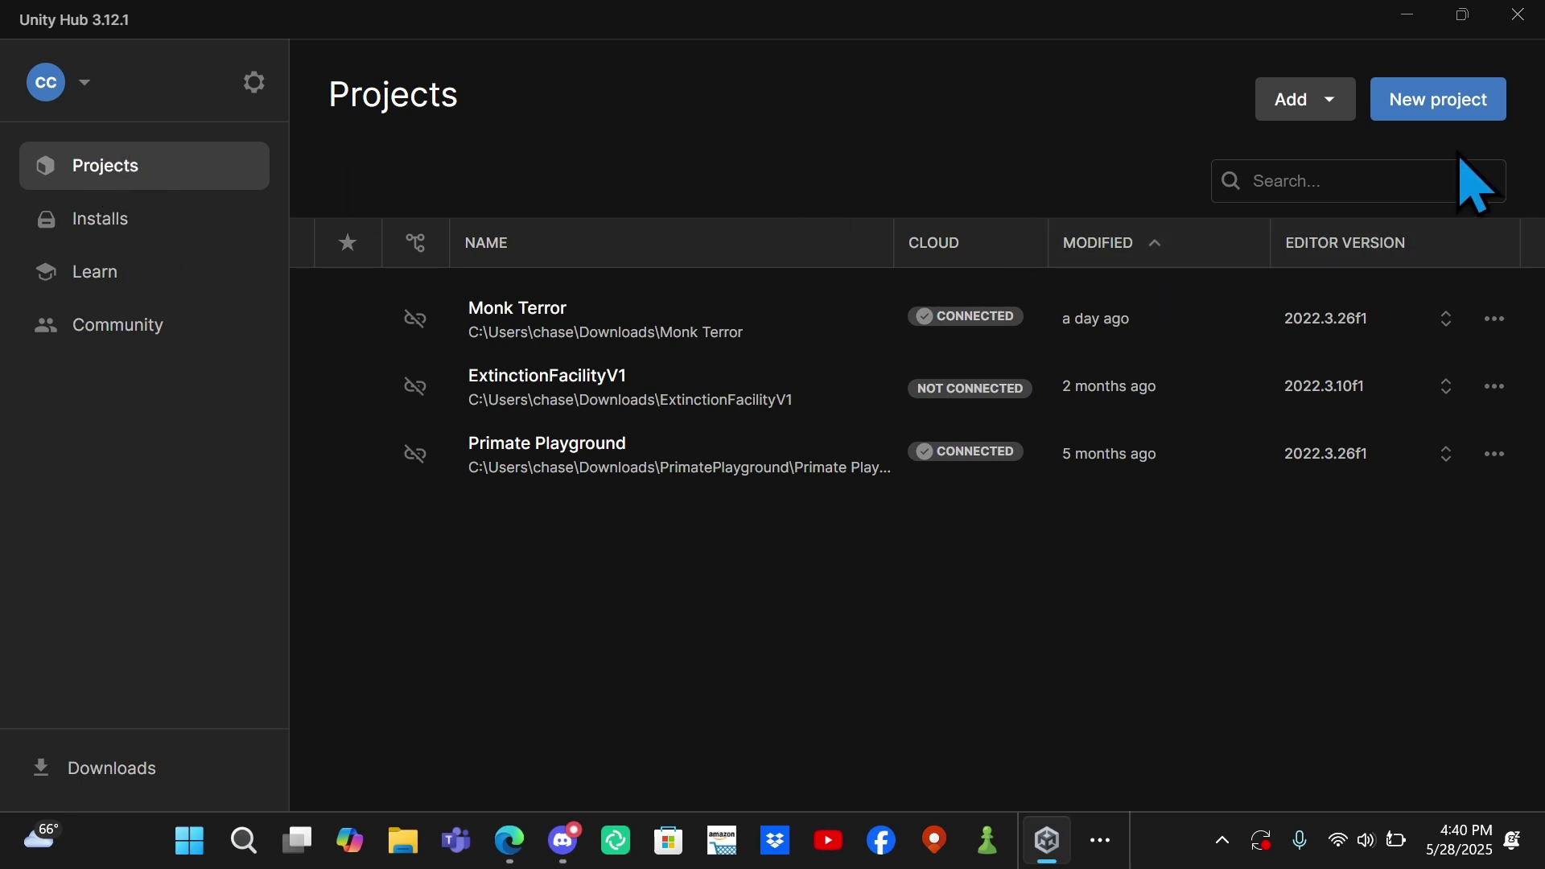
Start a new project on editor 2022.3.26f1 named 'Gtag Fan Game Tut'
{"action": "left_click", "coordinate": [1439, 109]}
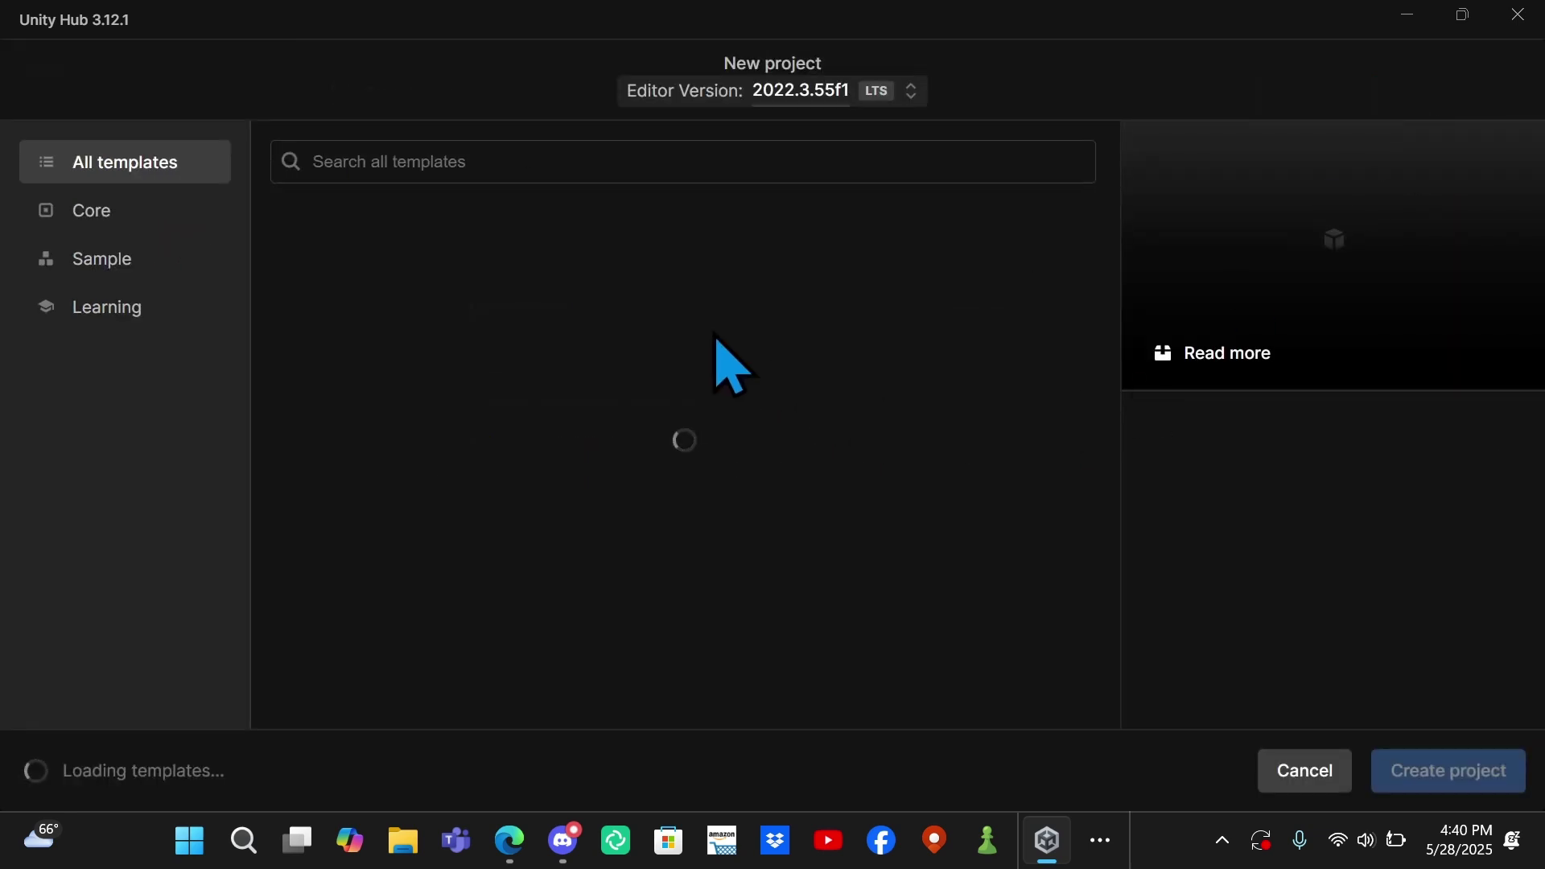
{"action": "left_click", "coordinate": [768, 106]}
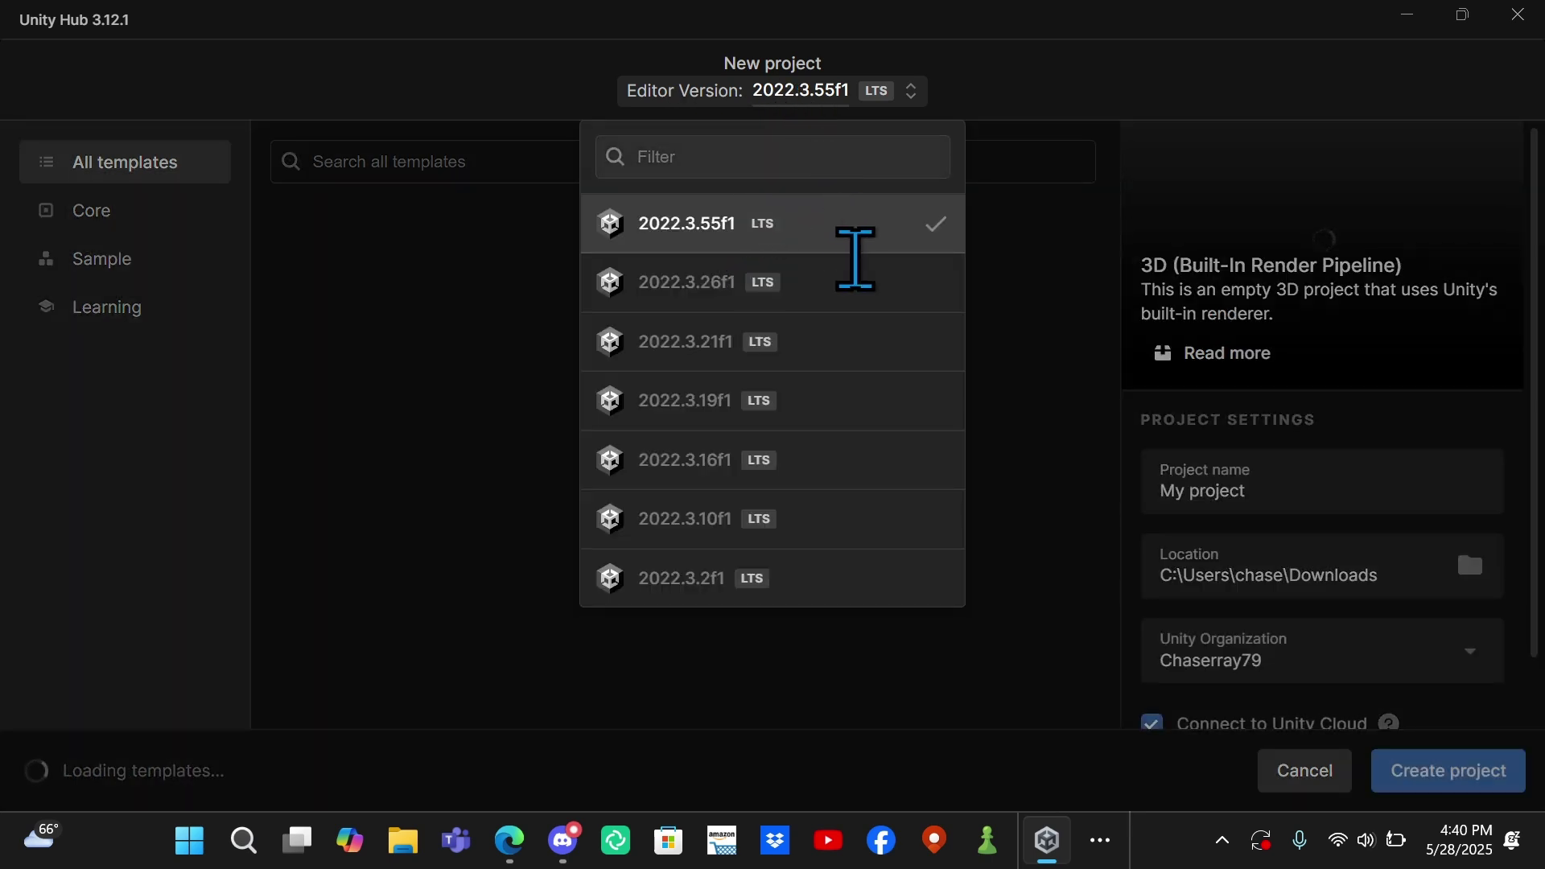
{"action": "left_click", "coordinate": [855, 283]}
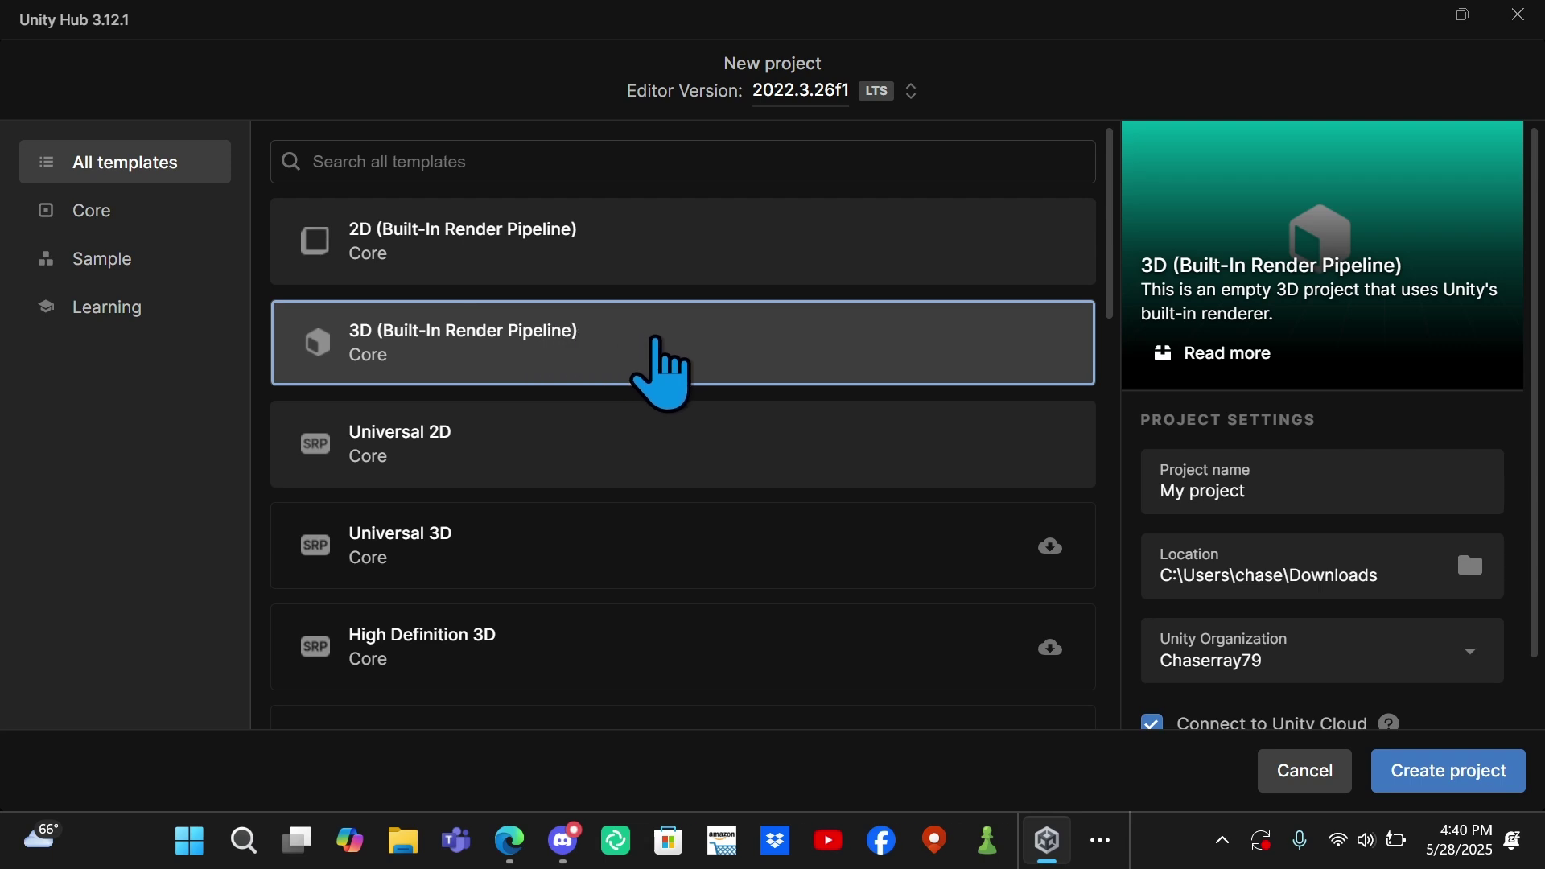
{"action": "left_click", "coordinate": [1322, 493]}
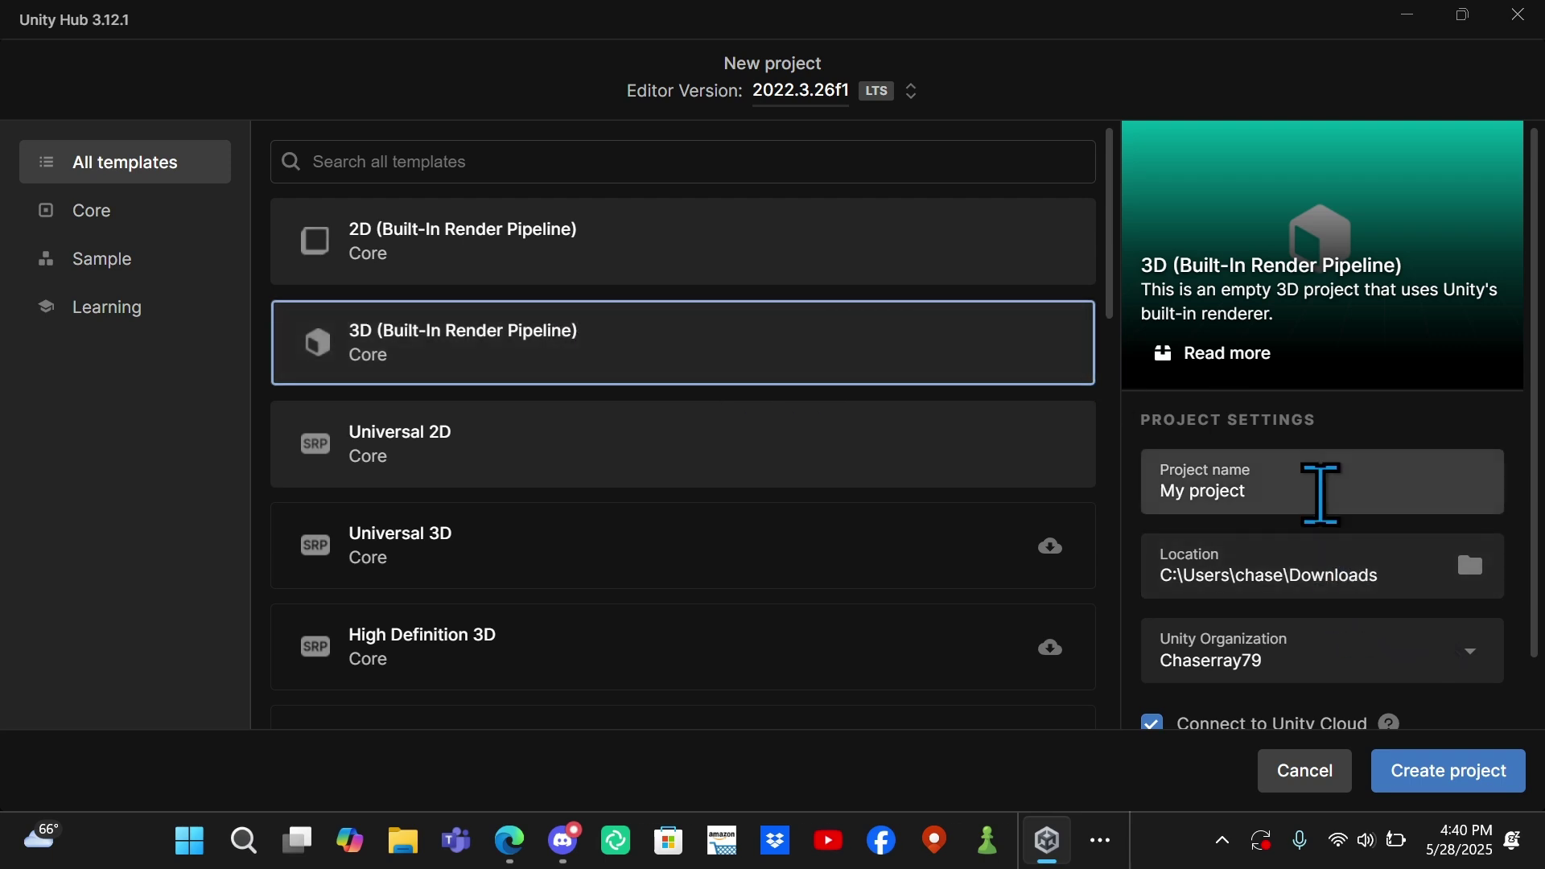
{"action": "triple_click", "coordinate": [1322, 493]}
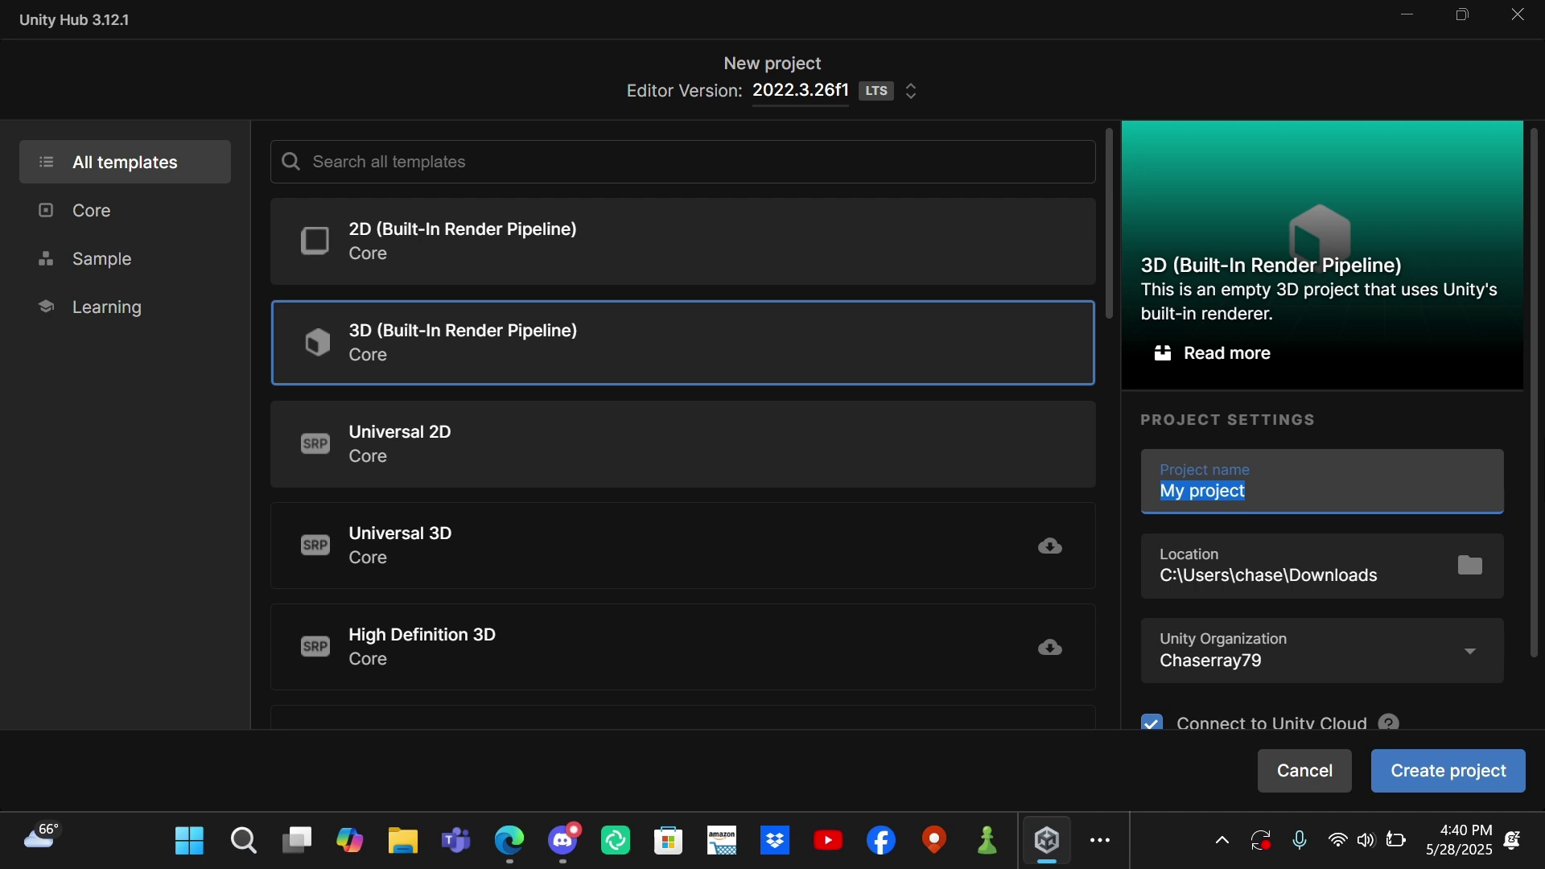
{"action": "key", "text": "BackSpace"}
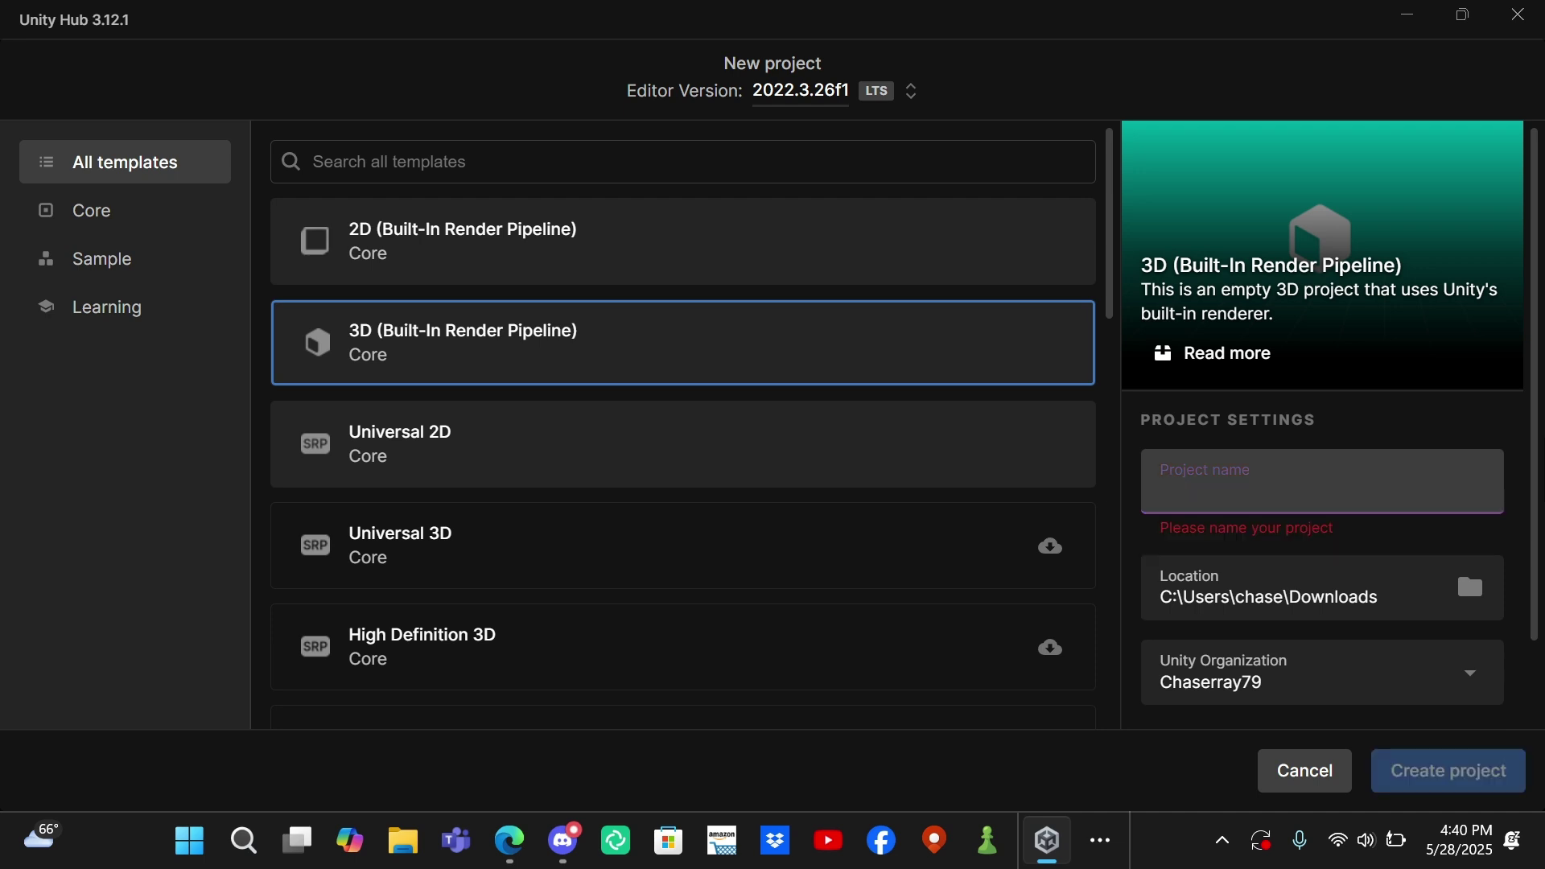
{"action": "type", "text": "T"}
{"action": "key", "text": "BackSpace"}
{"action": "type", "text": "Gtag Fan G"}
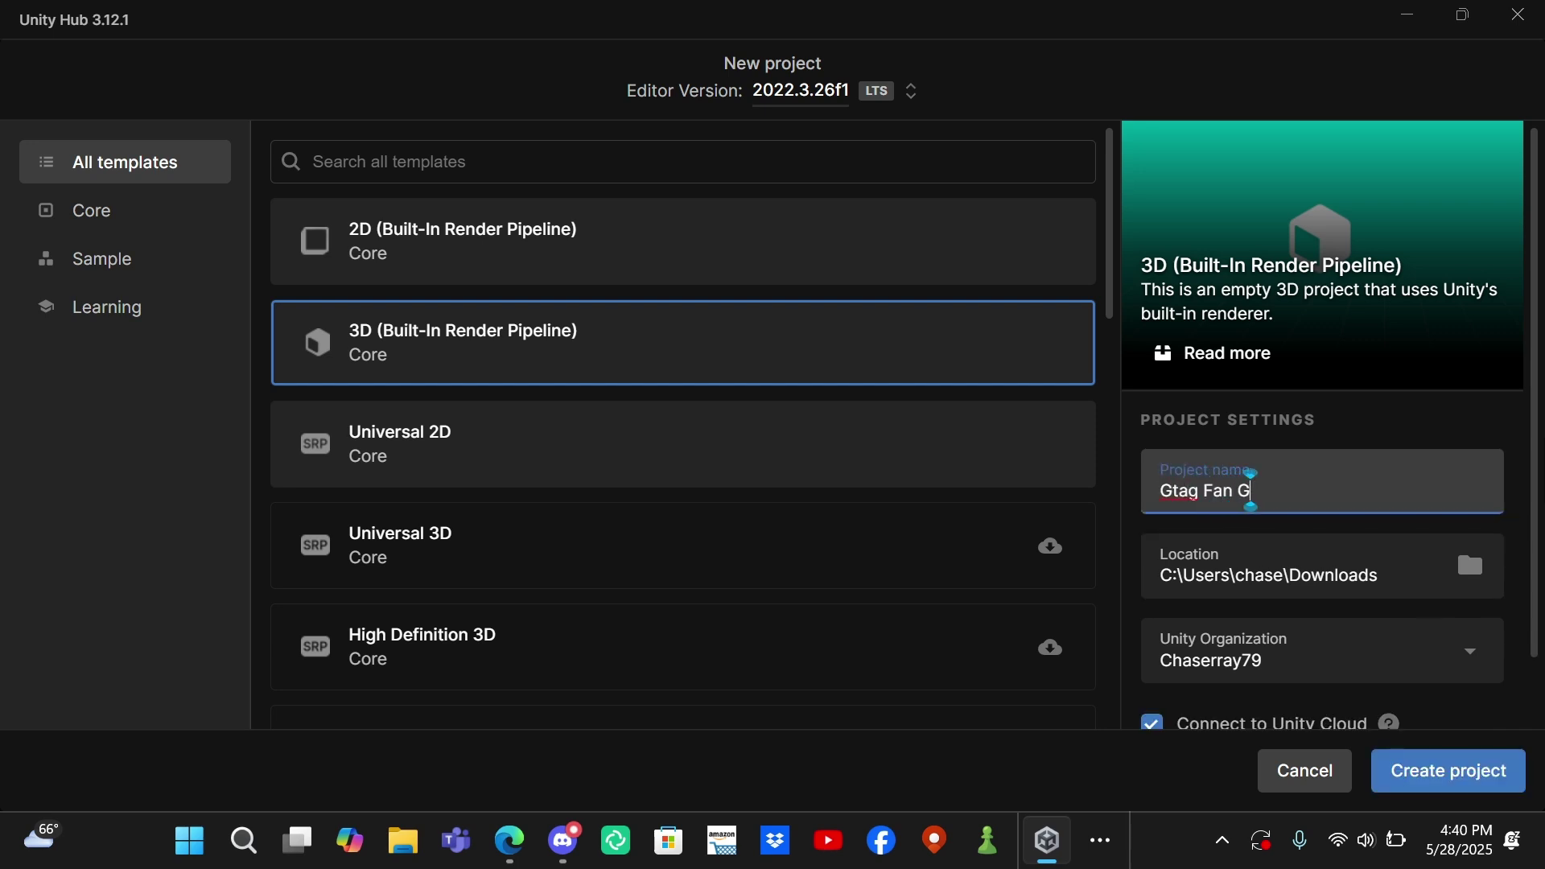
{"action": "type", "text": "ame Tut"}
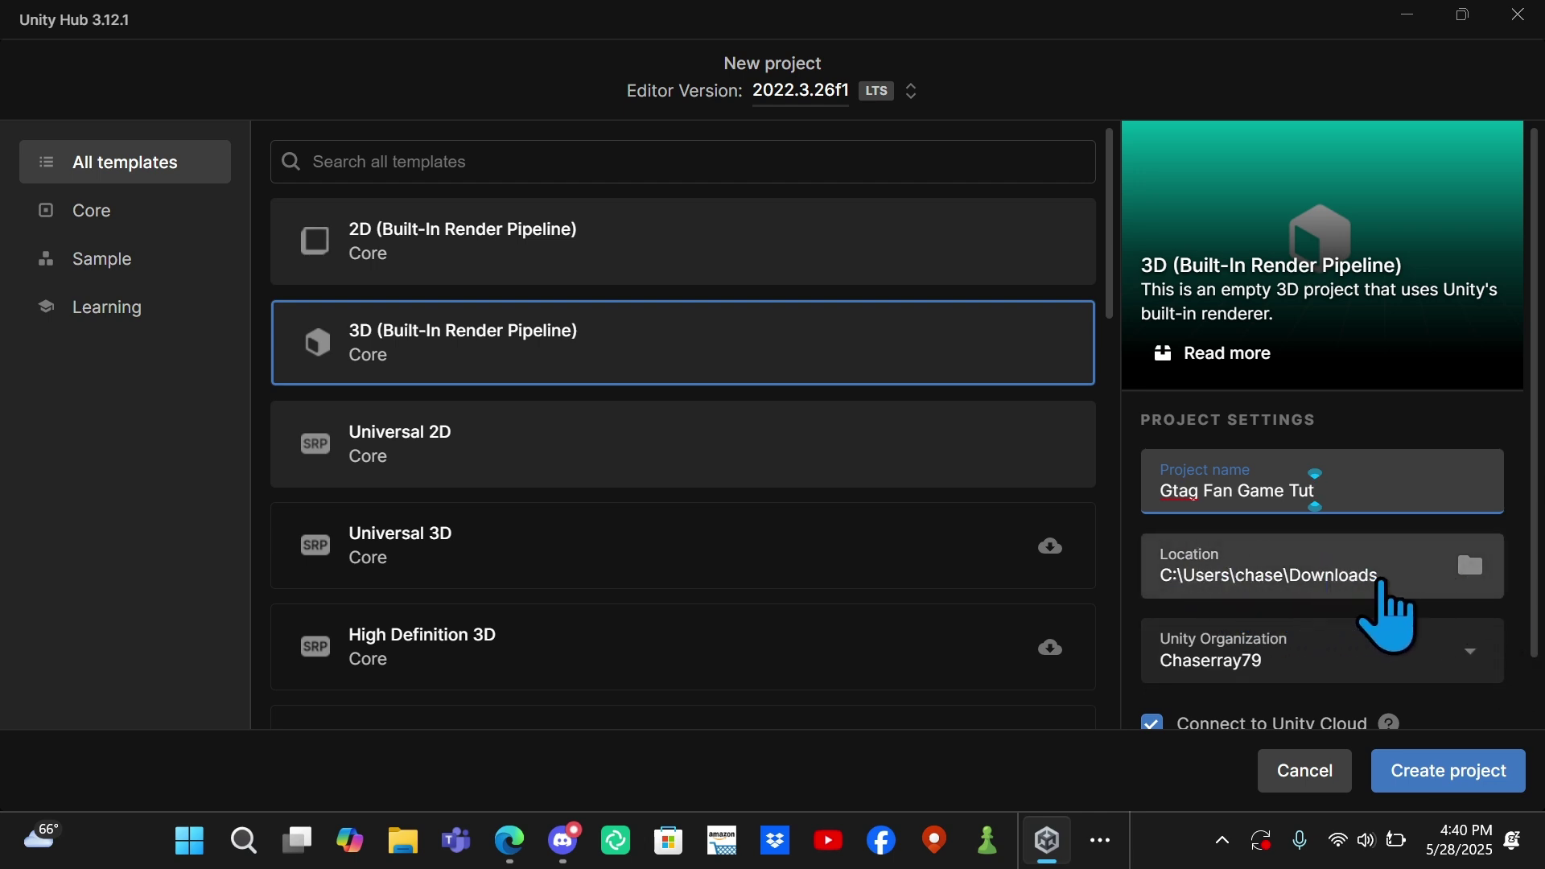
Leave the organization unchanged and create the 3D (Built-In Render Pipeline) project
{"action": "scroll", "coordinate": [1383, 583], "scroll_direction": "down", "scroll_amount": 2}
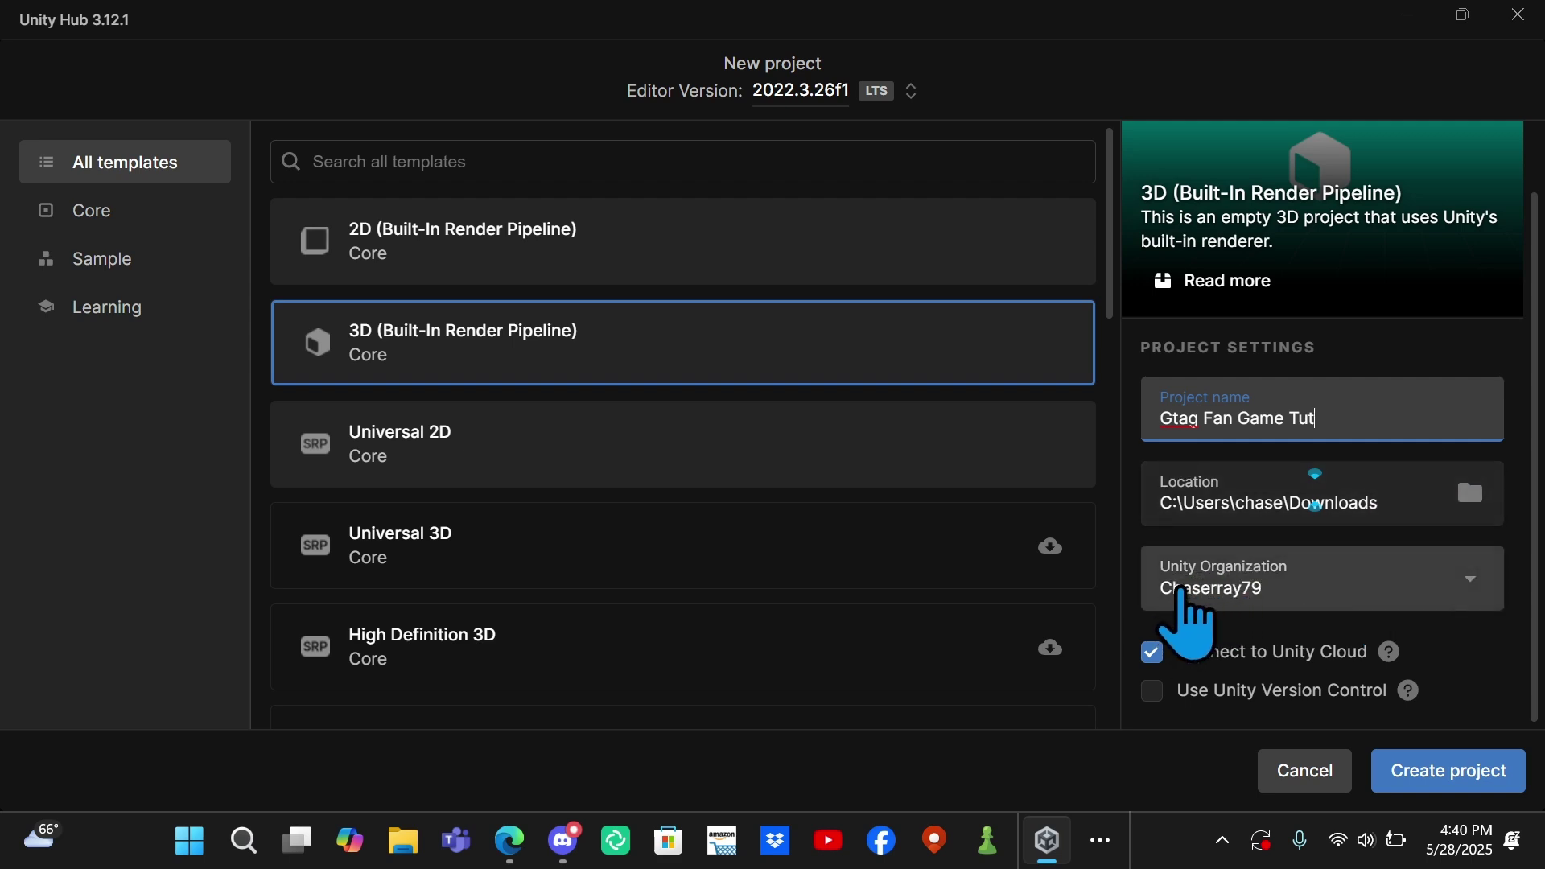
{"action": "left_click", "coordinate": [1461, 575]}
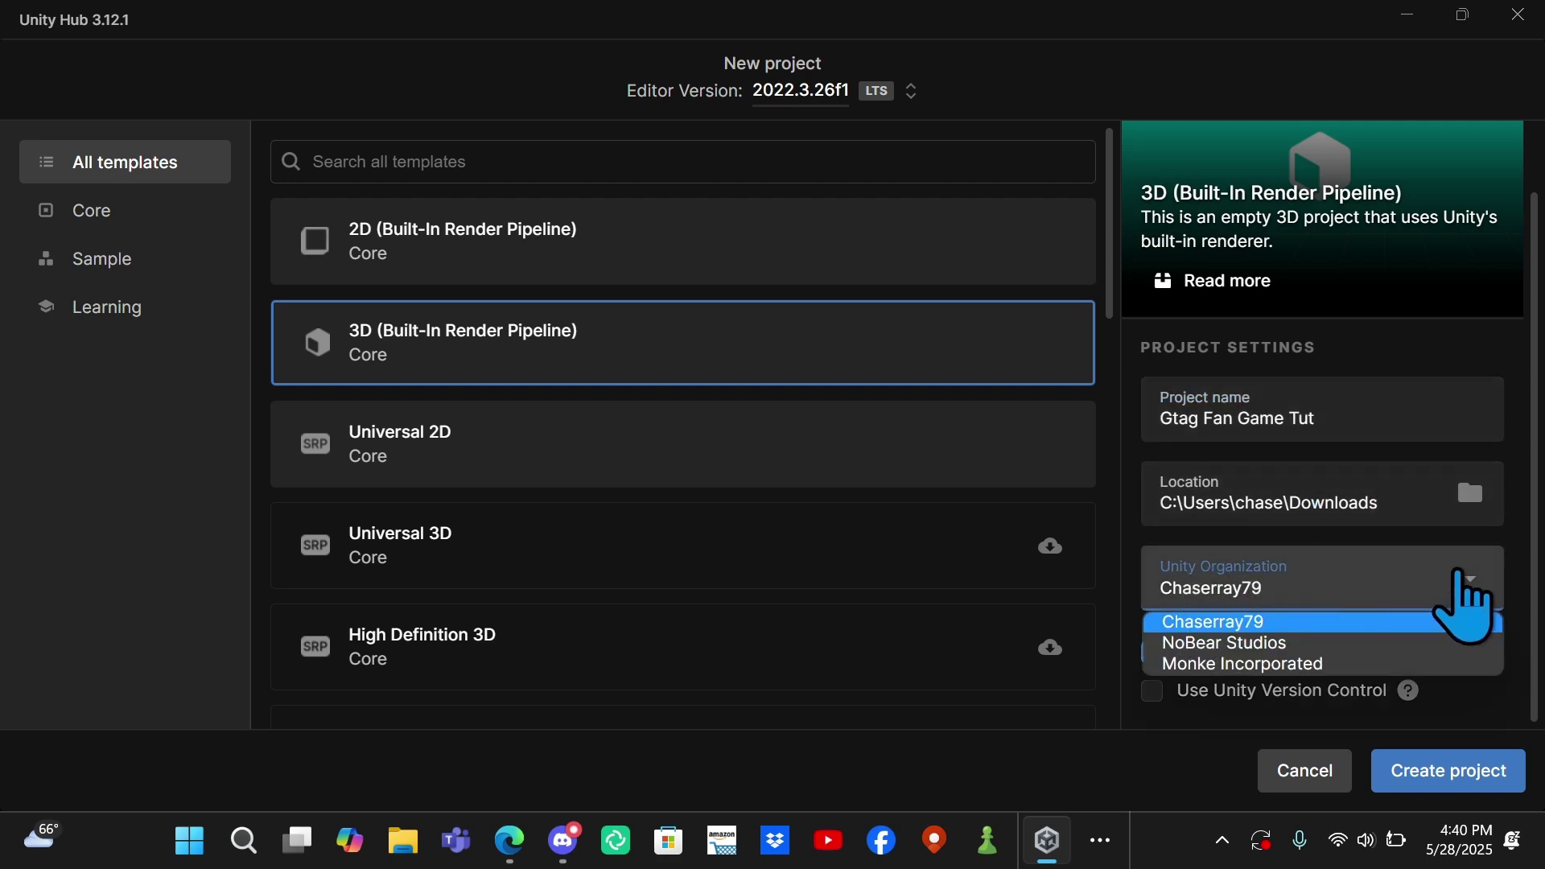
{"action": "left_click", "coordinate": [1227, 624]}
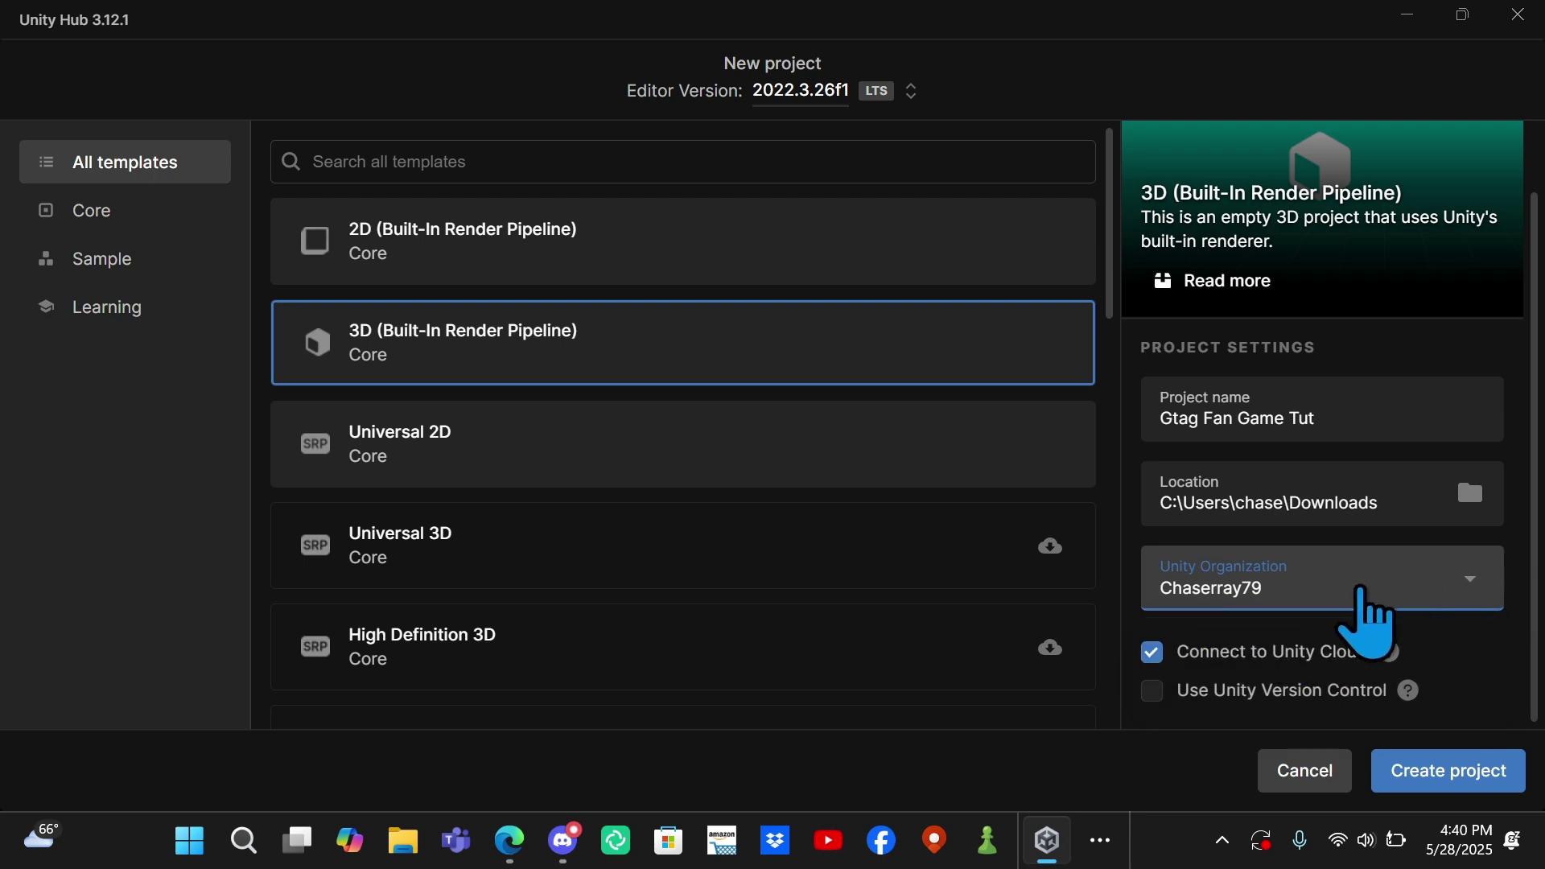
{"action": "left_click", "coordinate": [1360, 595]}
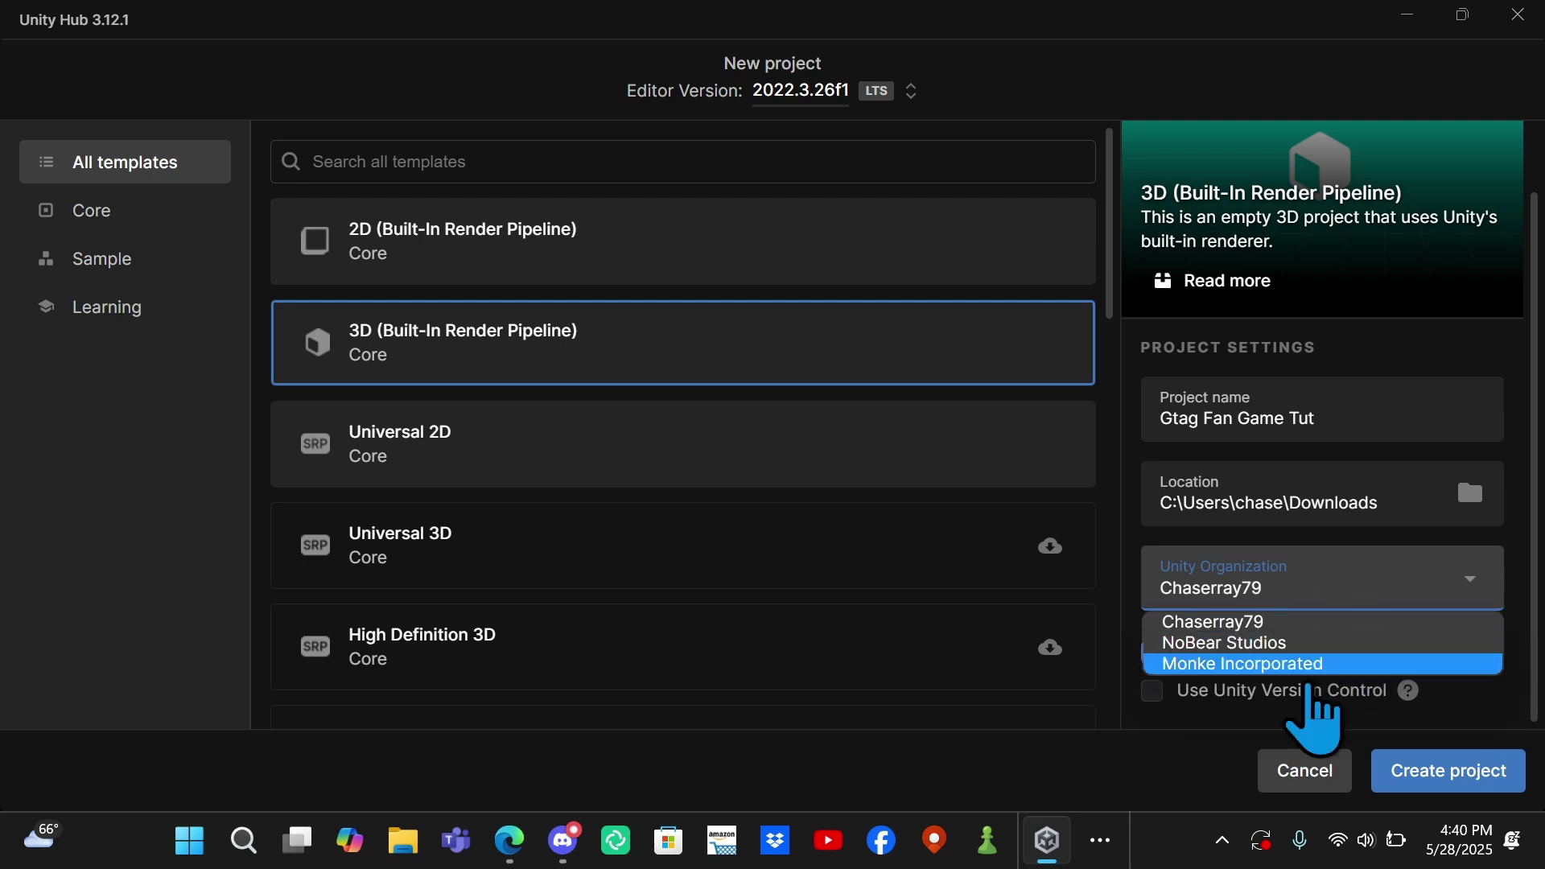
{"action": "left_click", "coordinate": [1378, 567]}
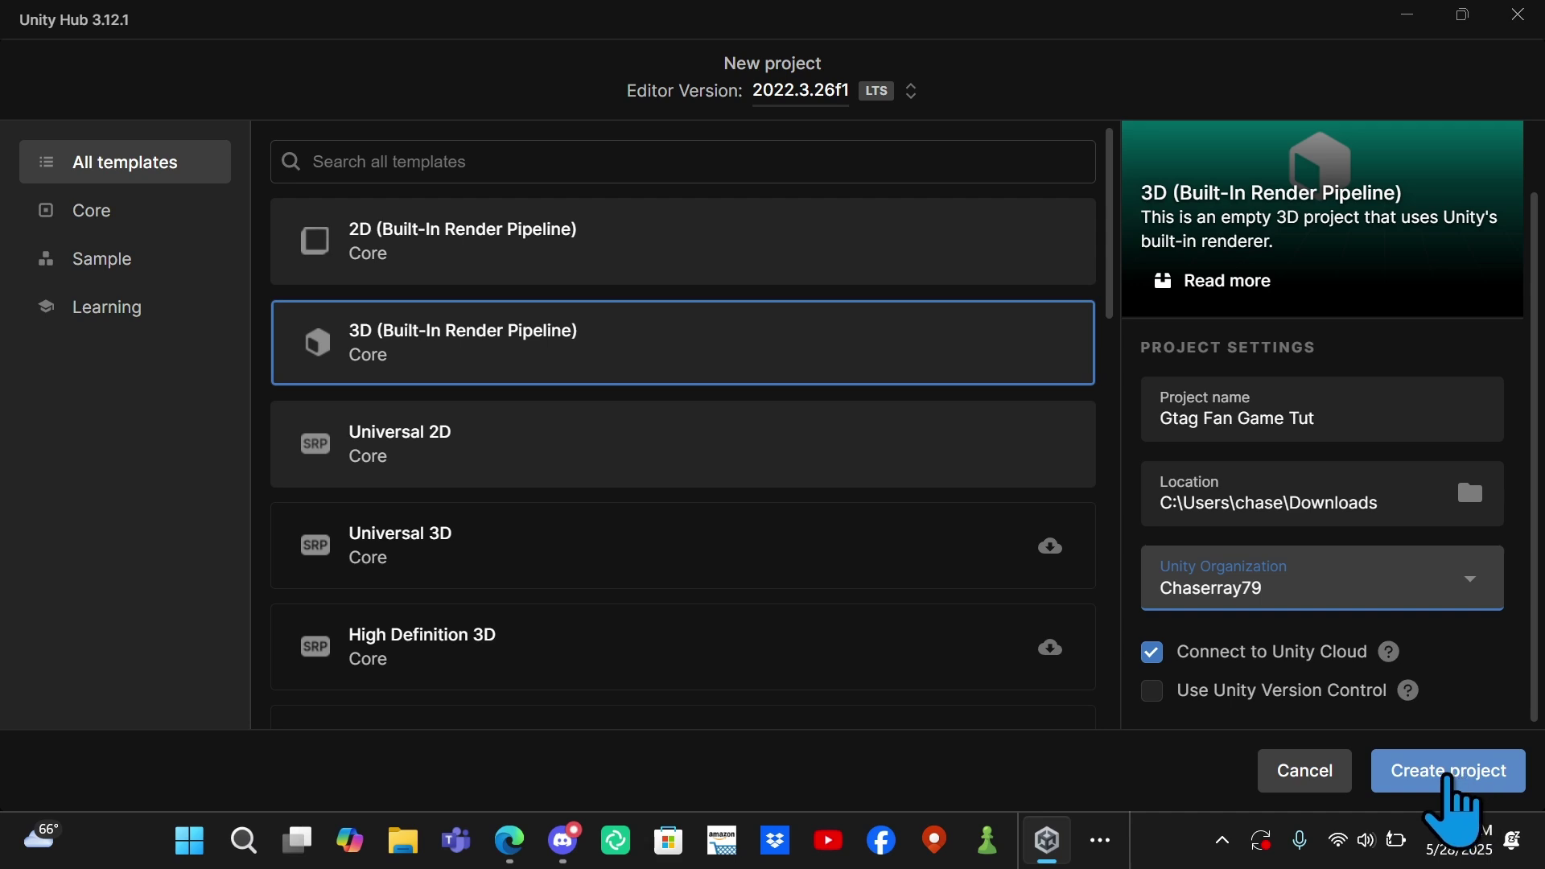
{"action": "left_click", "coordinate": [1449, 774]}
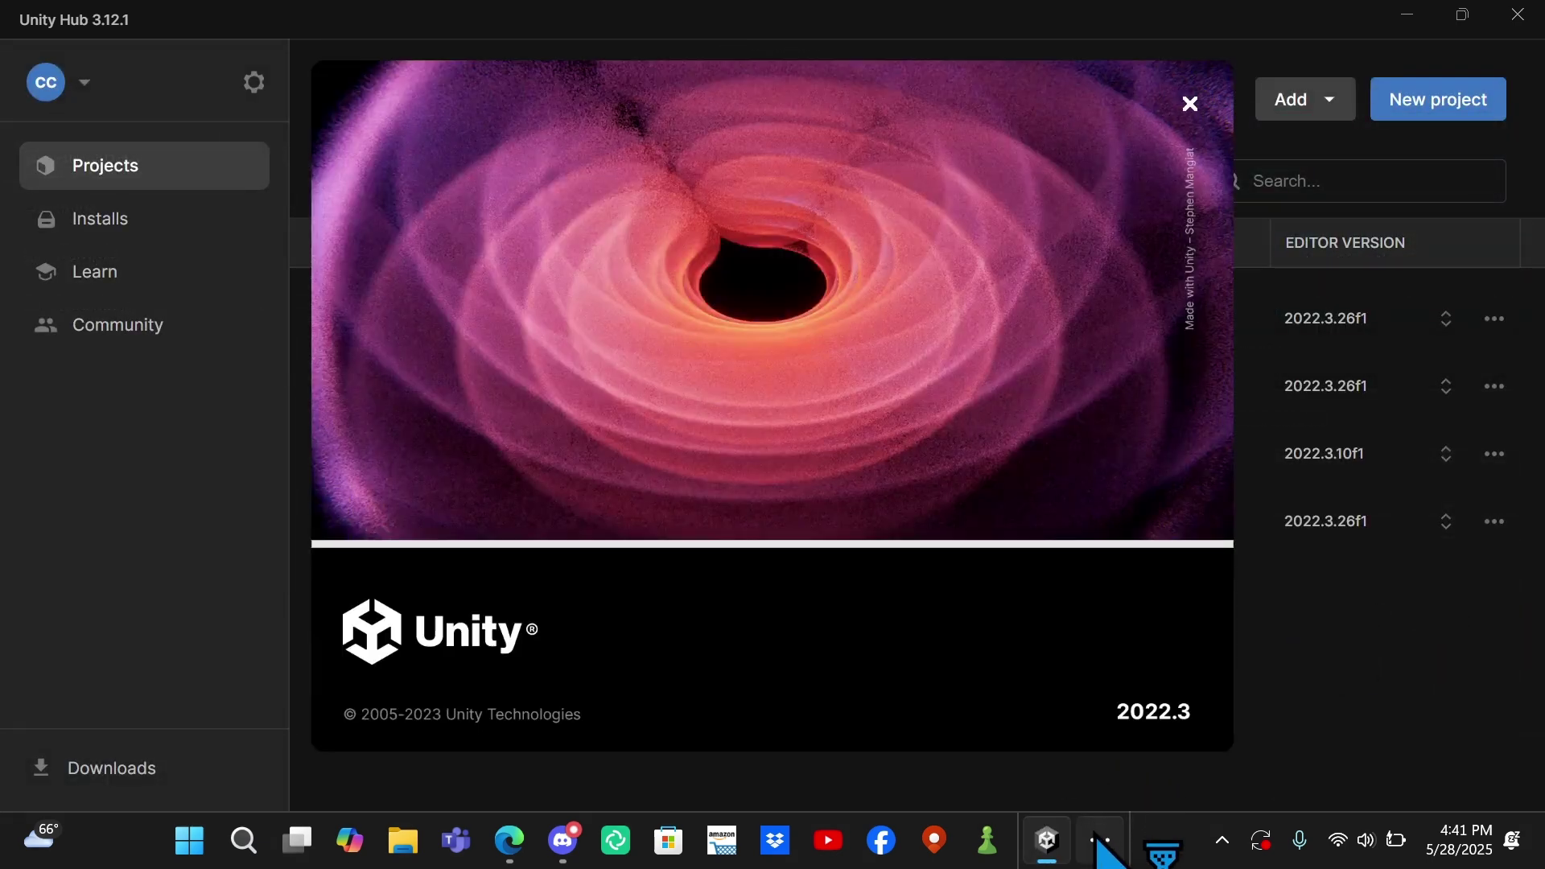
Bring the Gtag Fan Game Tut editor window forward and enable Gizmos in the Scene view
{"action": "left_click", "coordinate": [1101, 841]}
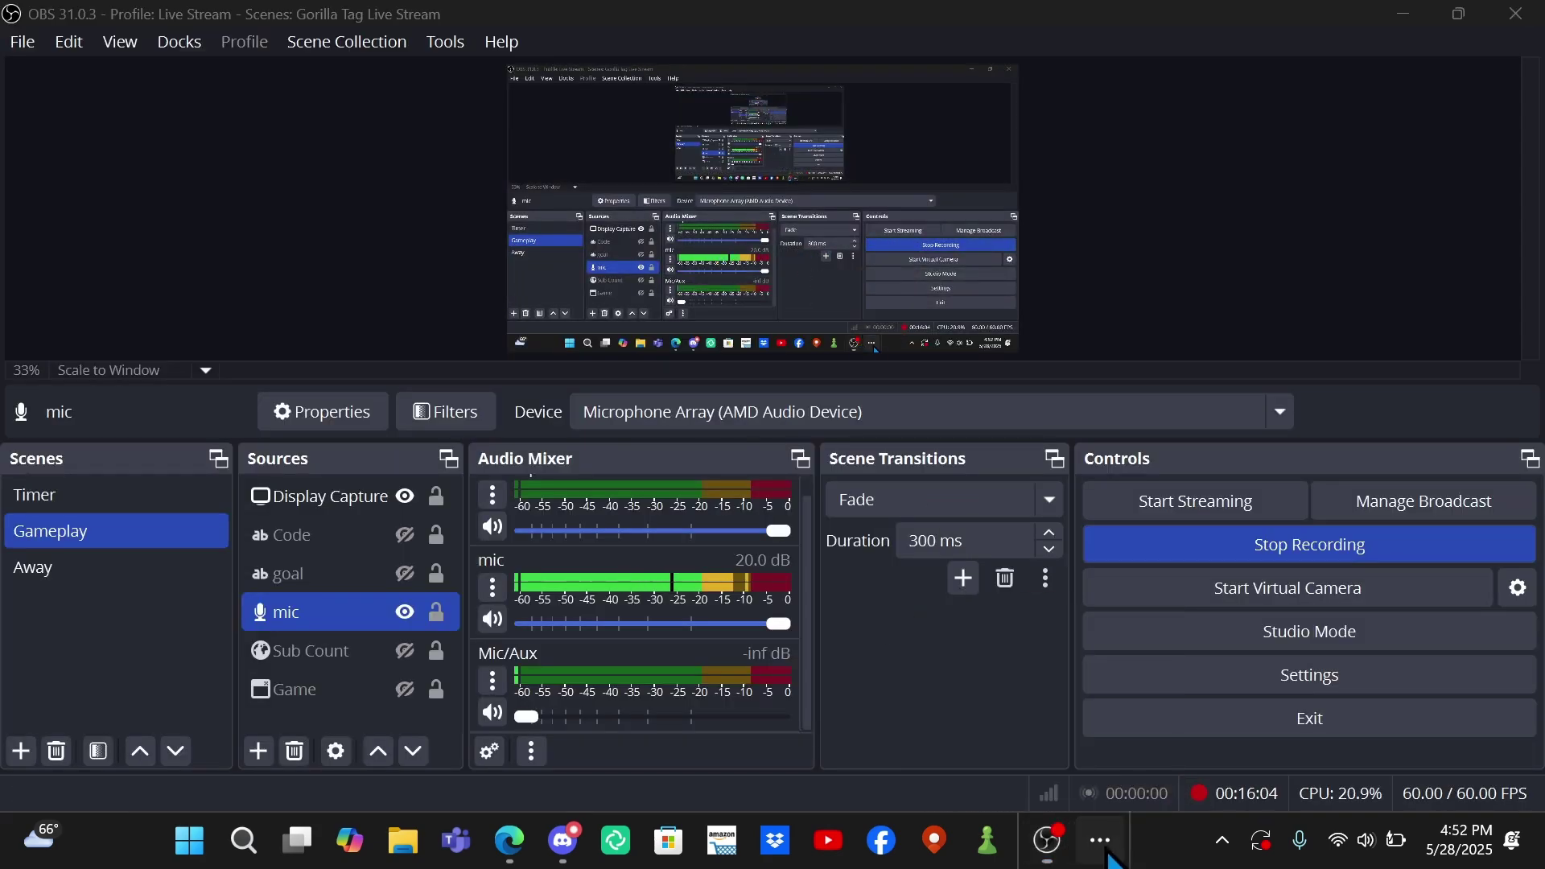
{"action": "left_click", "coordinate": [1102, 843]}
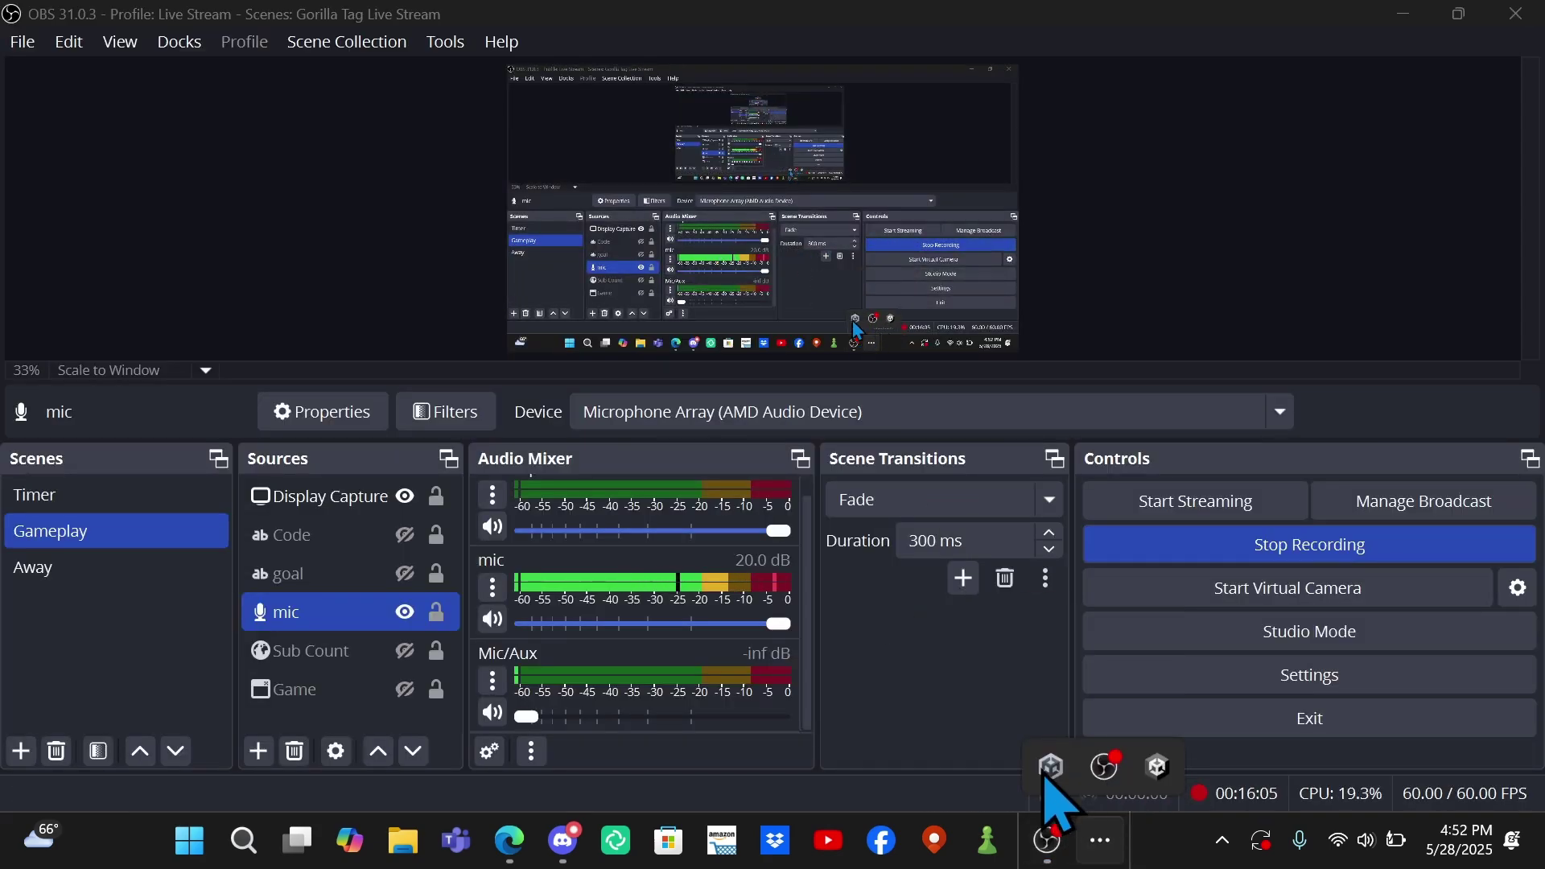
{"action": "left_click", "coordinate": [1157, 771]}
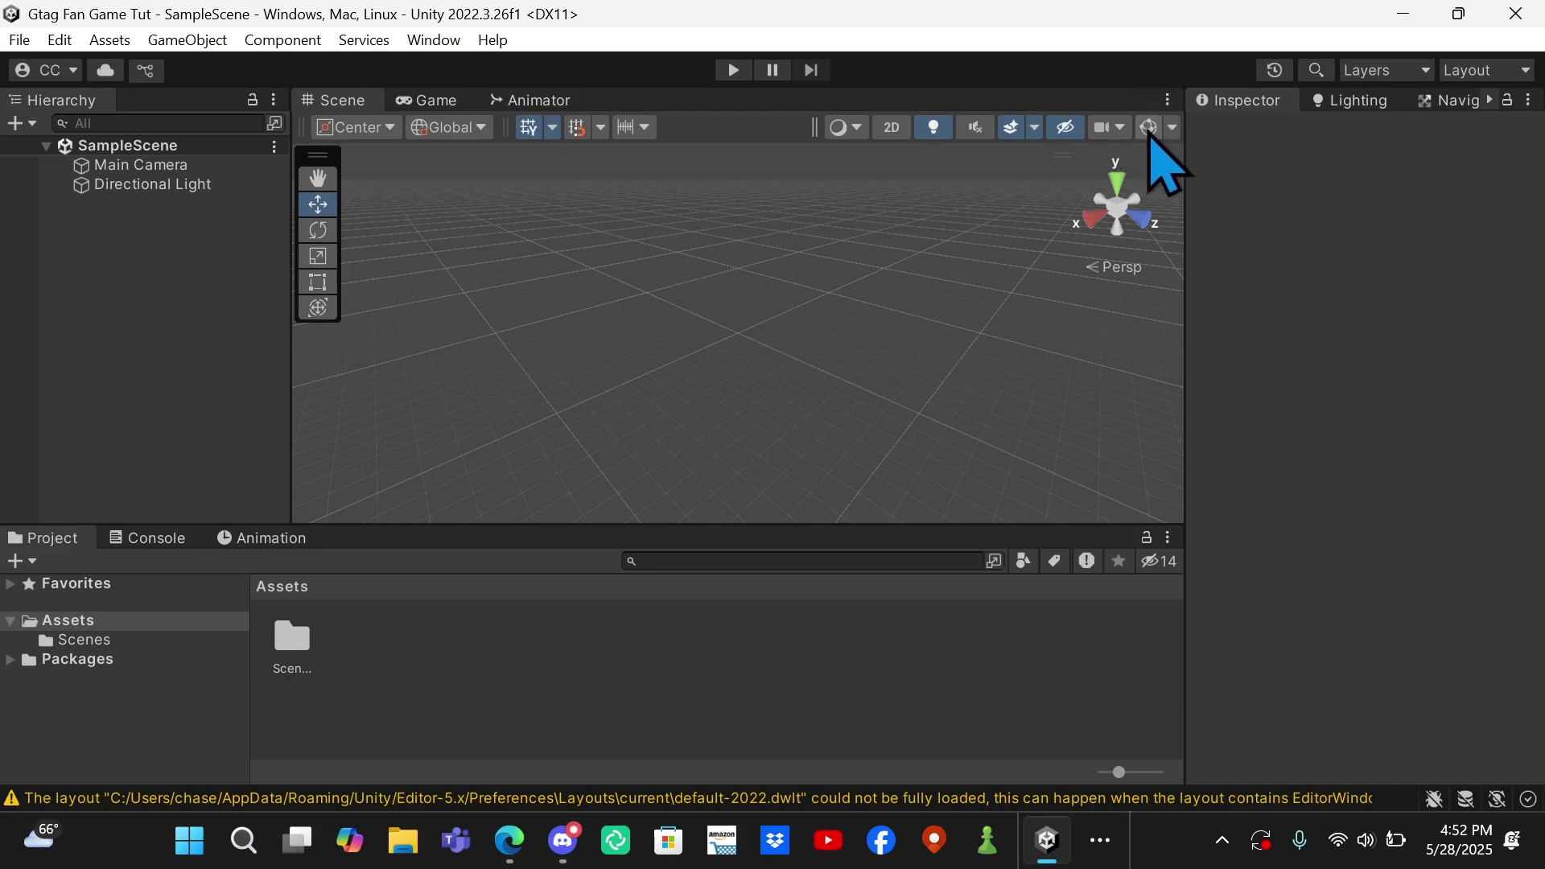
{"action": "left_click", "coordinate": [1149, 129]}
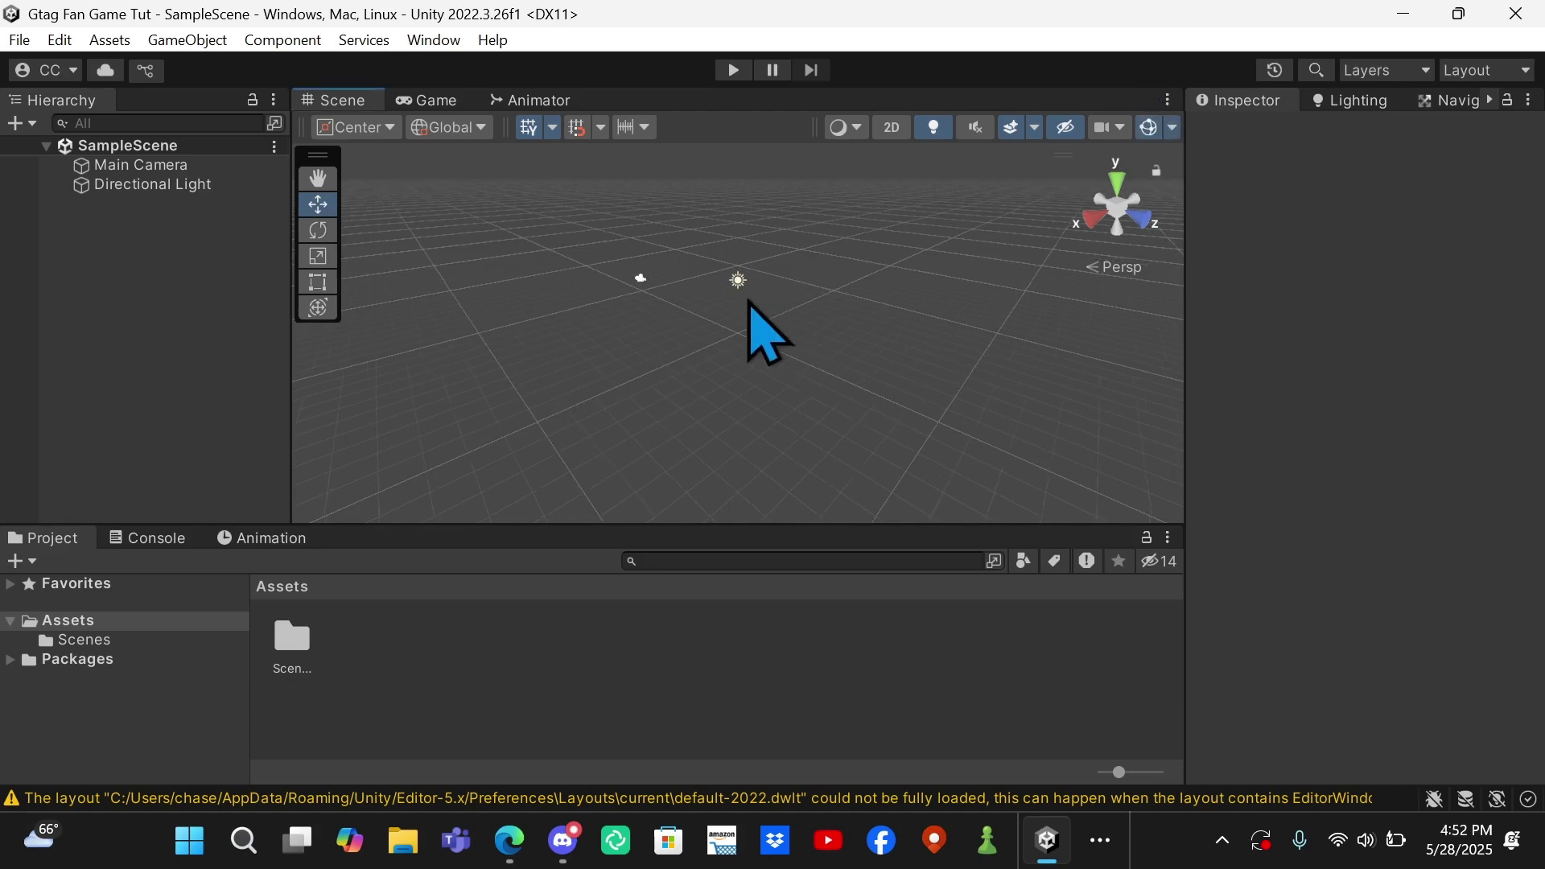
Delete Main Camera and Directional Light from SampleScene and save the scene
{"action": "right_click_drag", "start_coordinate": [748, 302], "coordinate": [669, 171]}
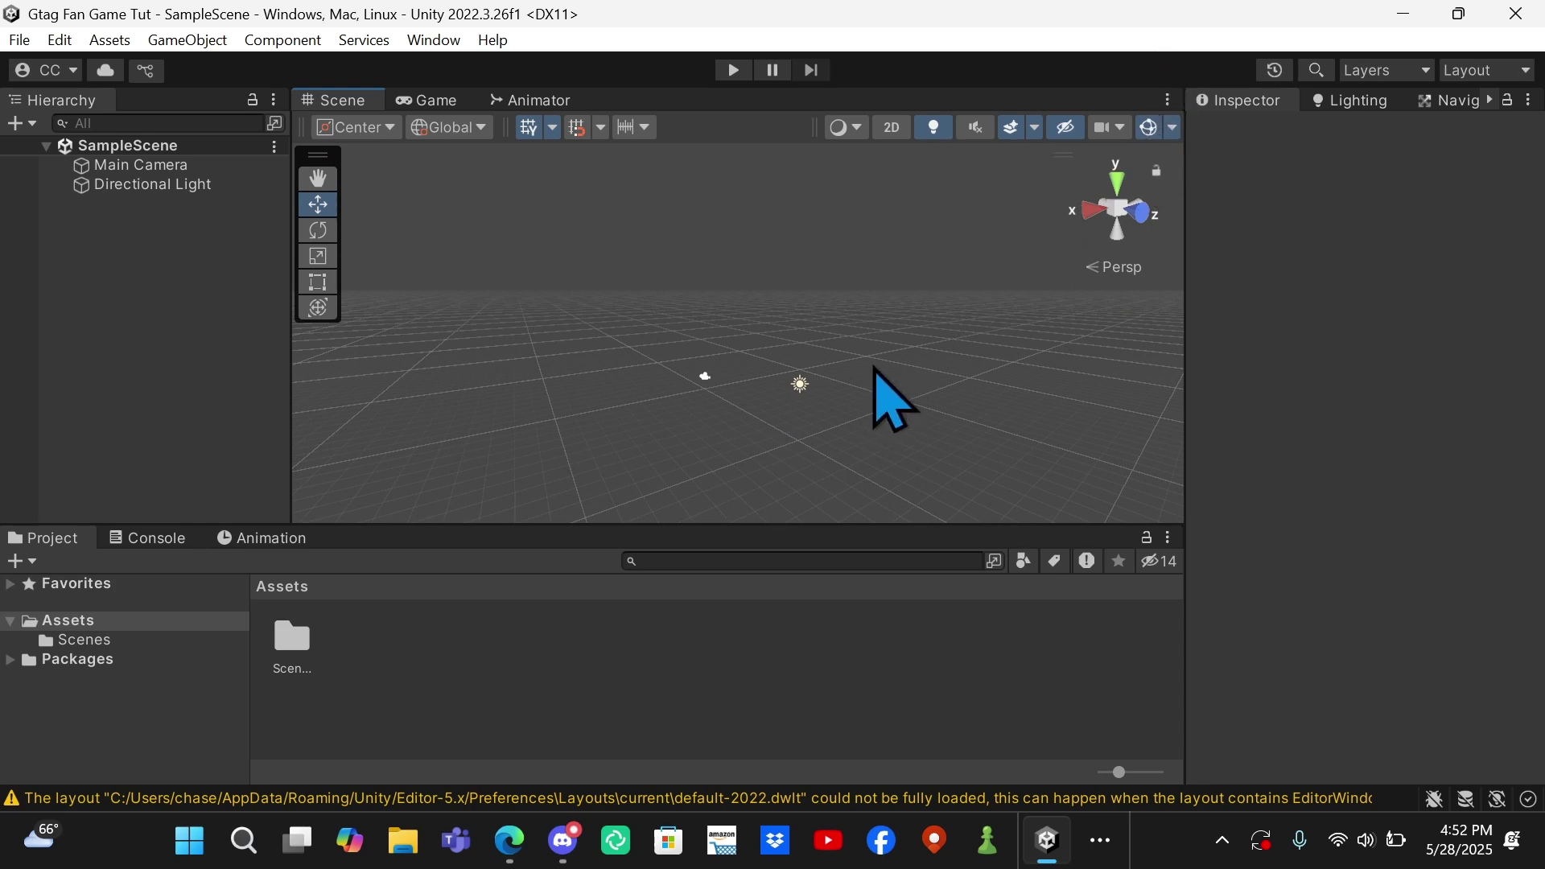
{"action": "right_click_drag", "start_coordinate": [875, 368], "coordinate": [928, 421]}
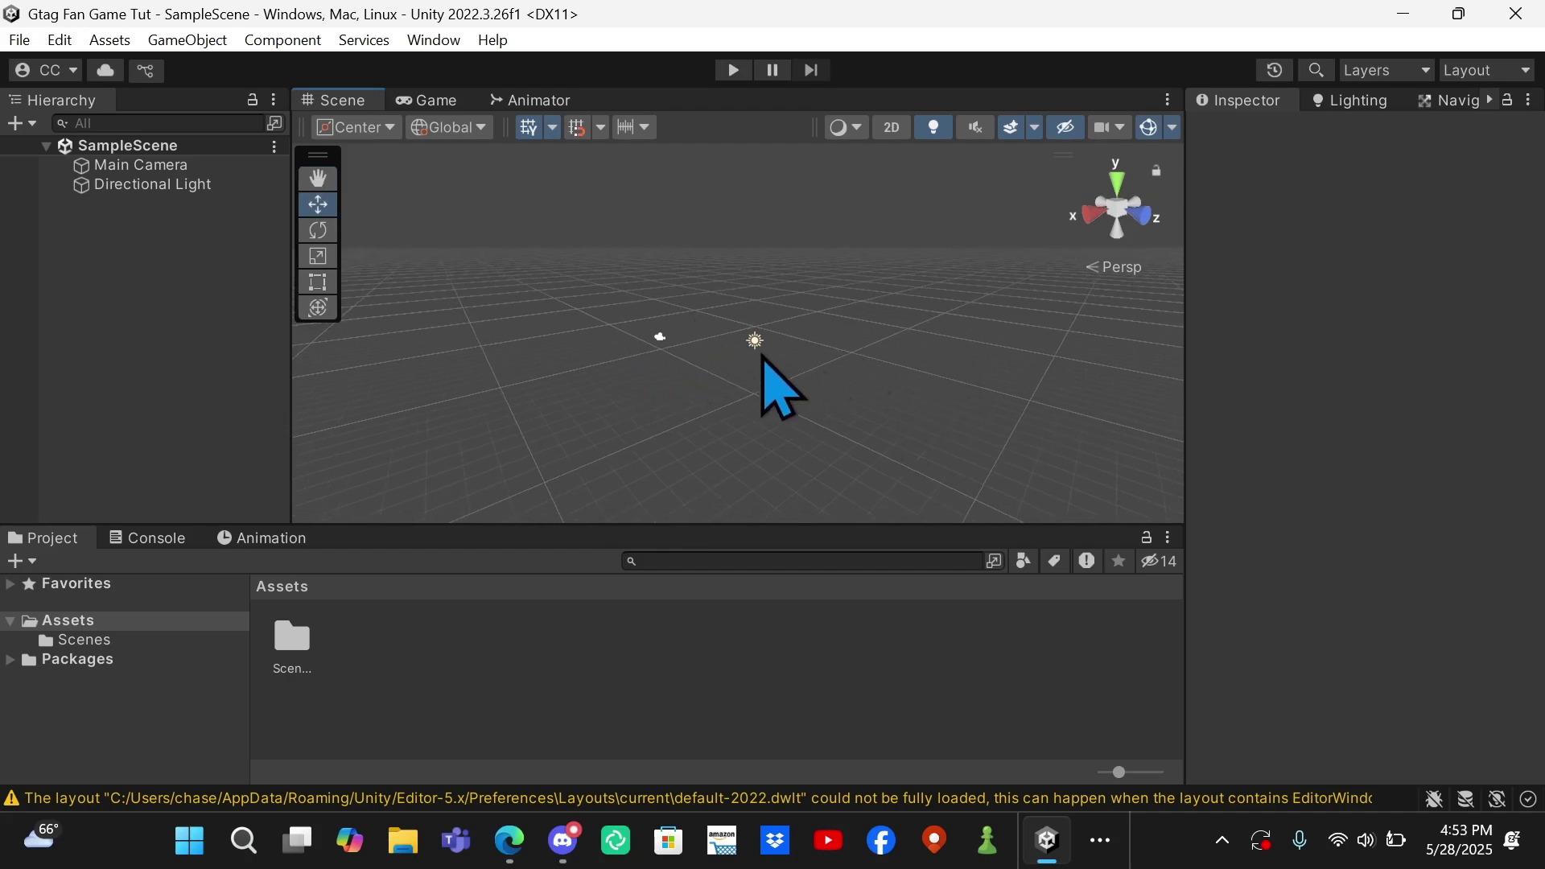
{"action": "left_click", "coordinate": [179, 166]}
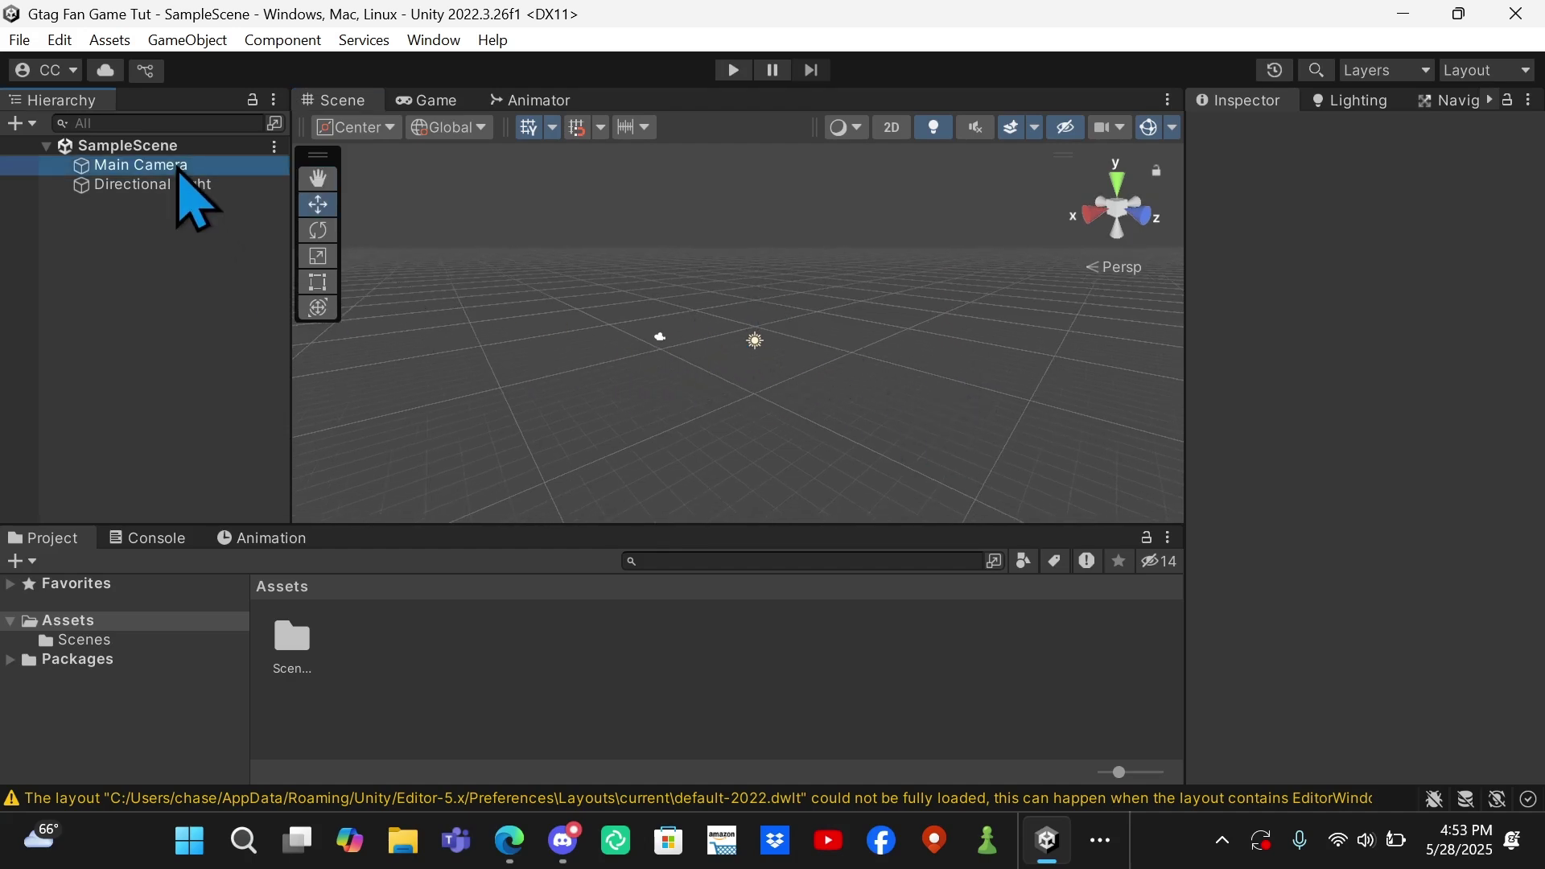
{"action": "left_click", "coordinate": [201, 190], "text": "ctrl"}
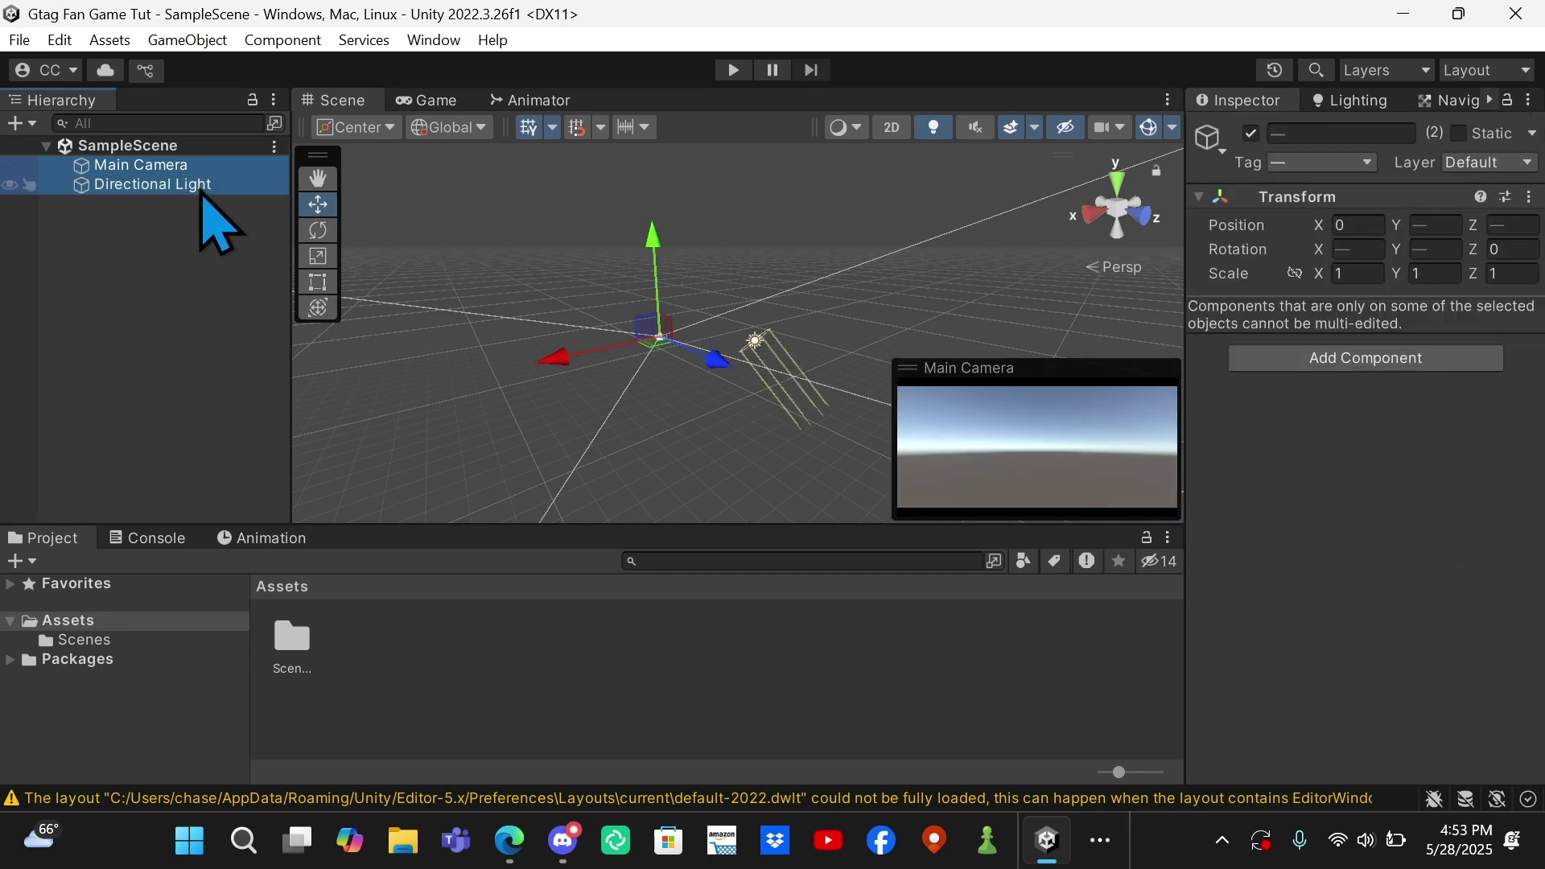
{"action": "key", "text": "Delete"}
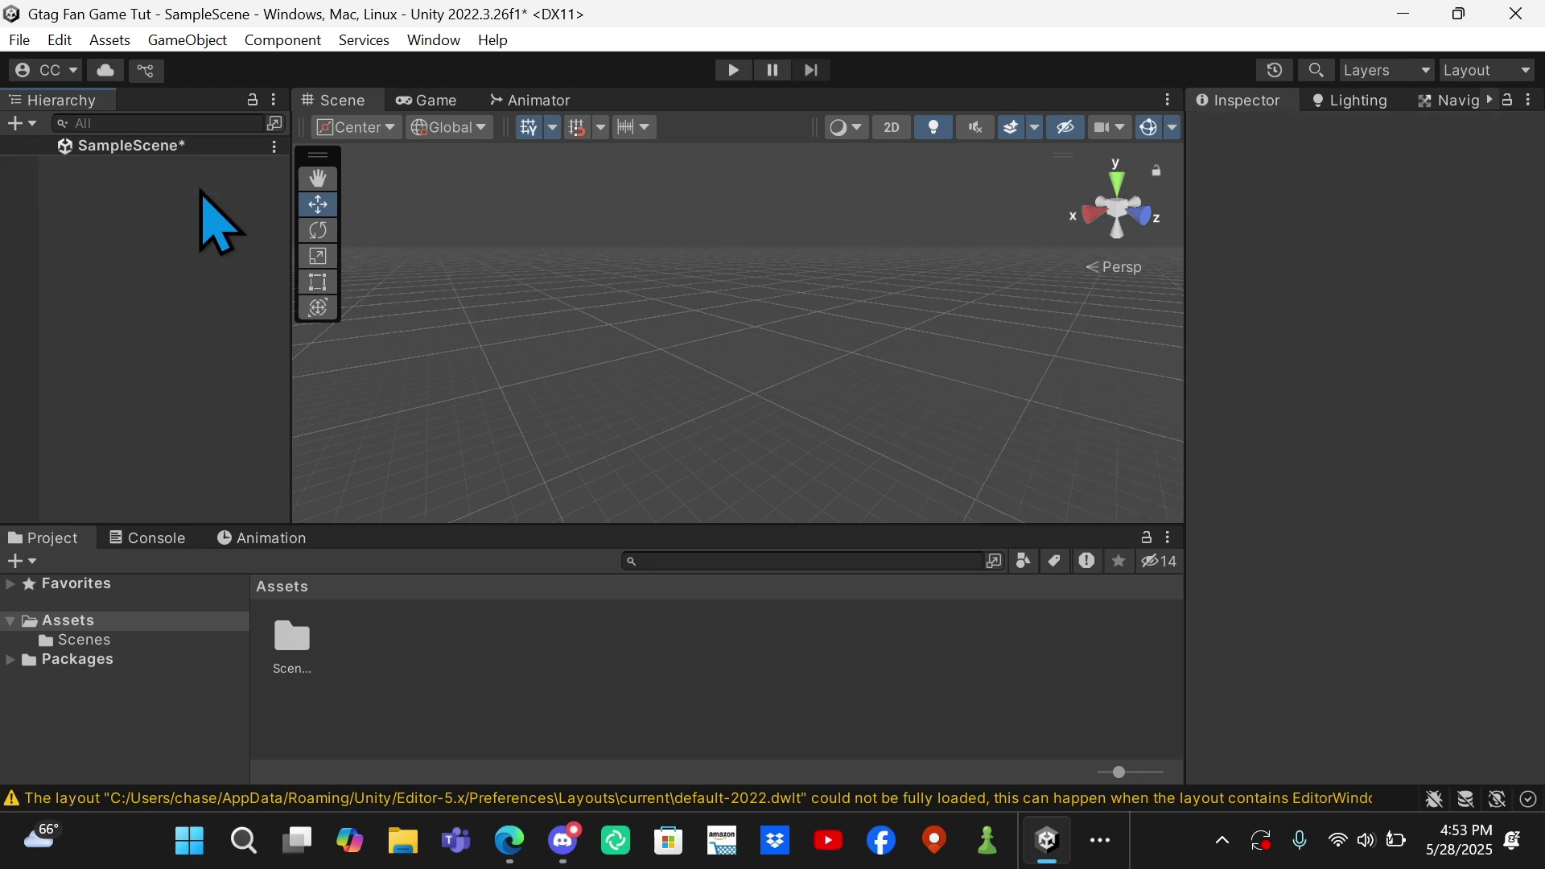
{"action": "key", "text": "ctrl+s"}
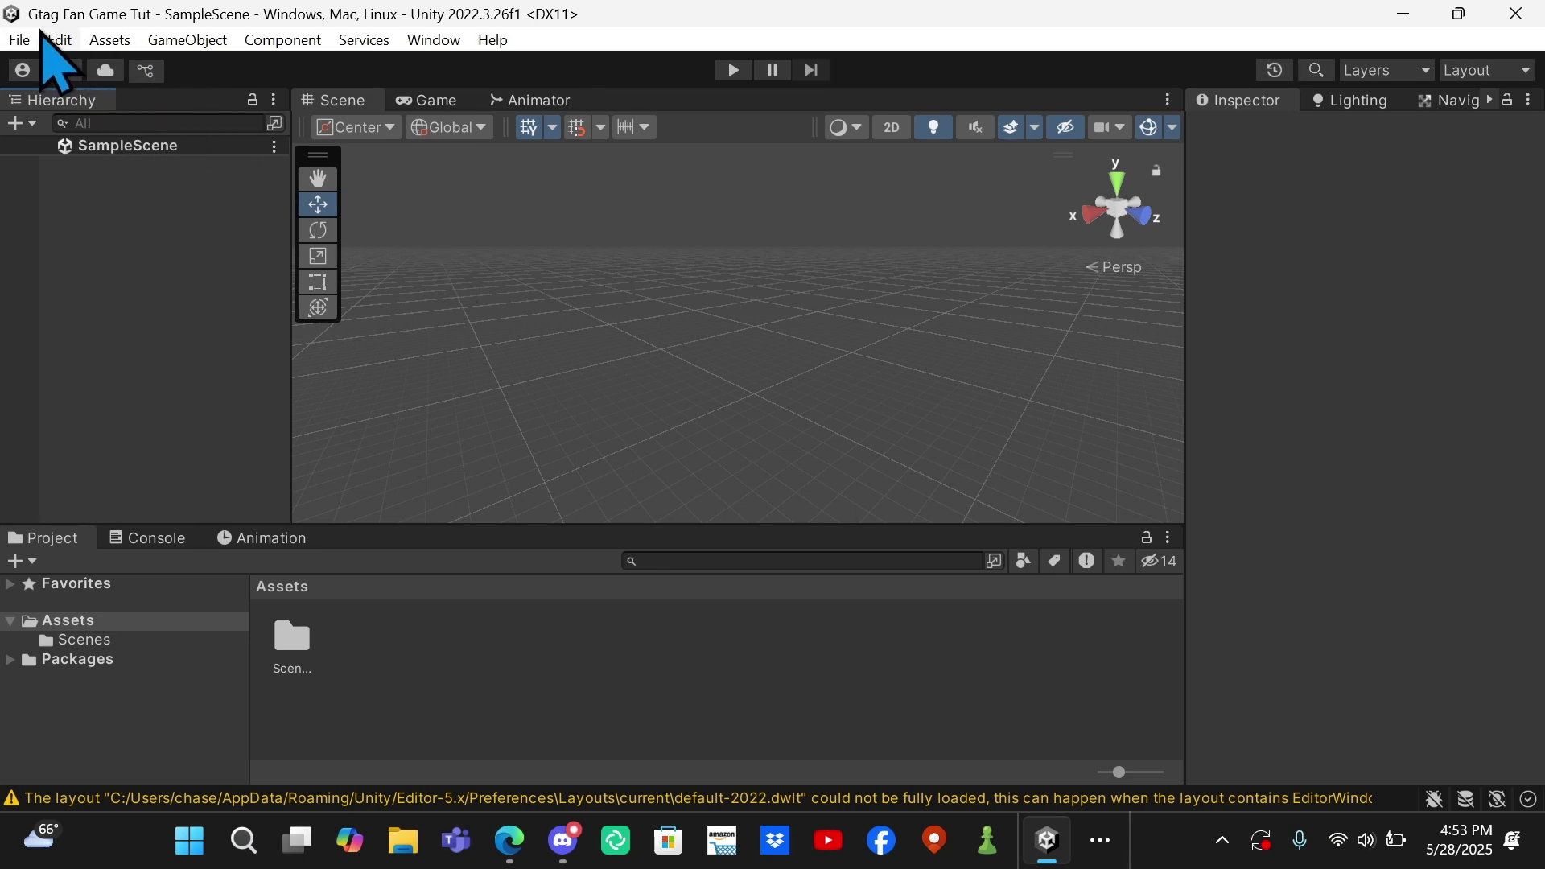
Install XR Plugin Management from Edit > Project Settings
{"action": "left_click", "coordinate": [60, 42]}
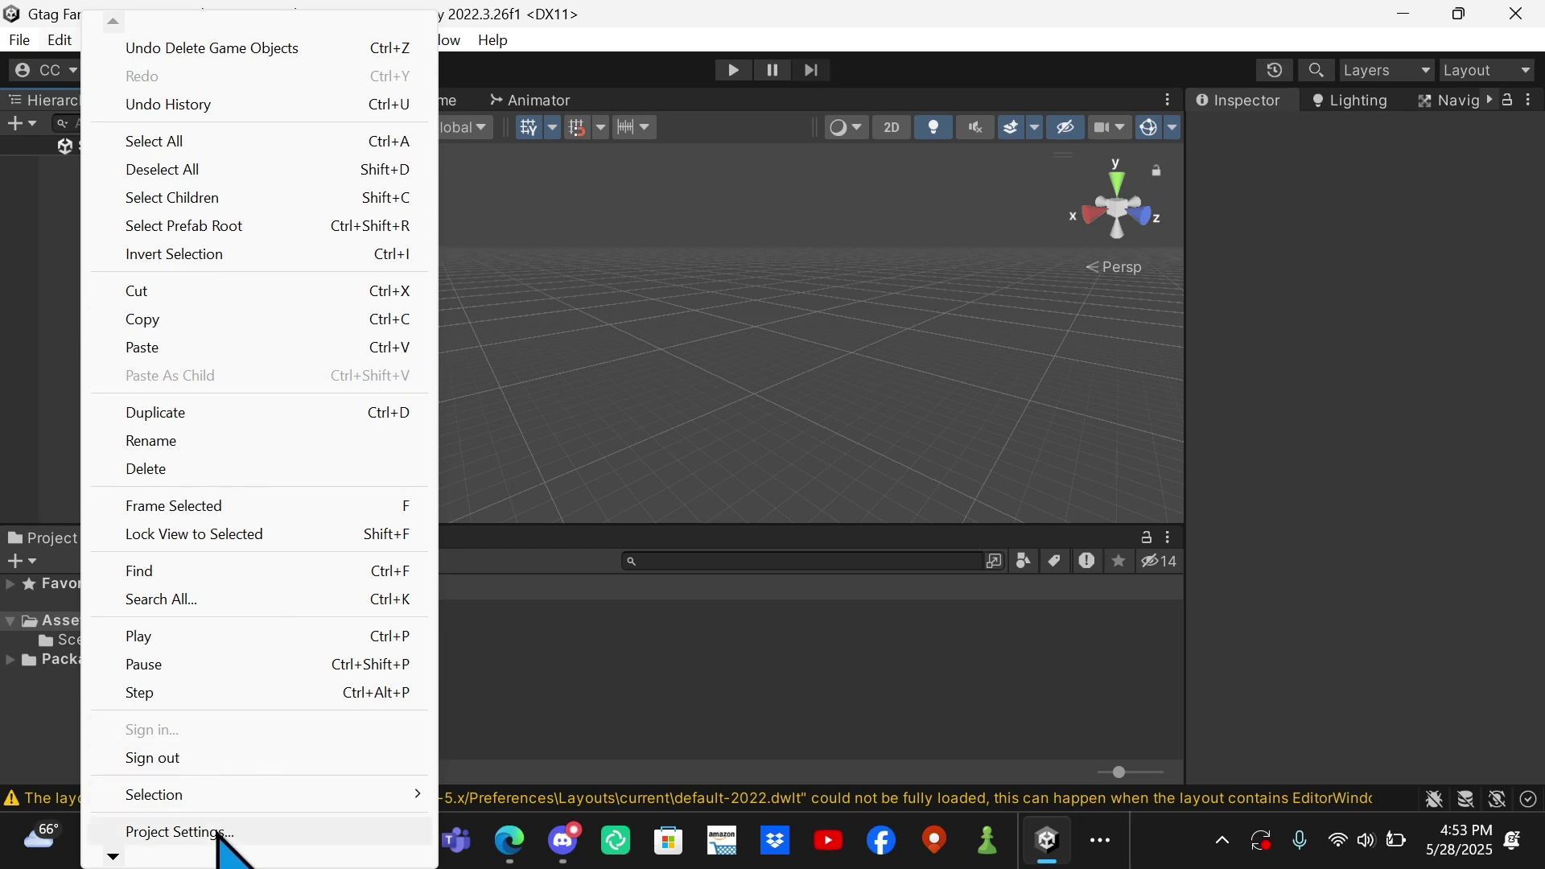
{"action": "left_click", "coordinate": [178, 832]}
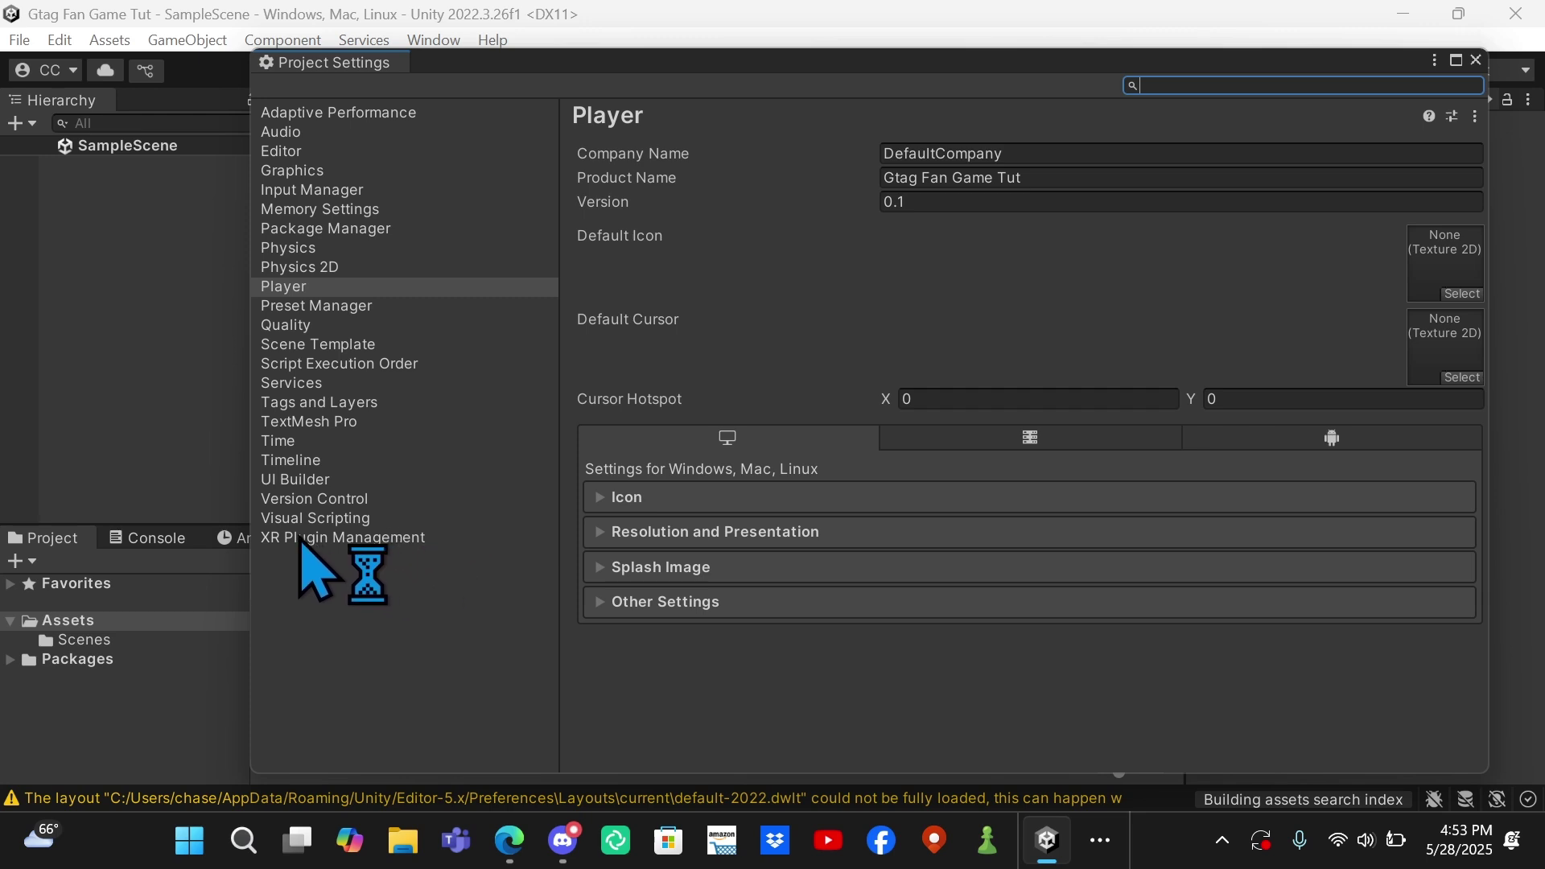
{"action": "left_click", "coordinate": [322, 543]}
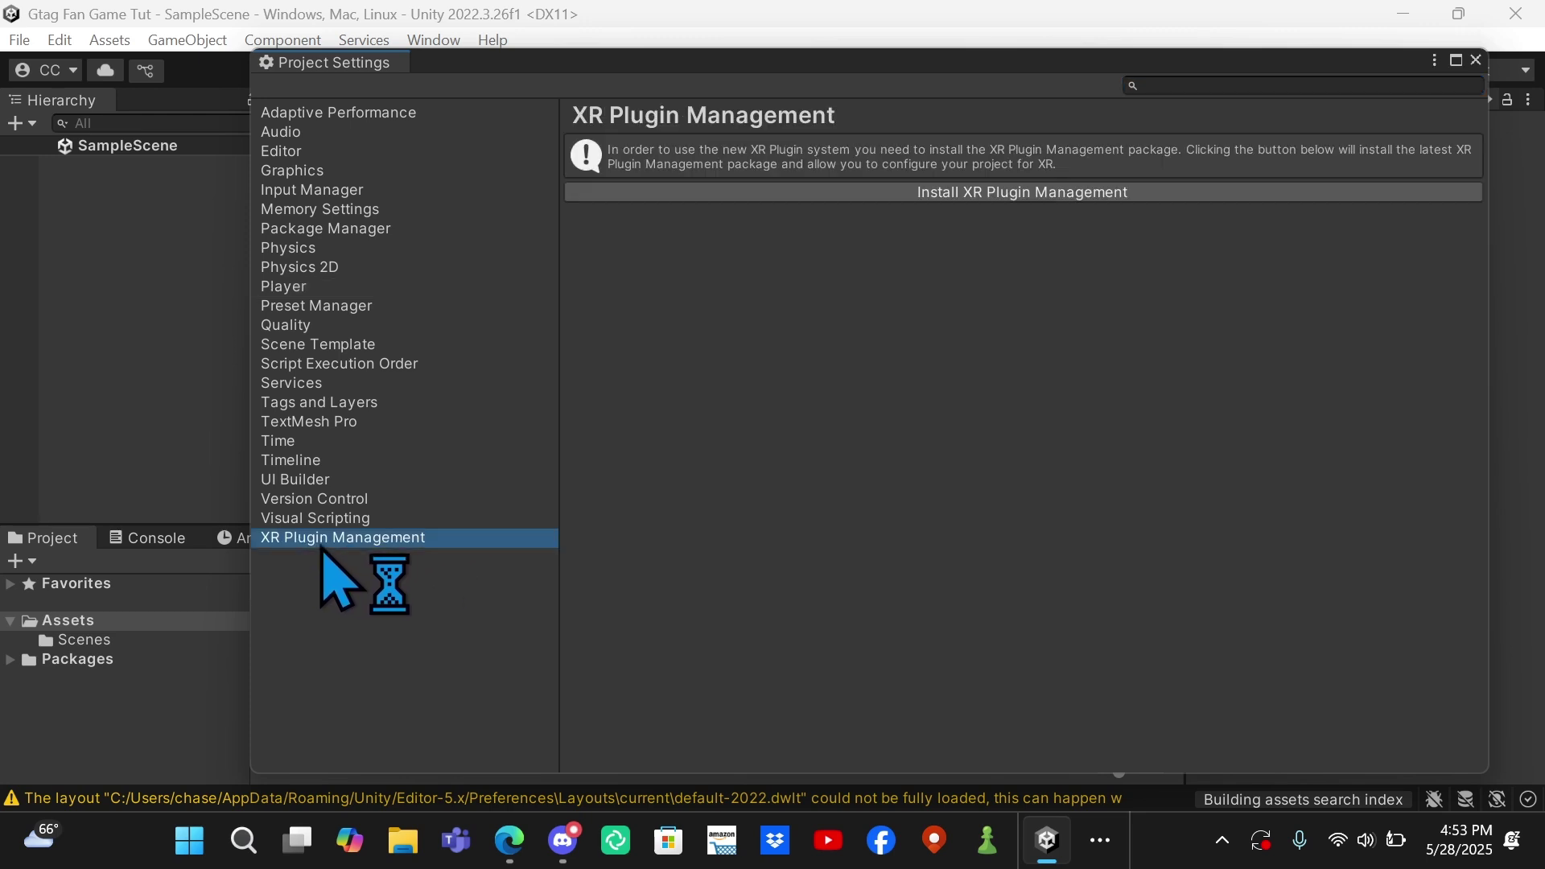
{"action": "left_click", "coordinate": [867, 197]}
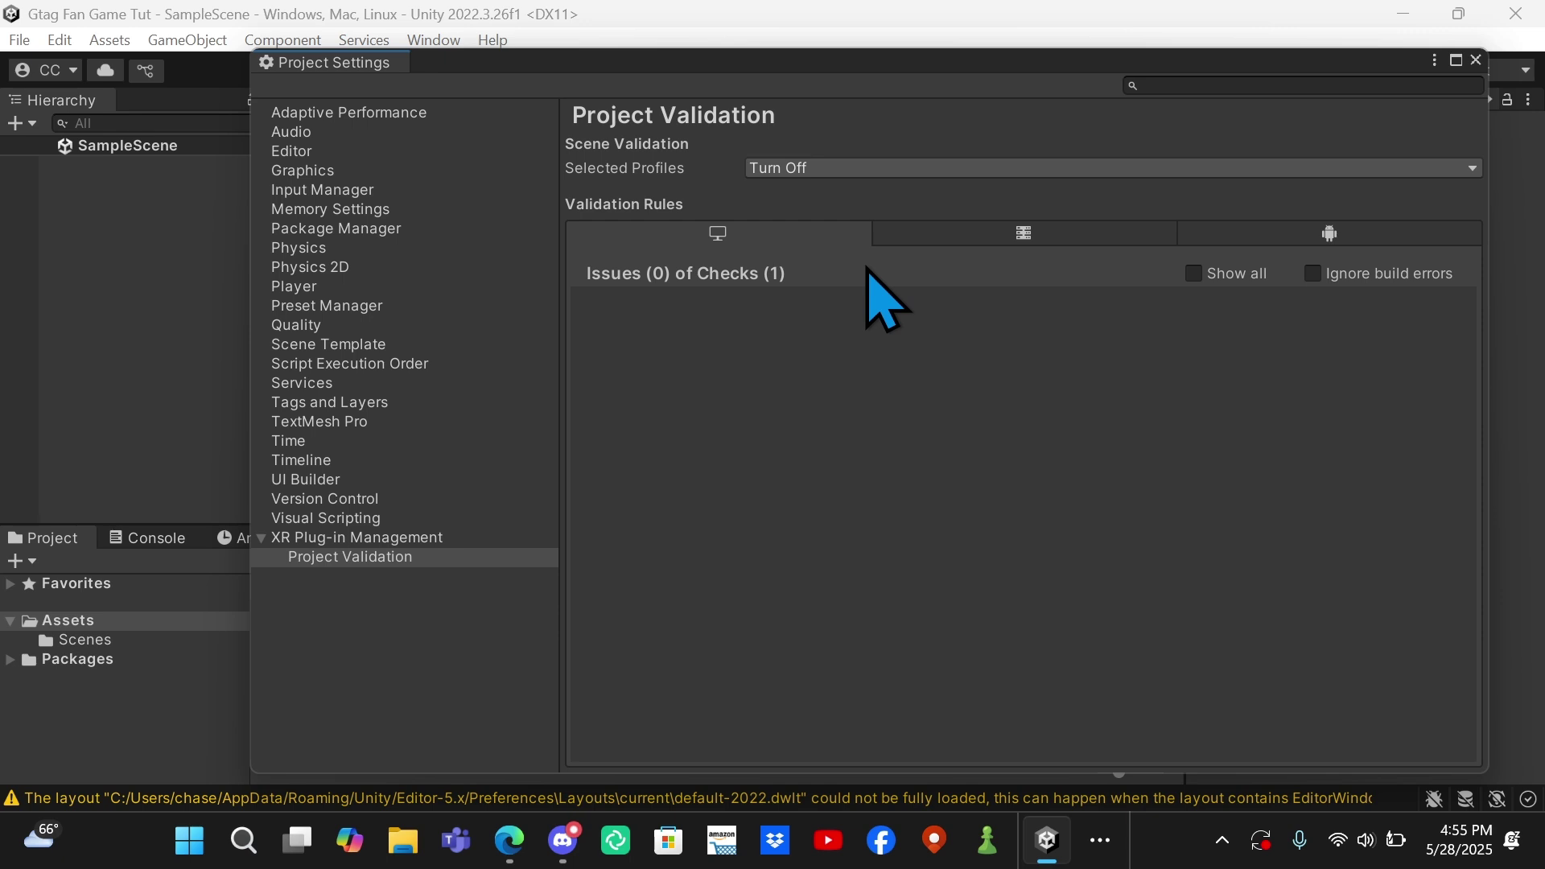
Enable the Open XR plug-in provider on the XR Plug-in Management page
{"action": "left_click", "coordinate": [411, 531]}
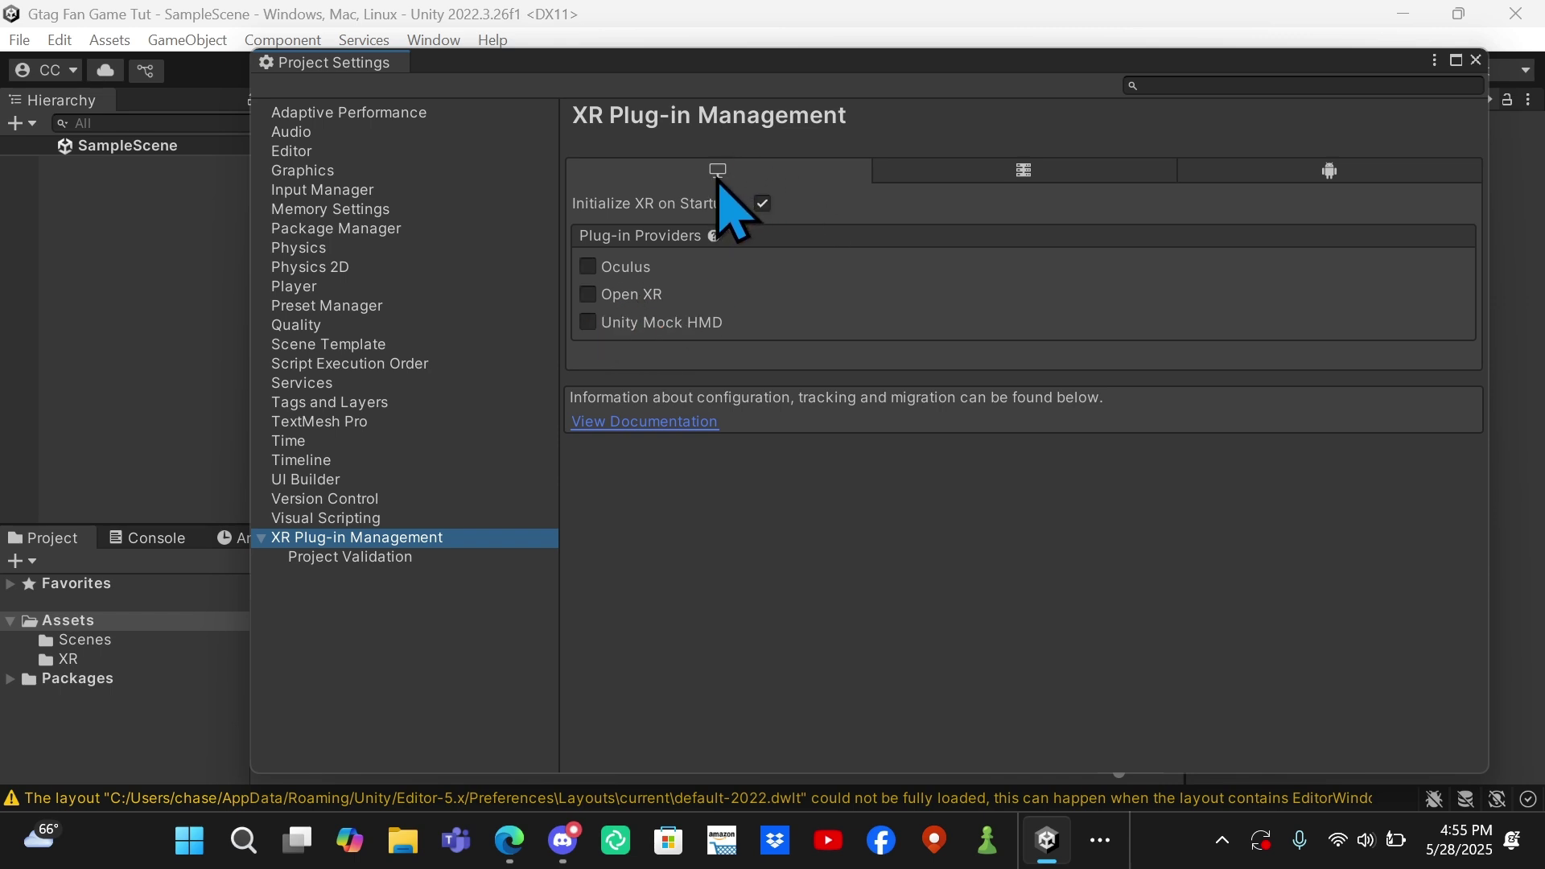
{"action": "left_click", "coordinate": [607, 295]}
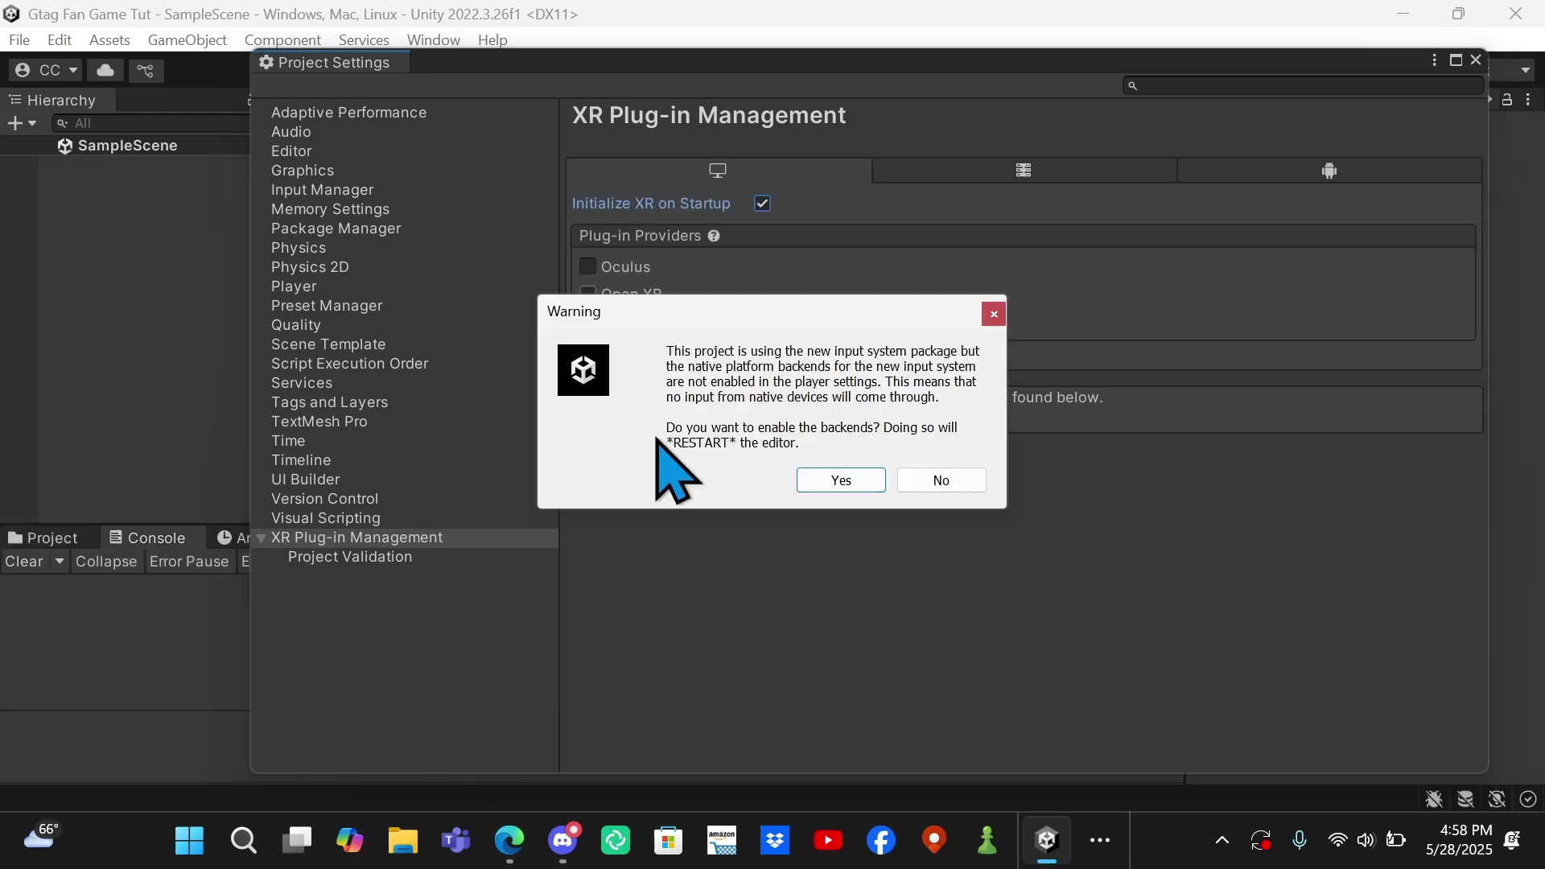
Accept the warning to enable the native input system backends and restart the editor
{"action": "left_click_drag", "start_coordinate": [611, 317], "coordinate": [571, 241]}
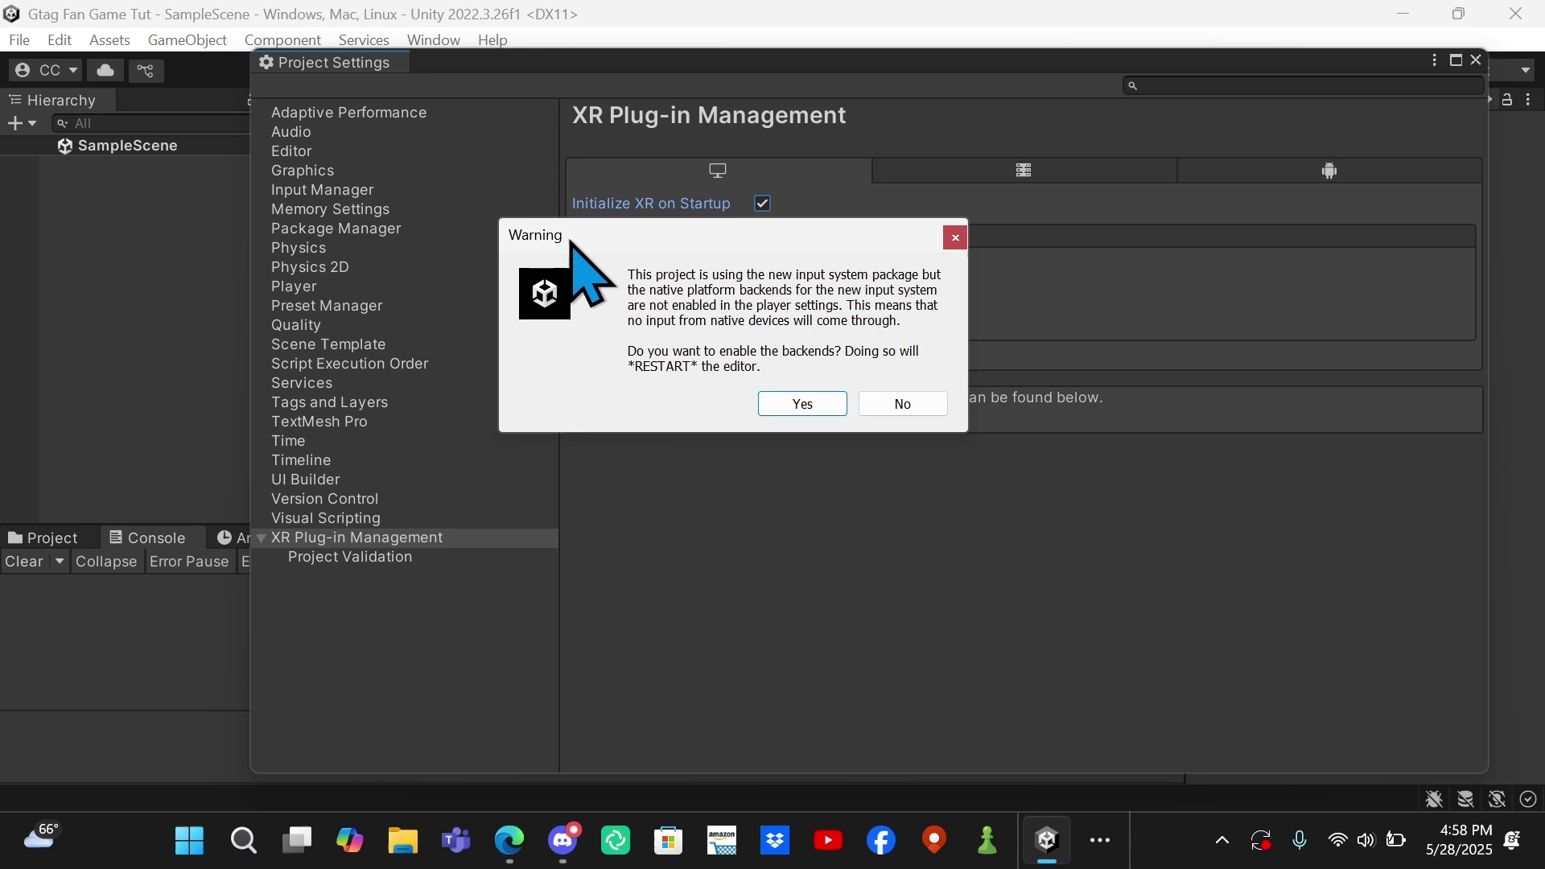
{"action": "left_click", "coordinate": [793, 406]}
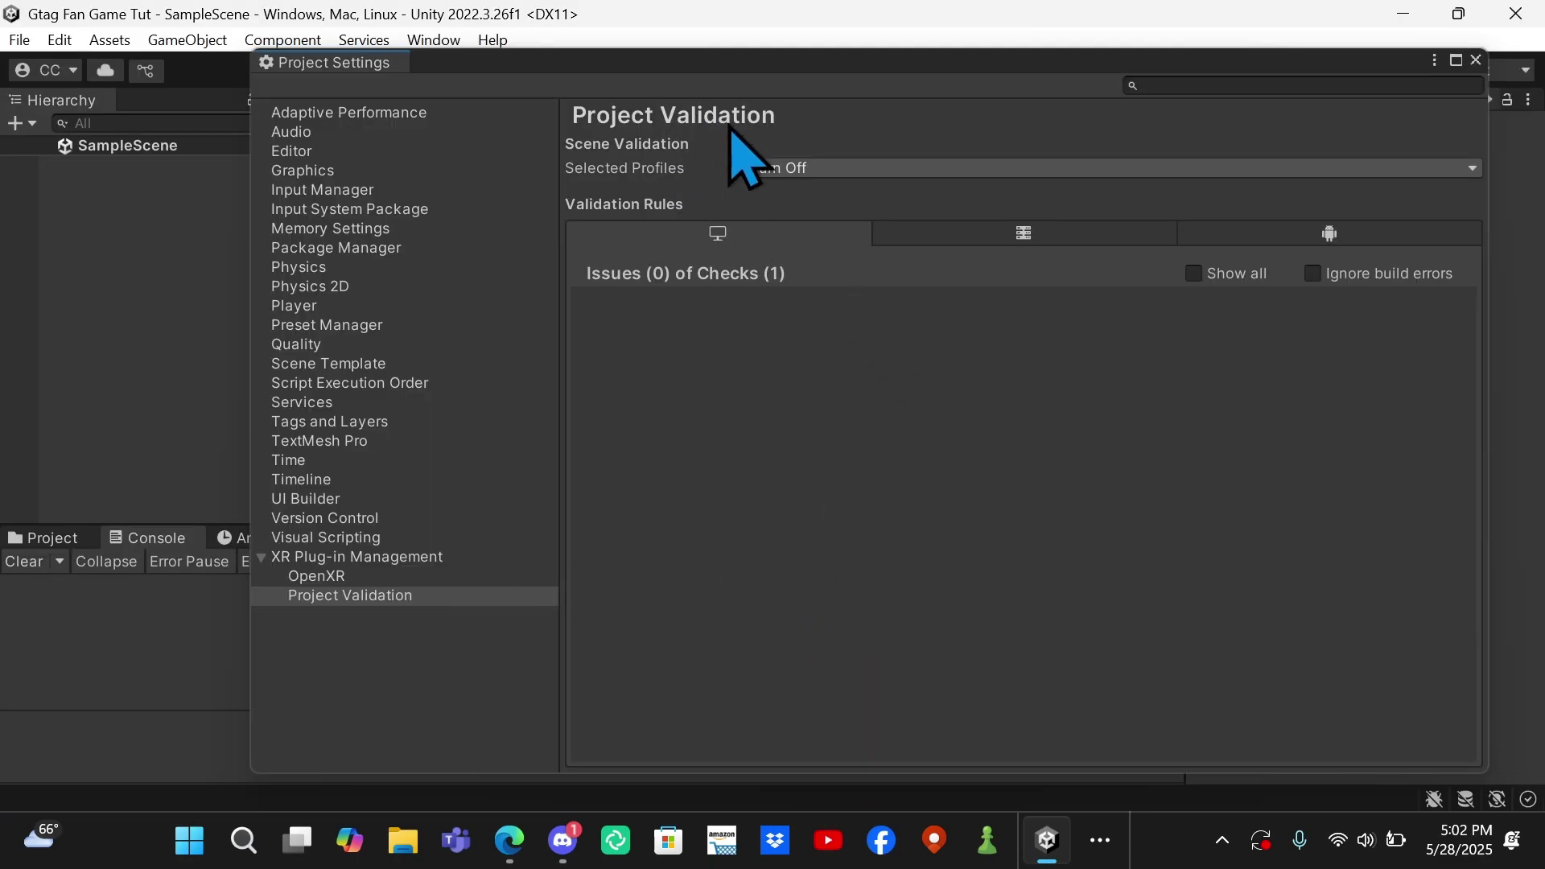
Return to the XR Plug-in Management page in Project Settings after the restart
{"action": "left_click", "coordinate": [339, 576]}
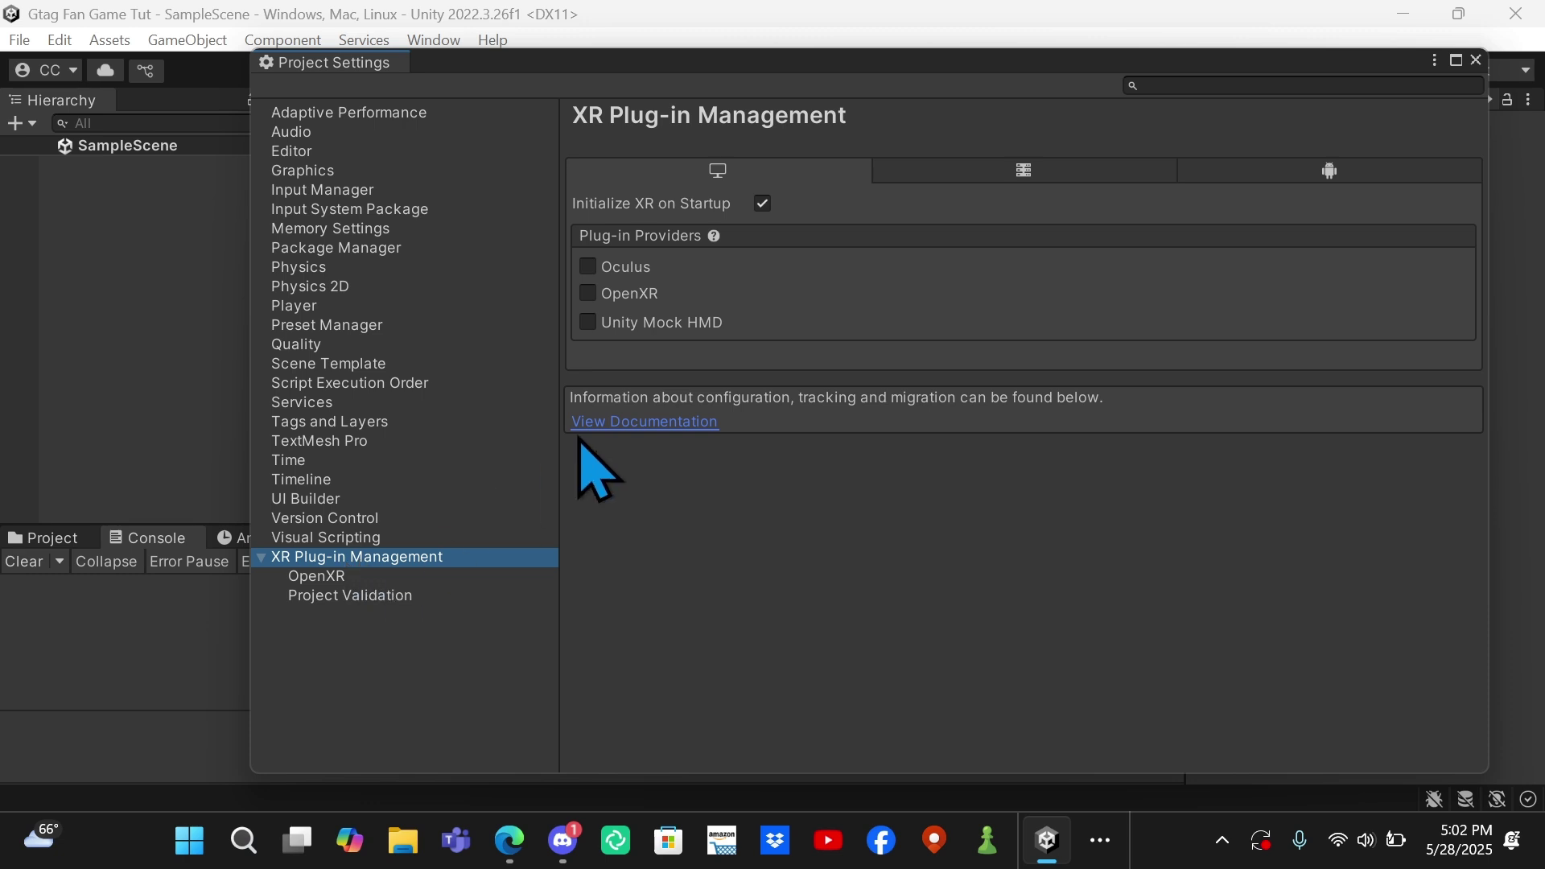
Enable OpenXR and open its Project Validation issues list
{"action": "left_click", "coordinate": [594, 295]}
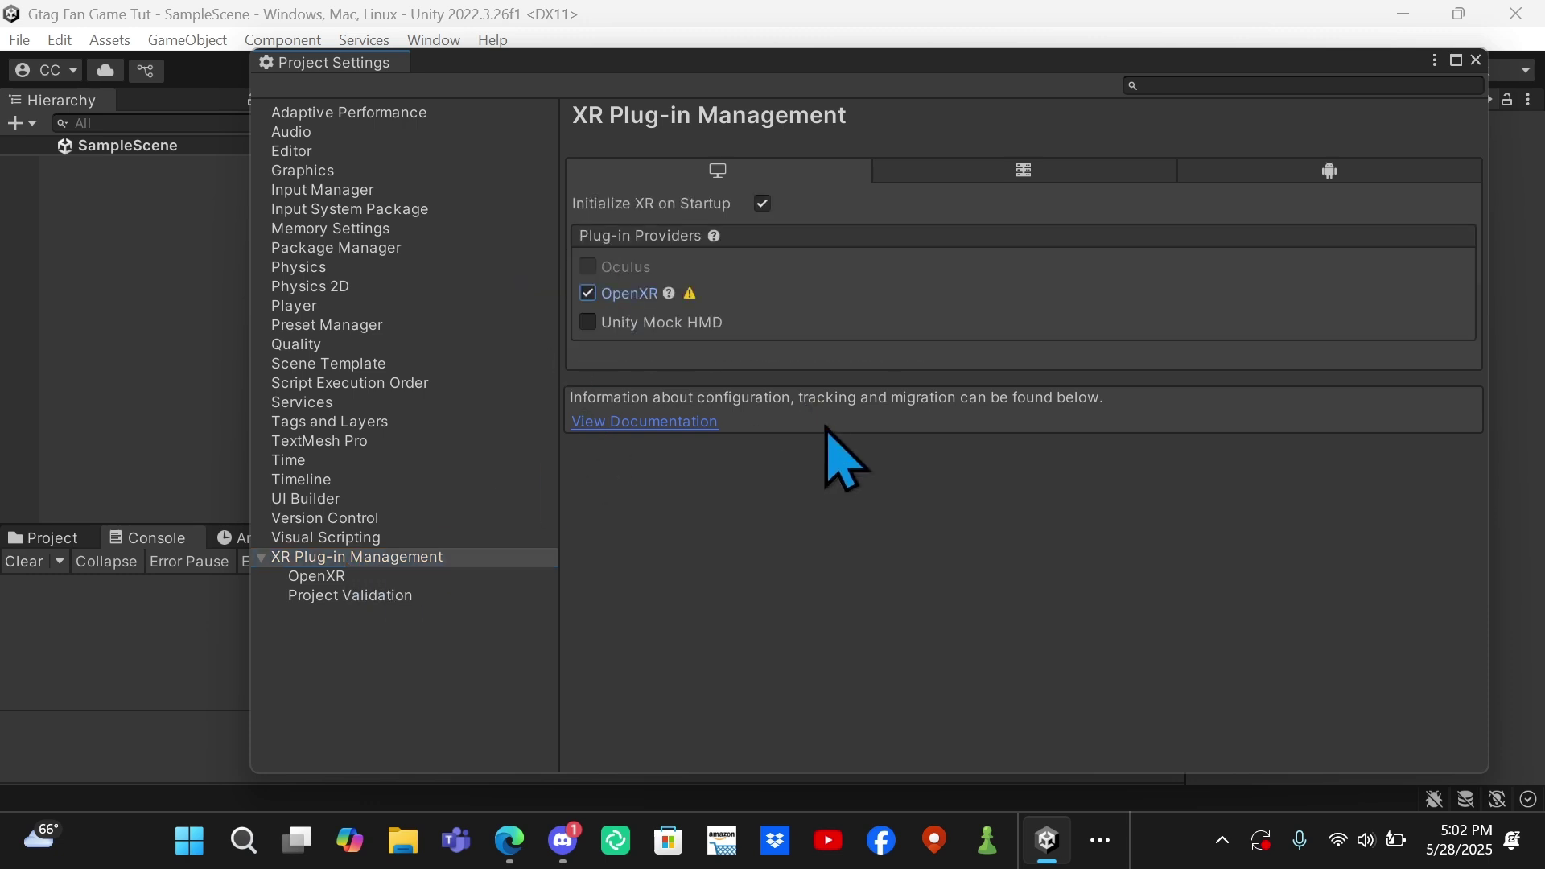
{"action": "left_click", "coordinate": [690, 295]}
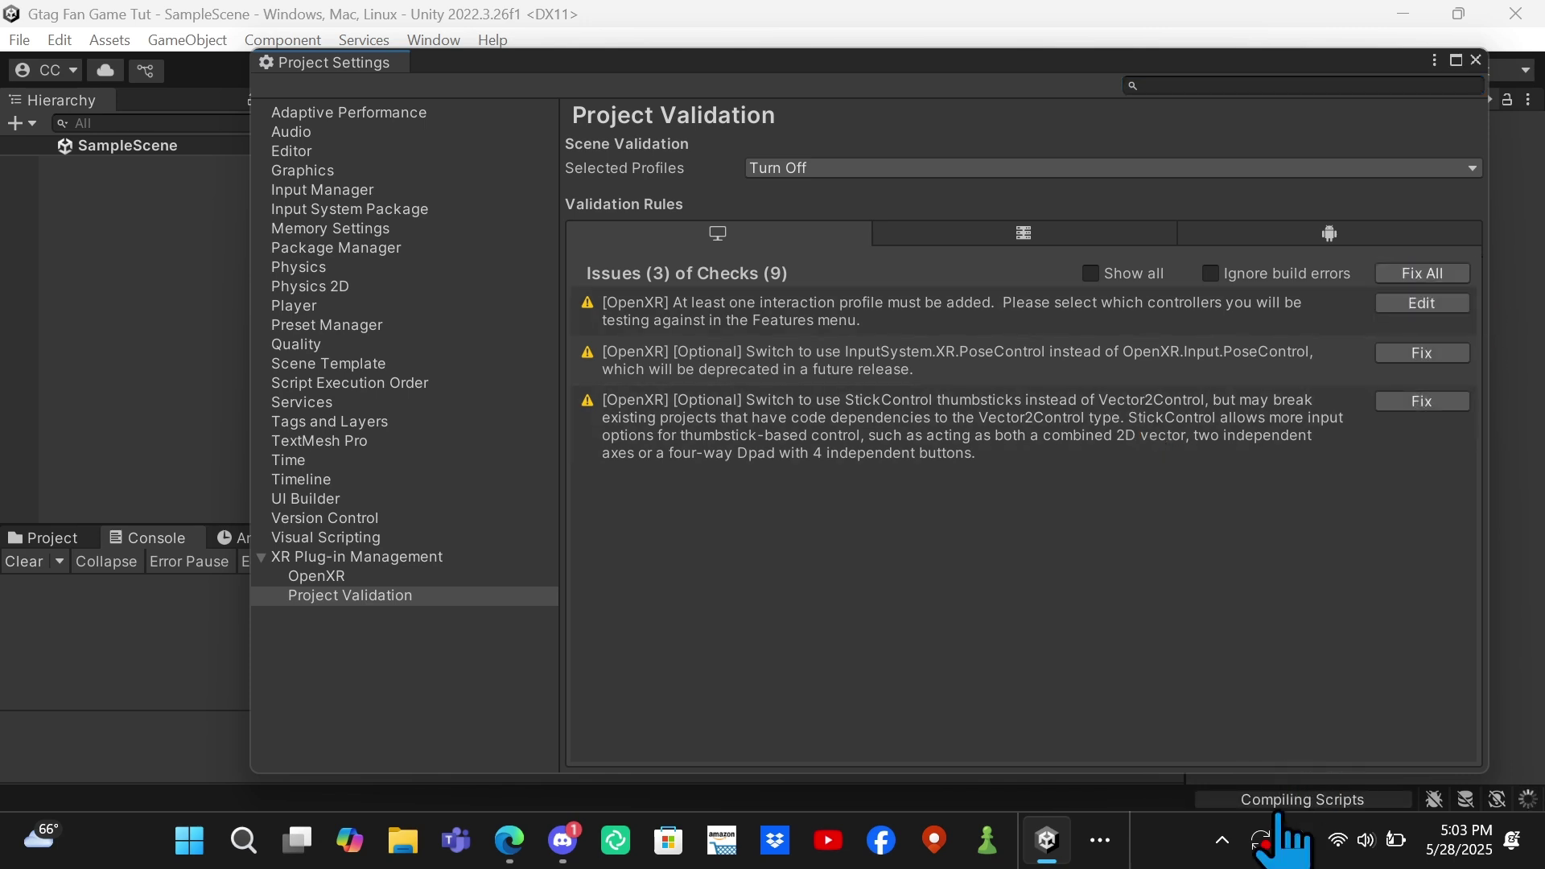
{"action": "mouse_move", "coordinate": [1280, 796]}
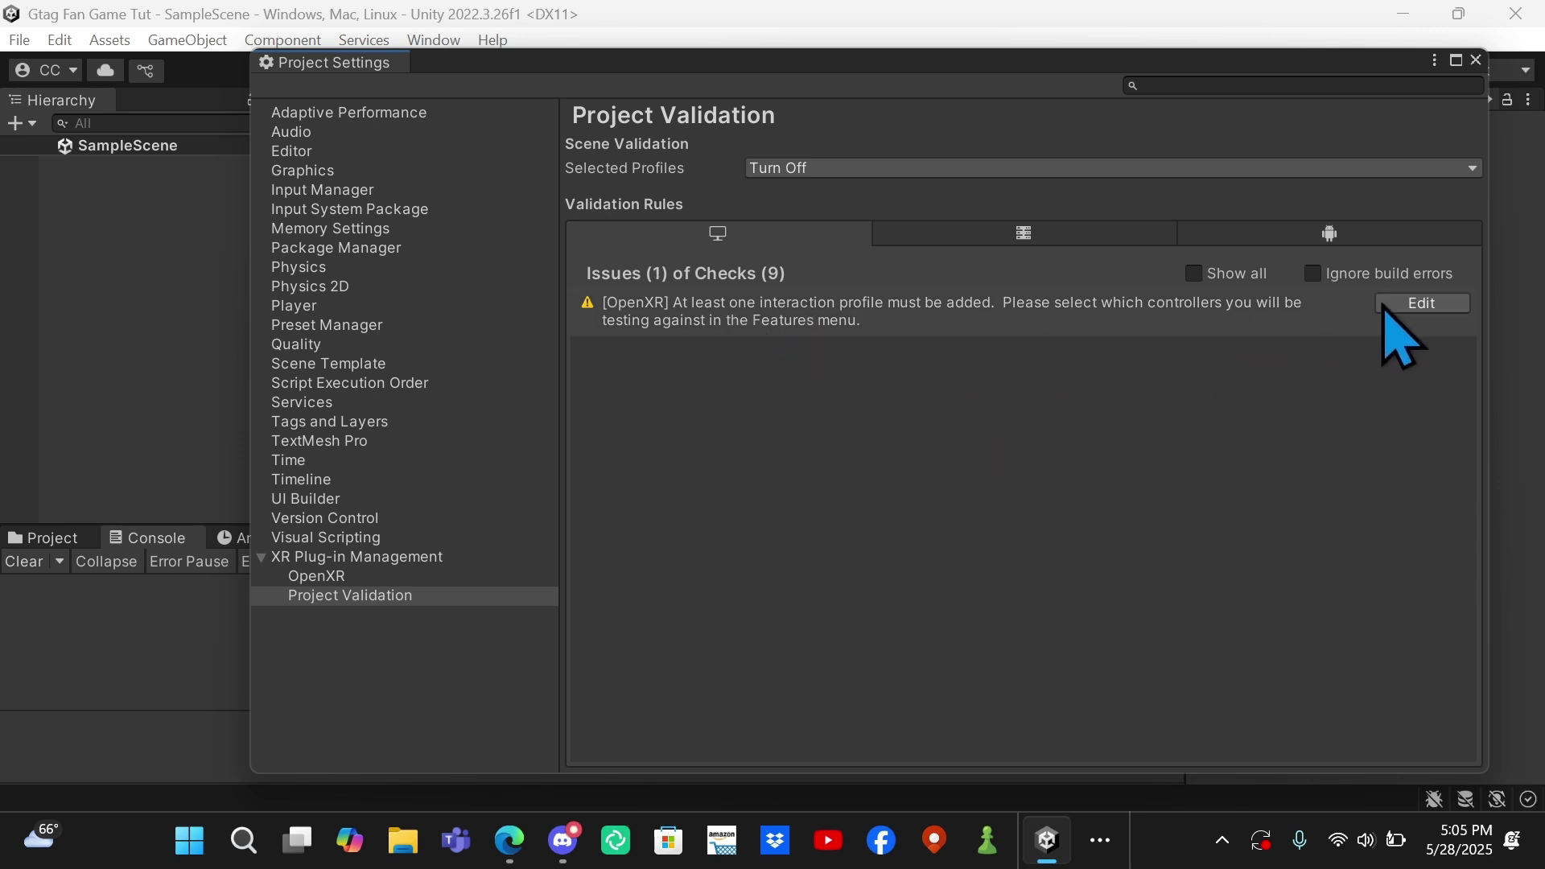
Set the desktop OpenXR render mode to Multi-pass
{"action": "left_click", "coordinate": [1434, 306]}
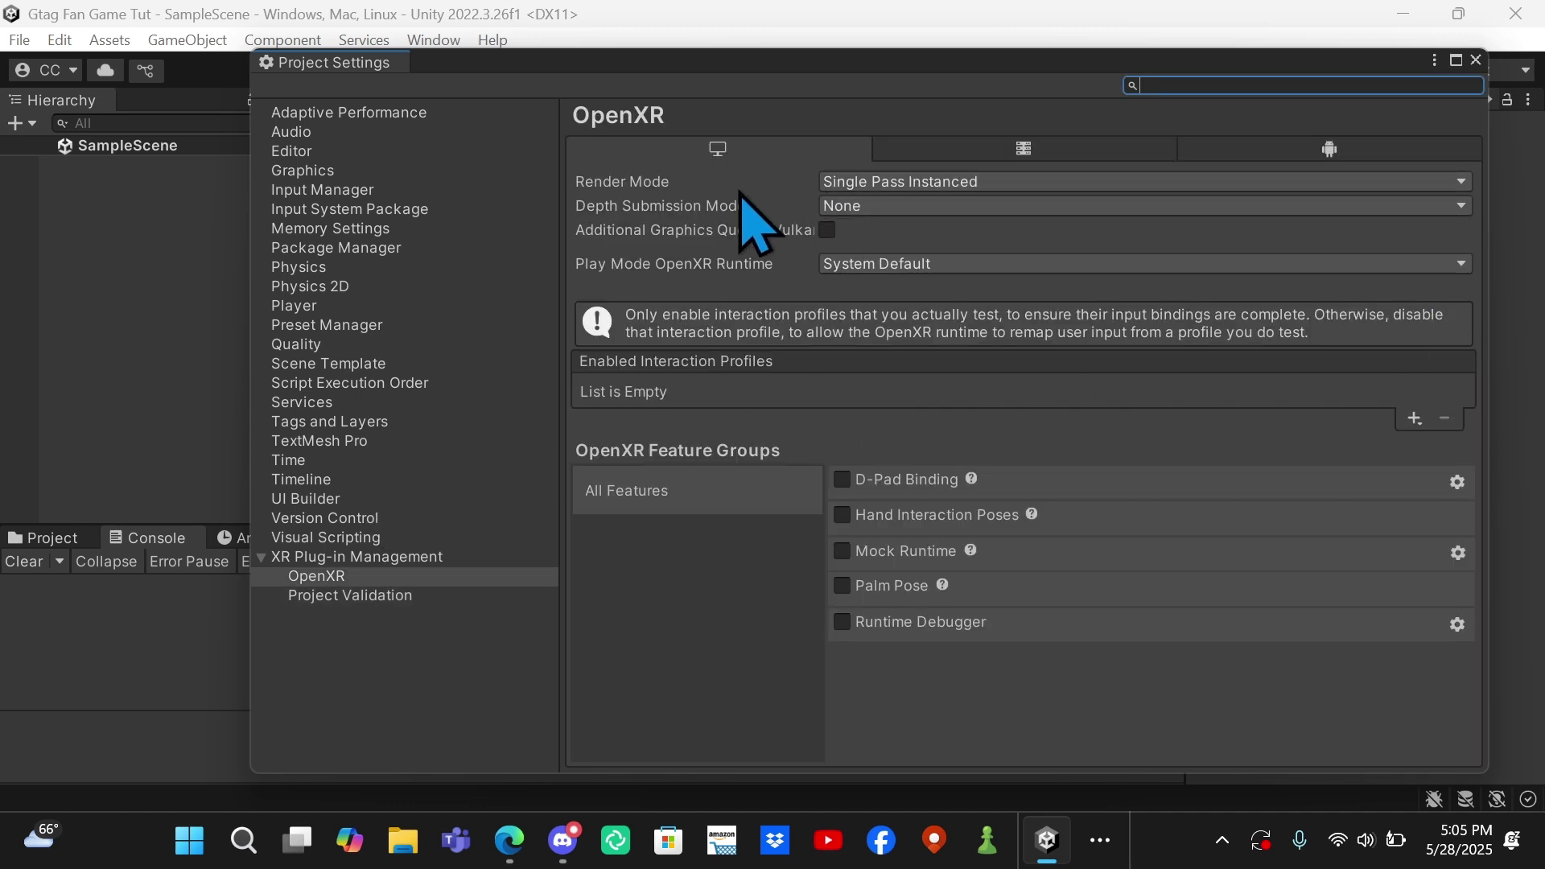
{"action": "left_click", "coordinate": [925, 185]}
{"action": "left_click", "coordinate": [894, 214]}
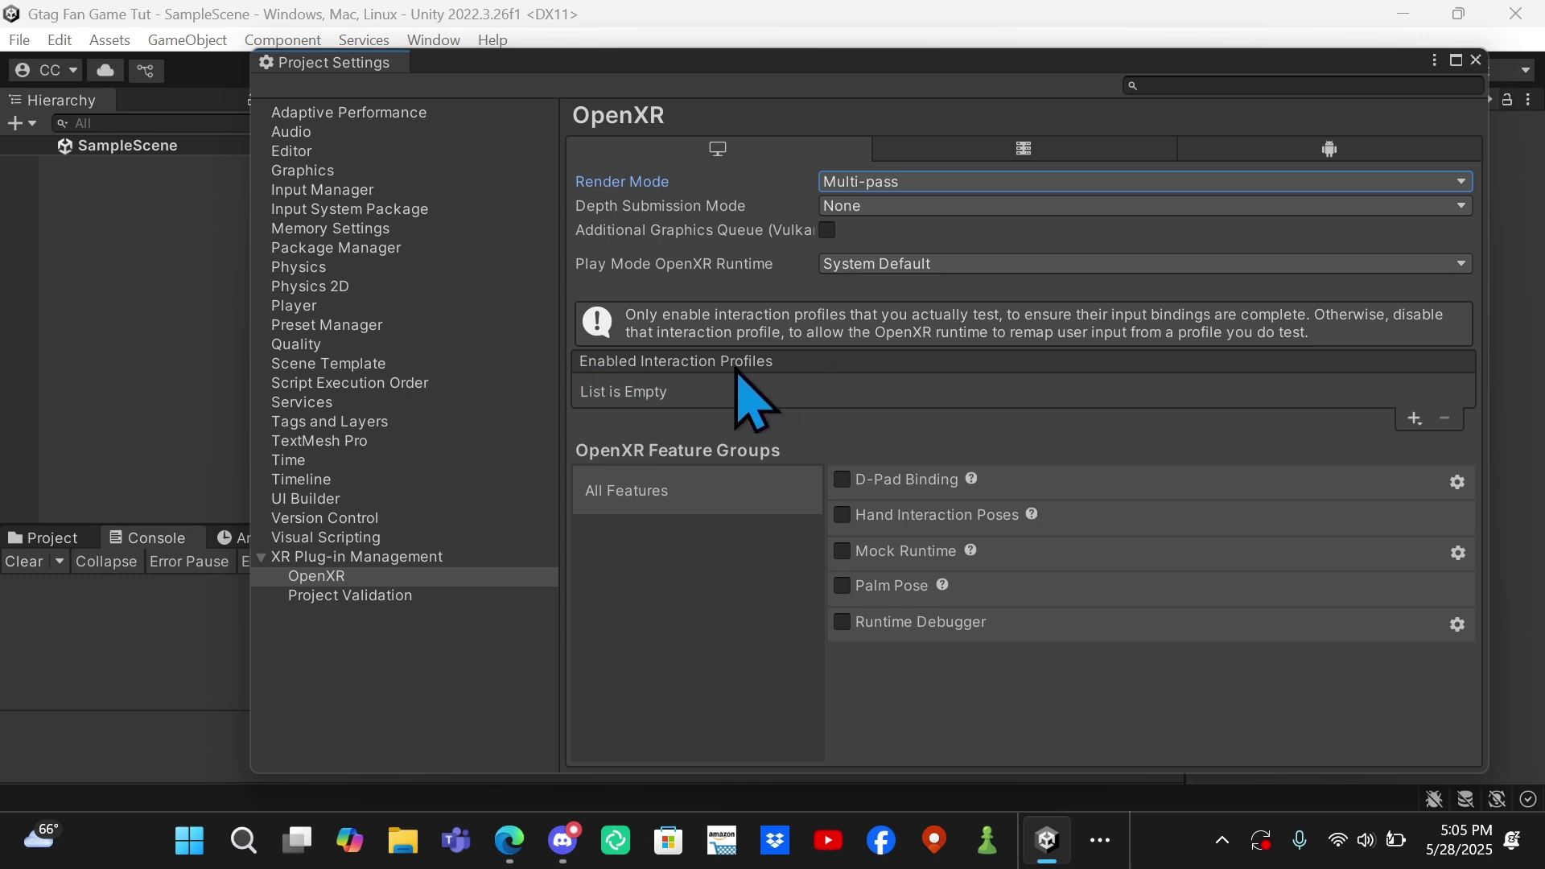
Add the Oculus Touch and Valve Index controller interaction profiles
{"action": "left_click", "coordinate": [1414, 419]}
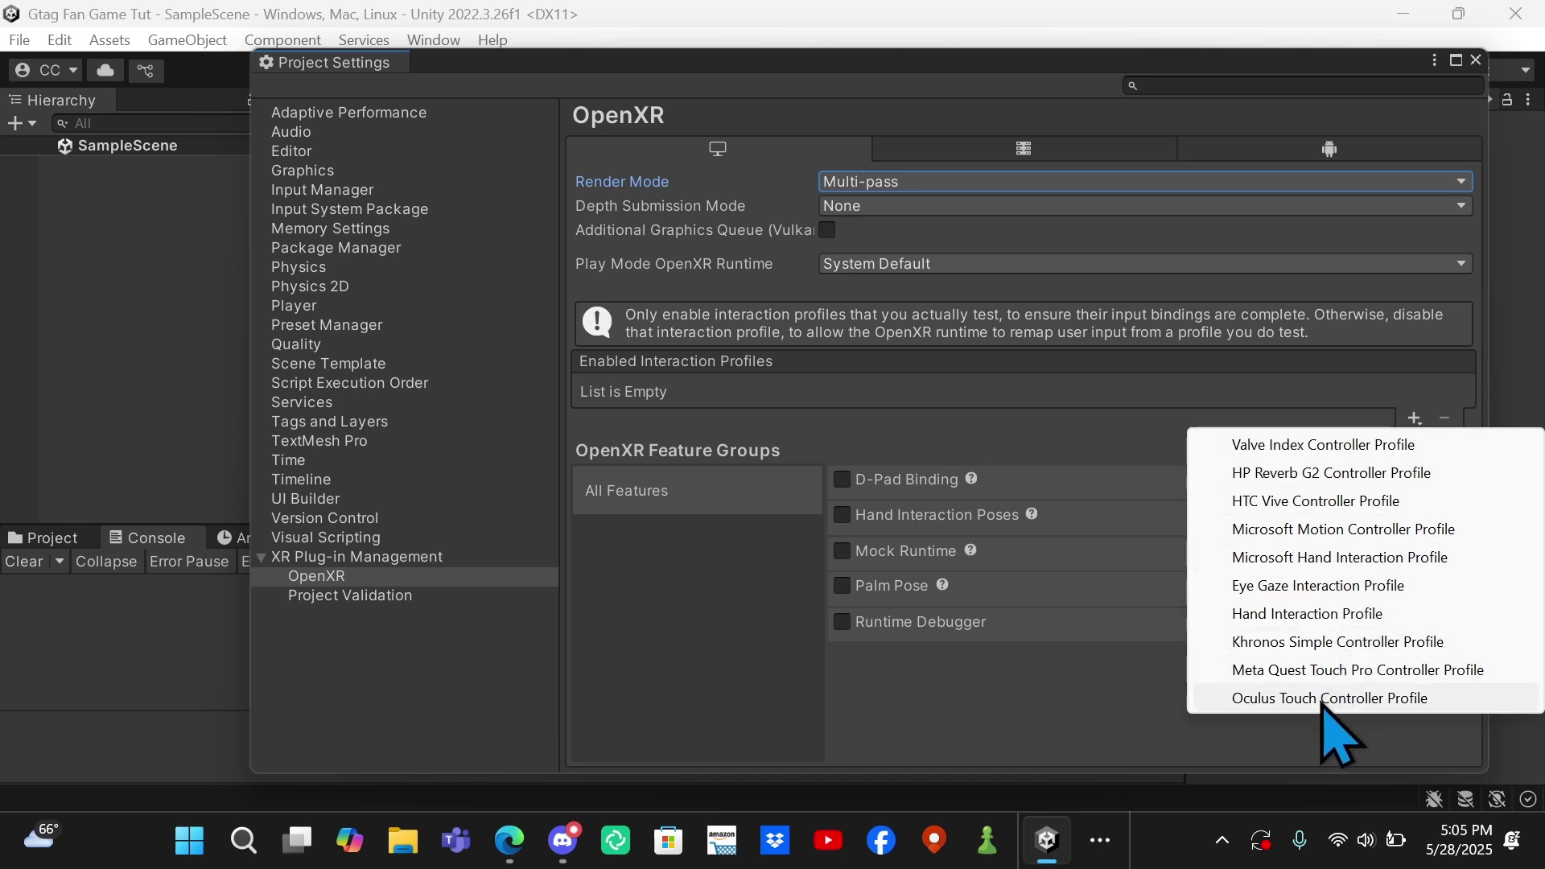
{"action": "left_click", "coordinate": [1269, 700]}
{"action": "left_click", "coordinate": [1414, 420]}
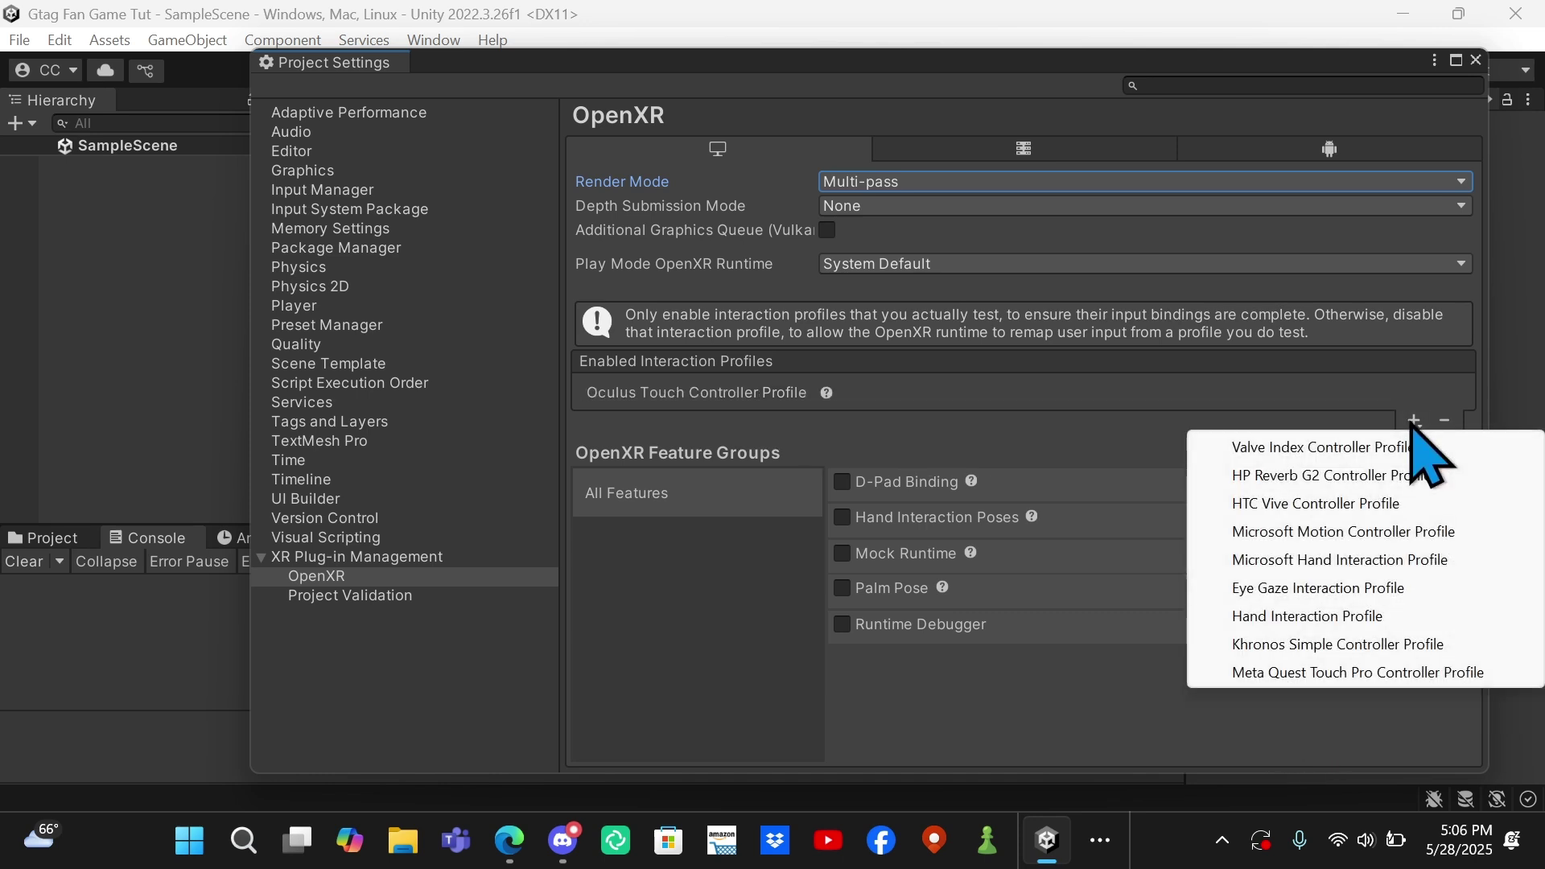
{"action": "left_click", "coordinate": [1443, 455]}
{"action": "left_click", "coordinate": [1414, 448]}
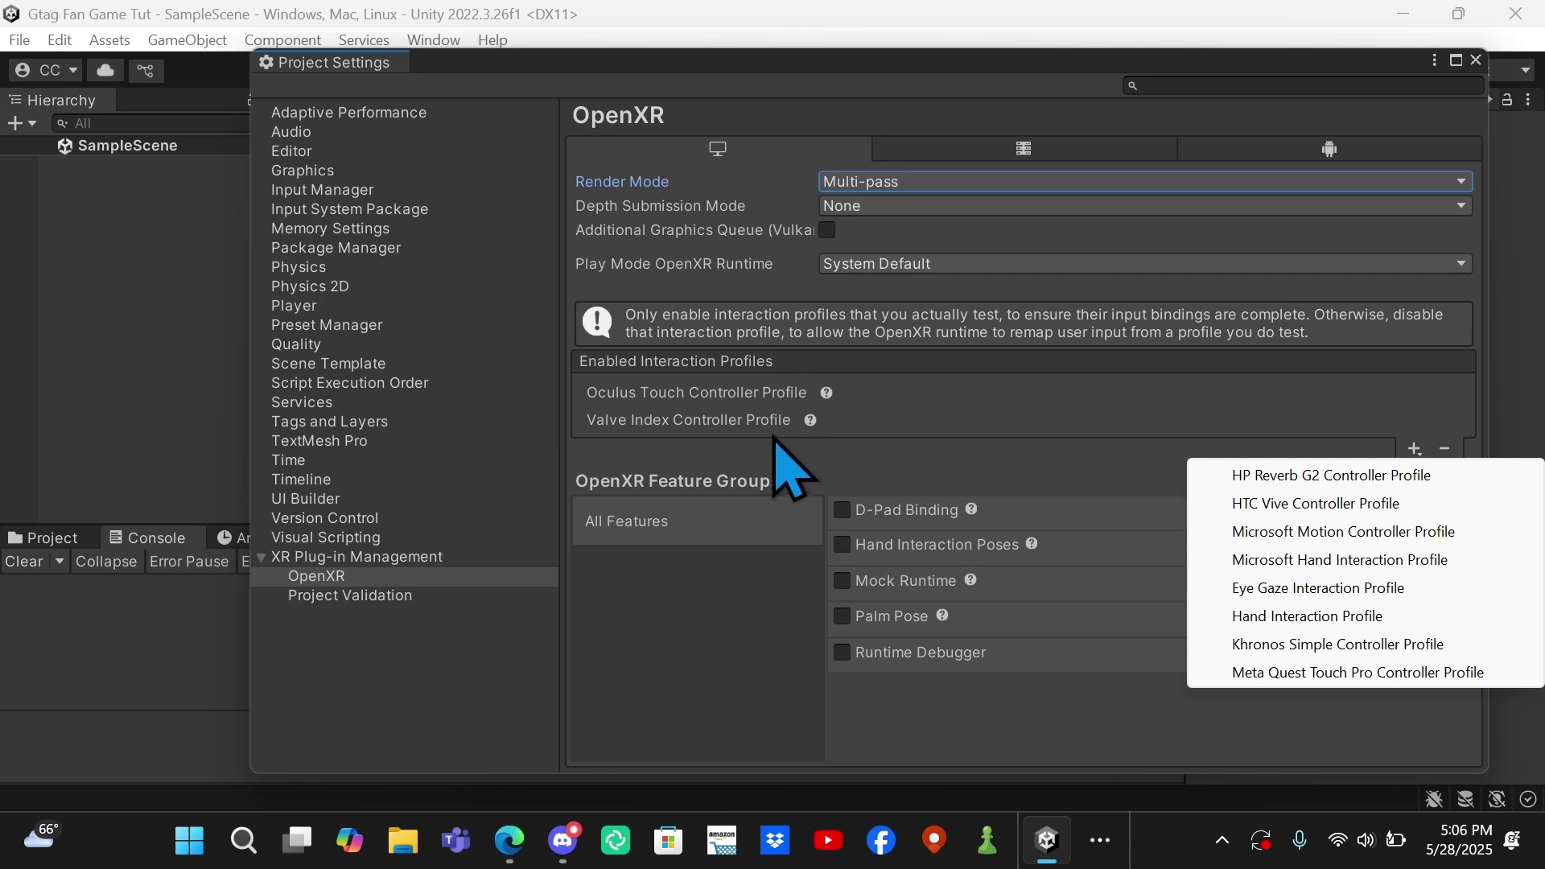
{"action": "left_click", "coordinate": [888, 394]}
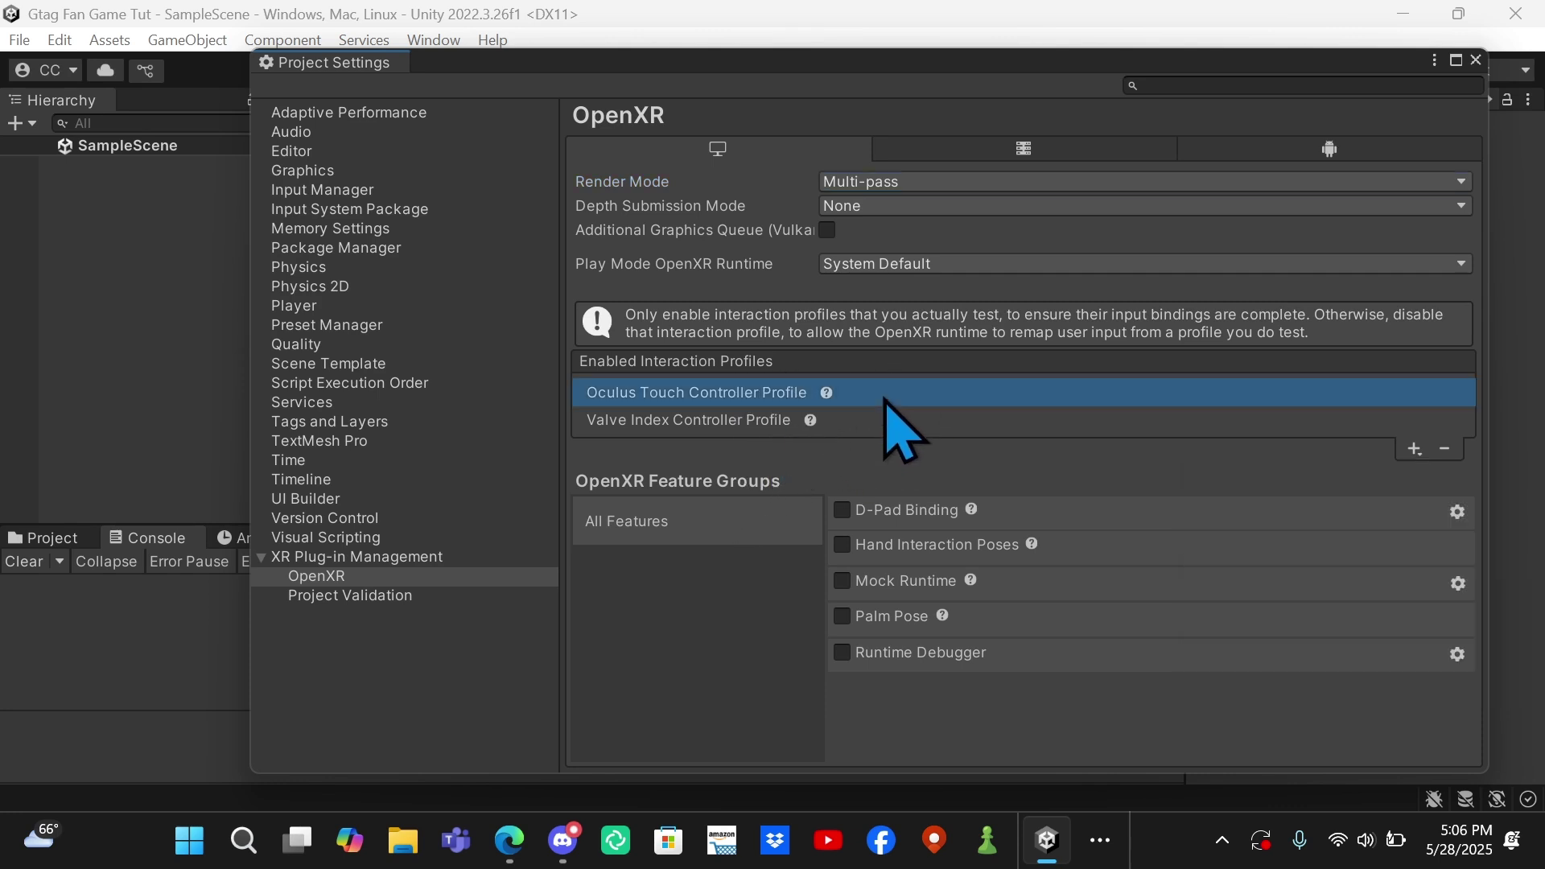
{"action": "left_click", "coordinate": [1421, 451]}
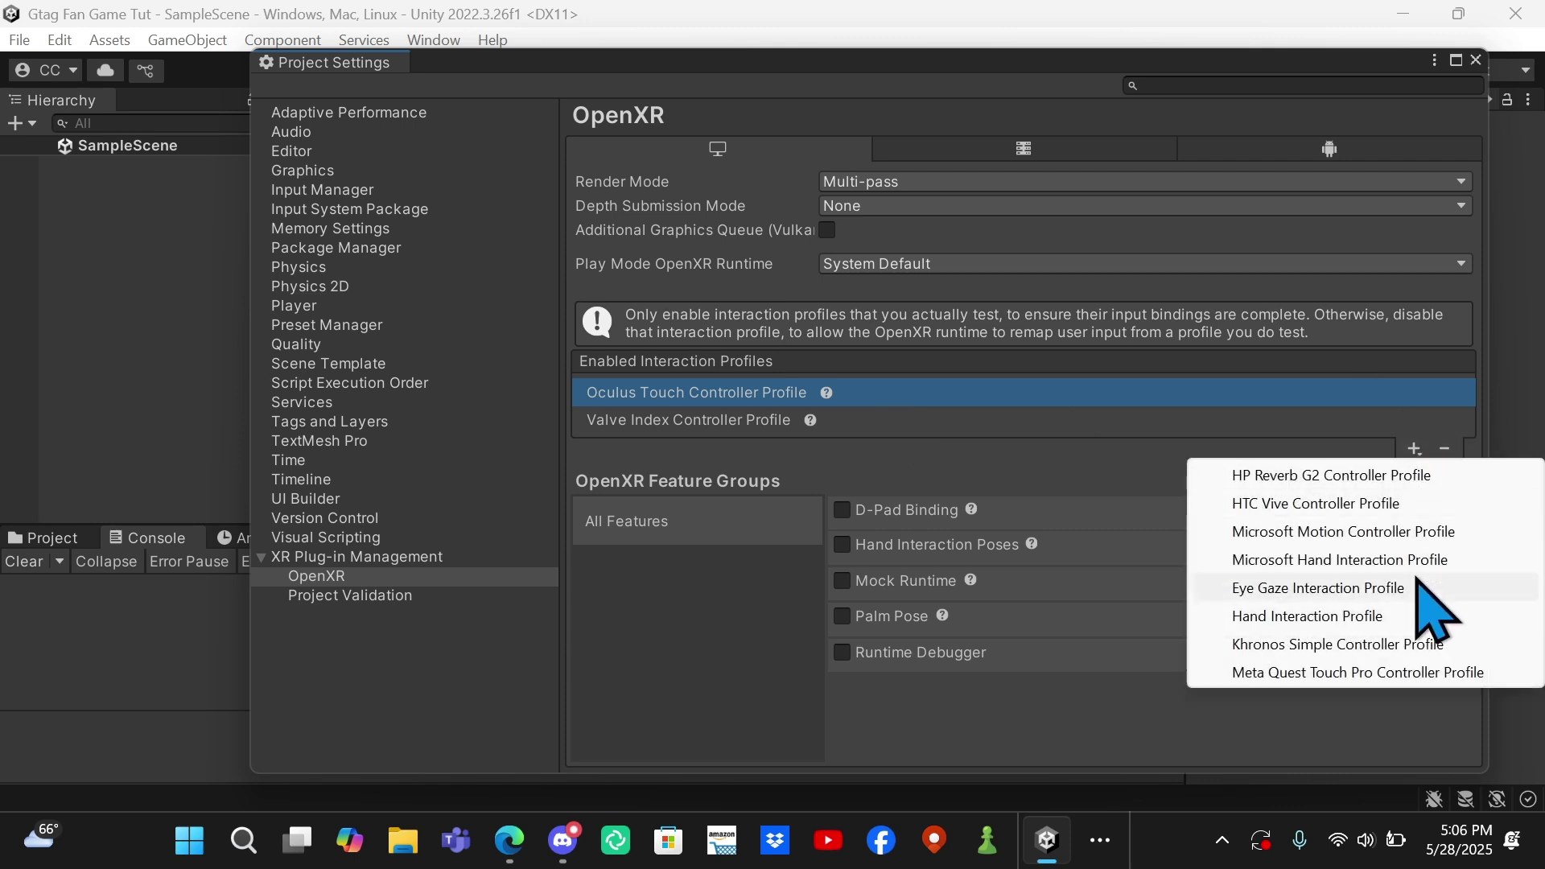
{"action": "left_click", "coordinate": [1025, 453]}
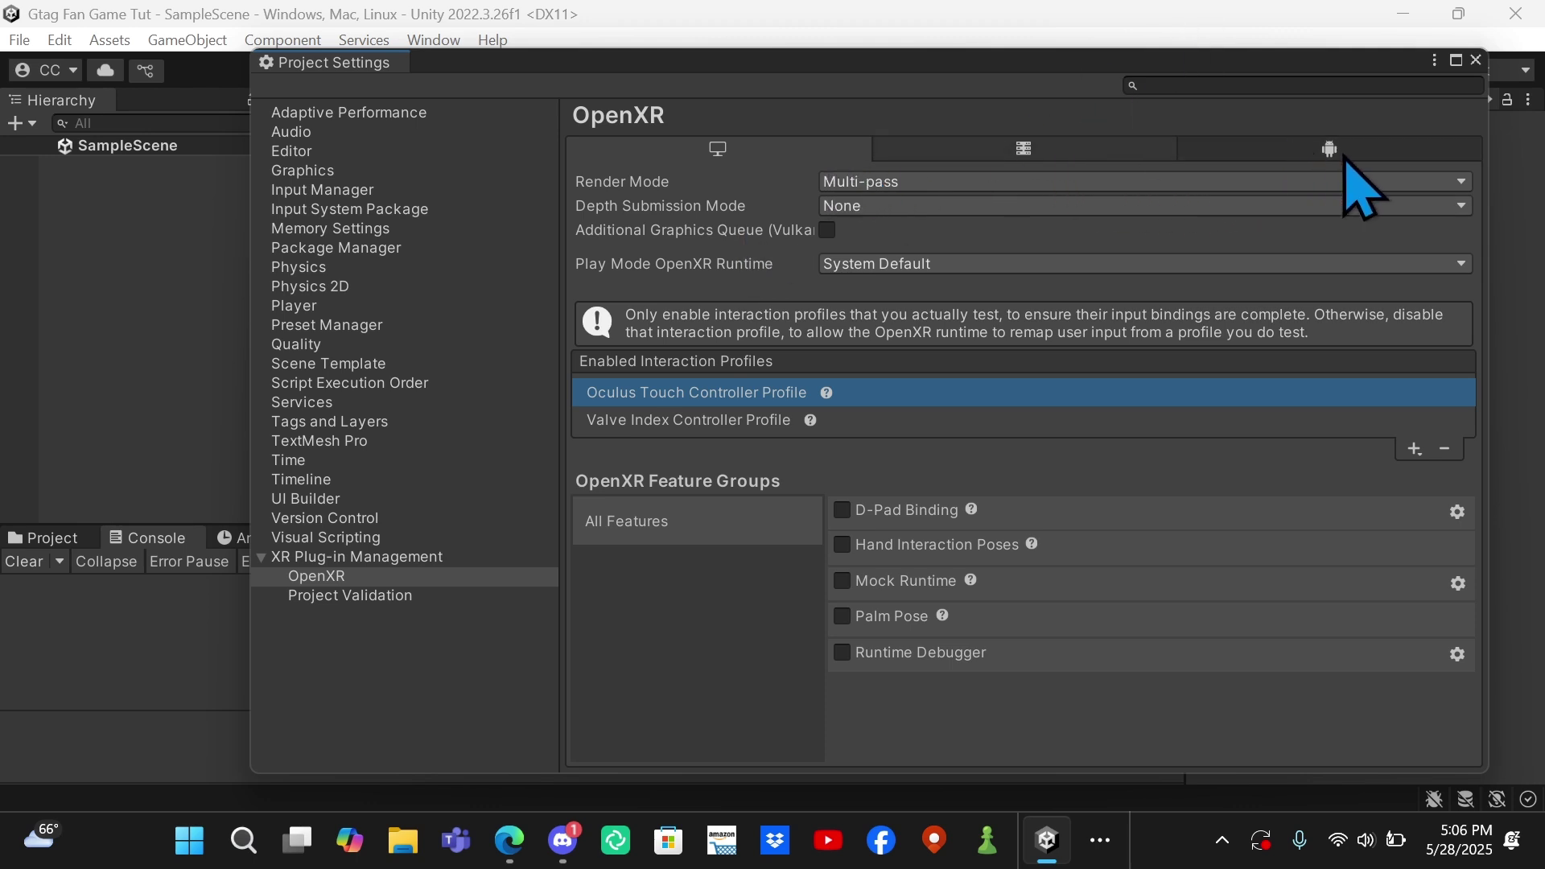
Set the Android OpenXR Render Mode to Multi-pass
{"action": "left_click", "coordinate": [1332, 150]}
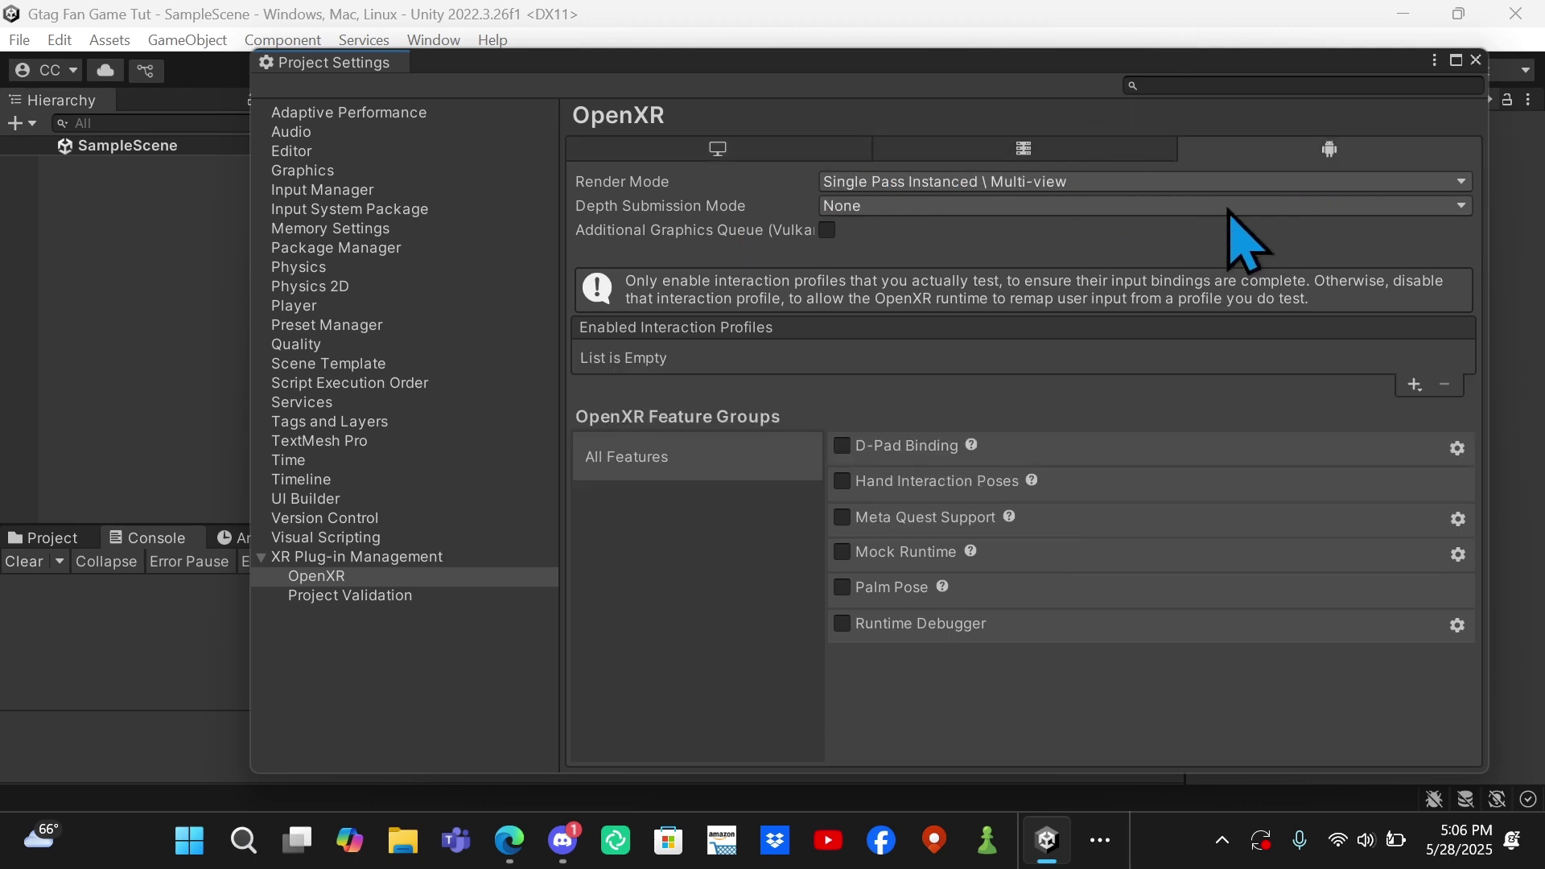
{"action": "left_click", "coordinate": [873, 183]}
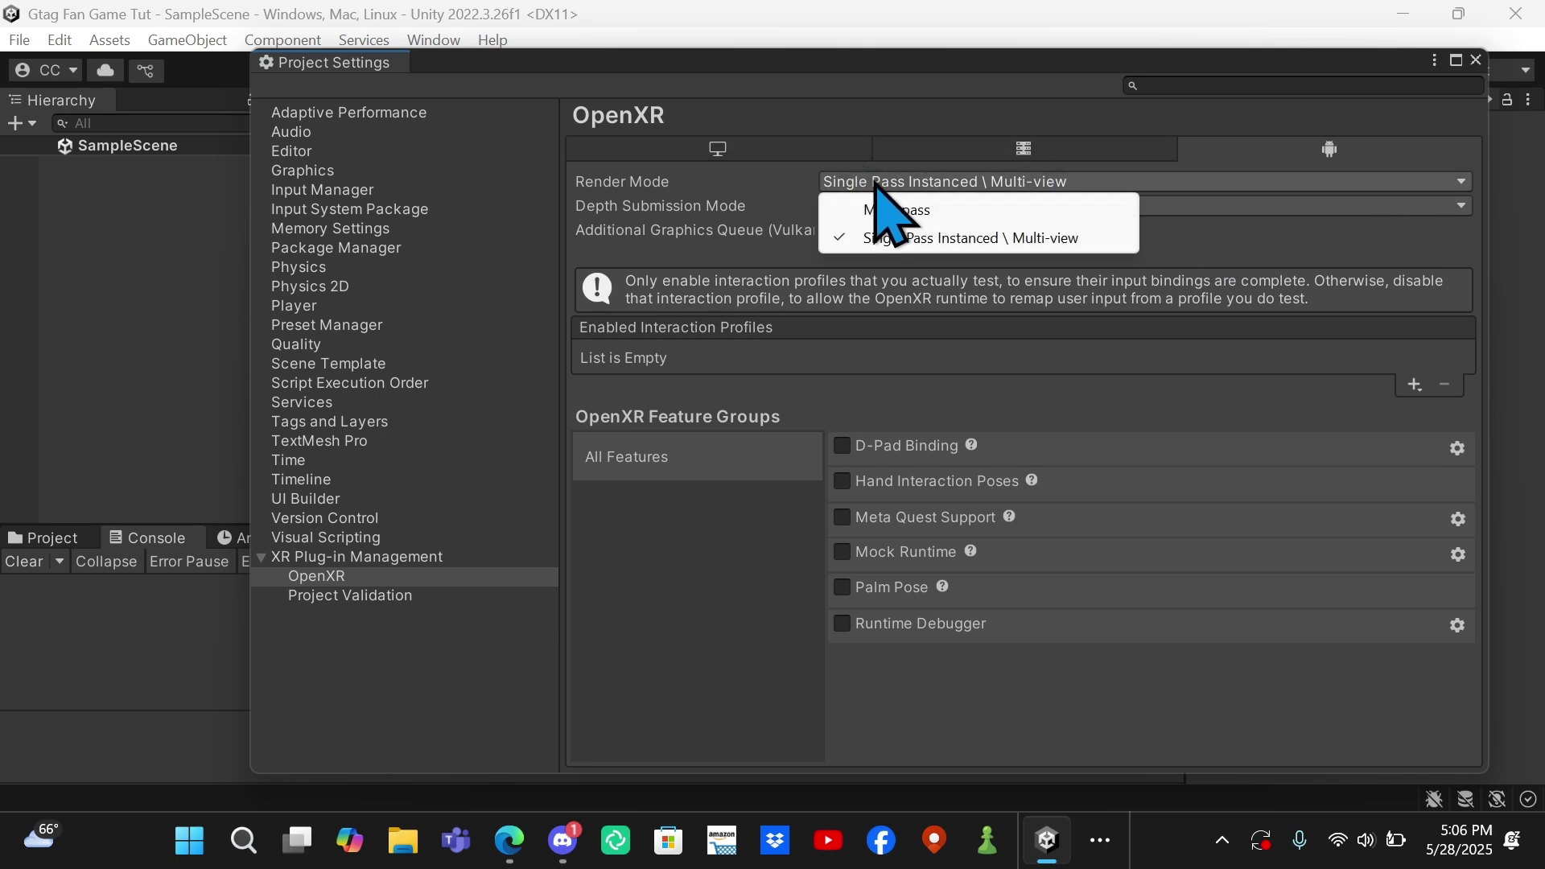
{"action": "left_click", "coordinate": [922, 209]}
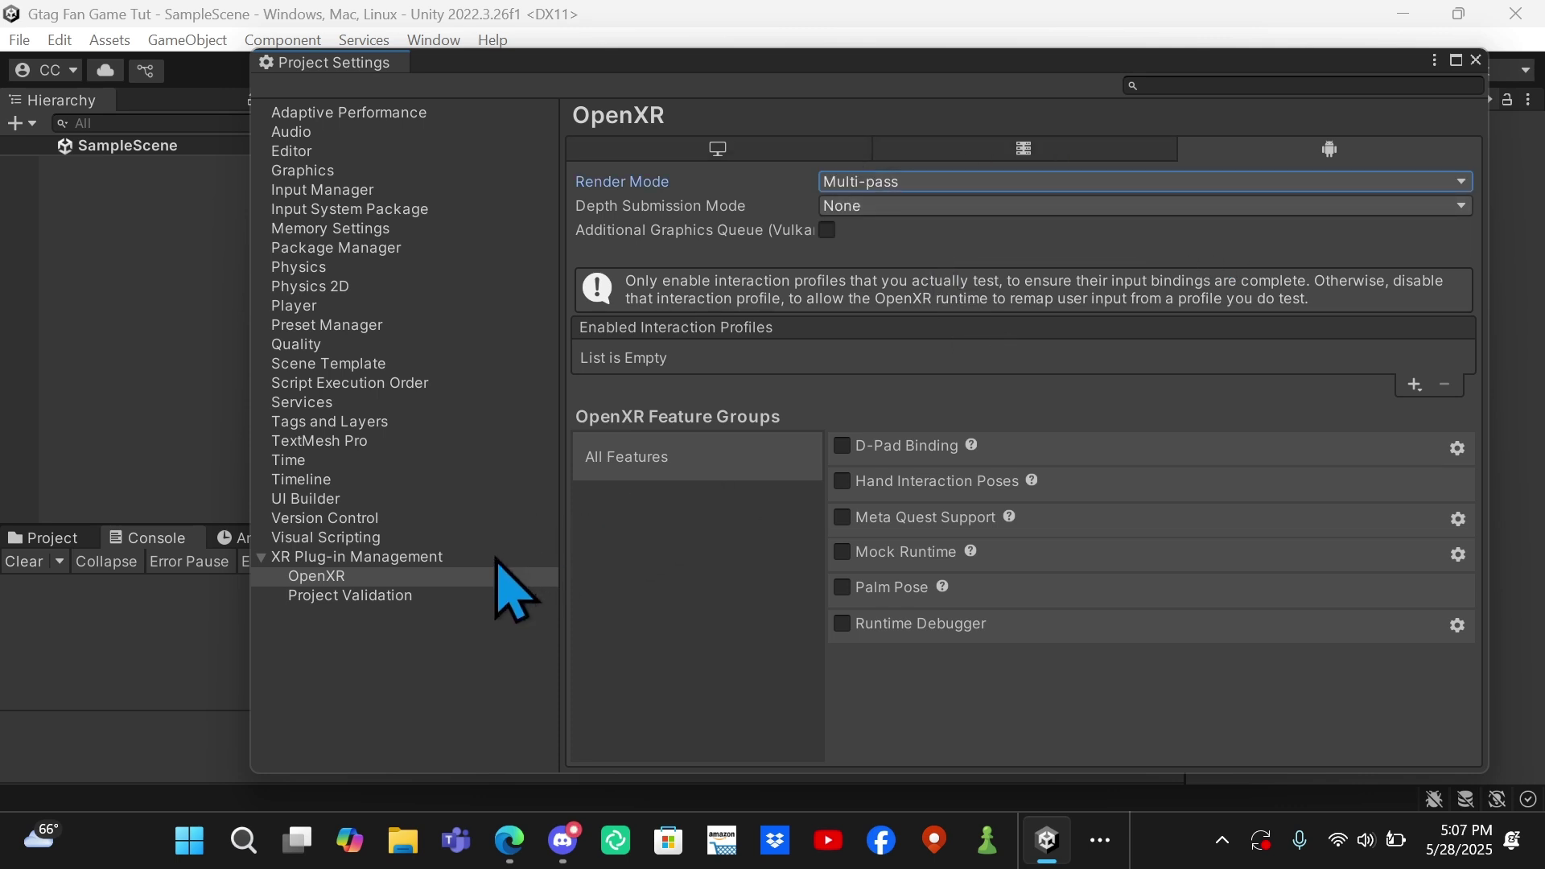
Enable the Oculus plug-in provider for Android in XR Plug-in Management
{"action": "left_click", "coordinate": [317, 559]}
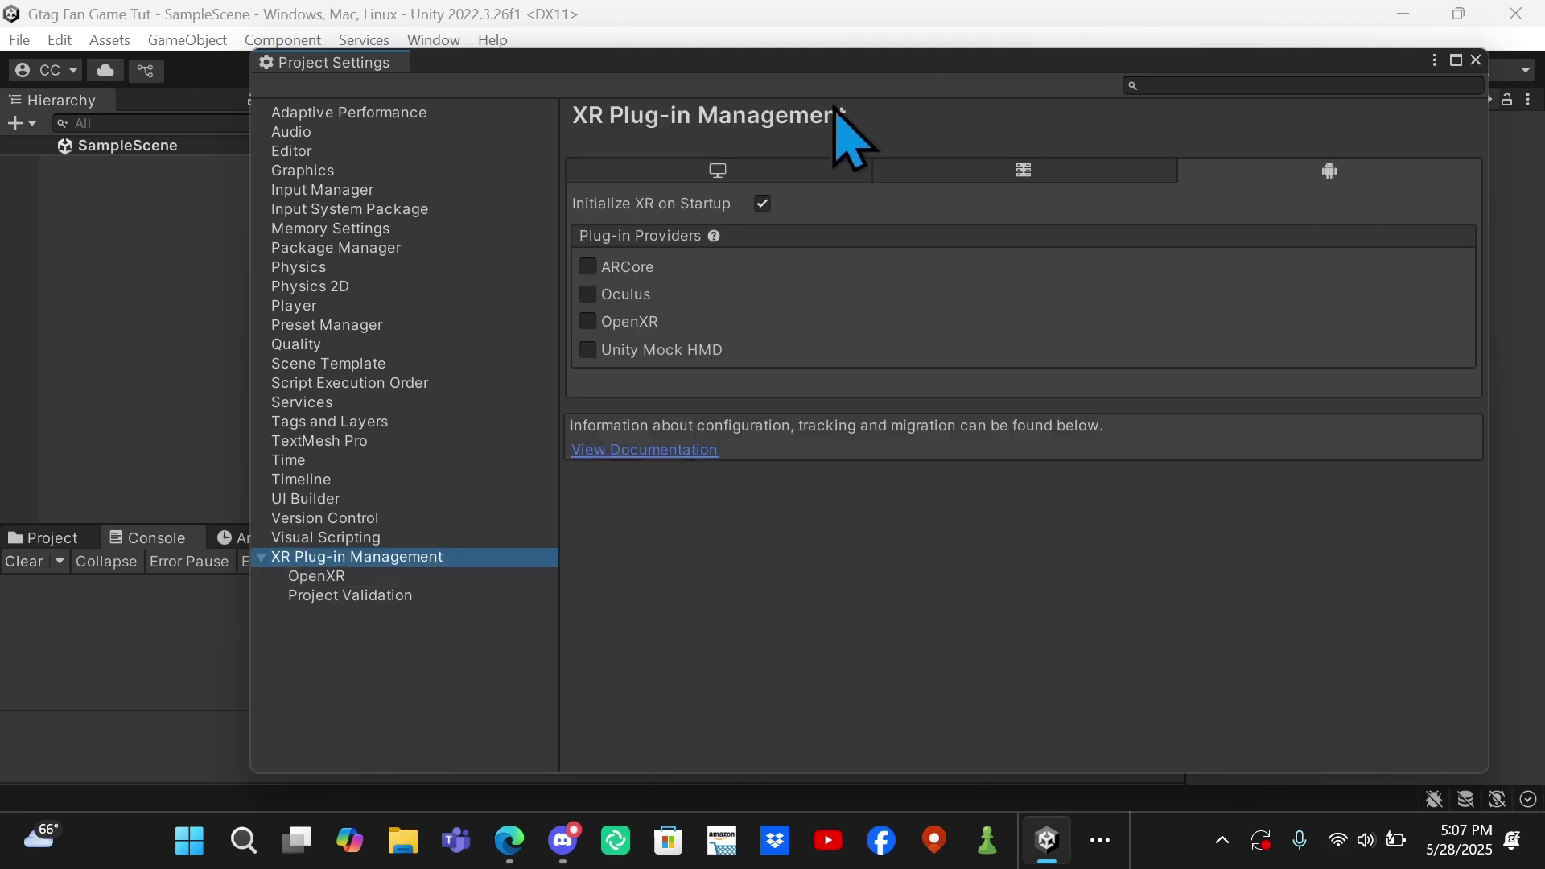
{"action": "left_click", "coordinate": [793, 171]}
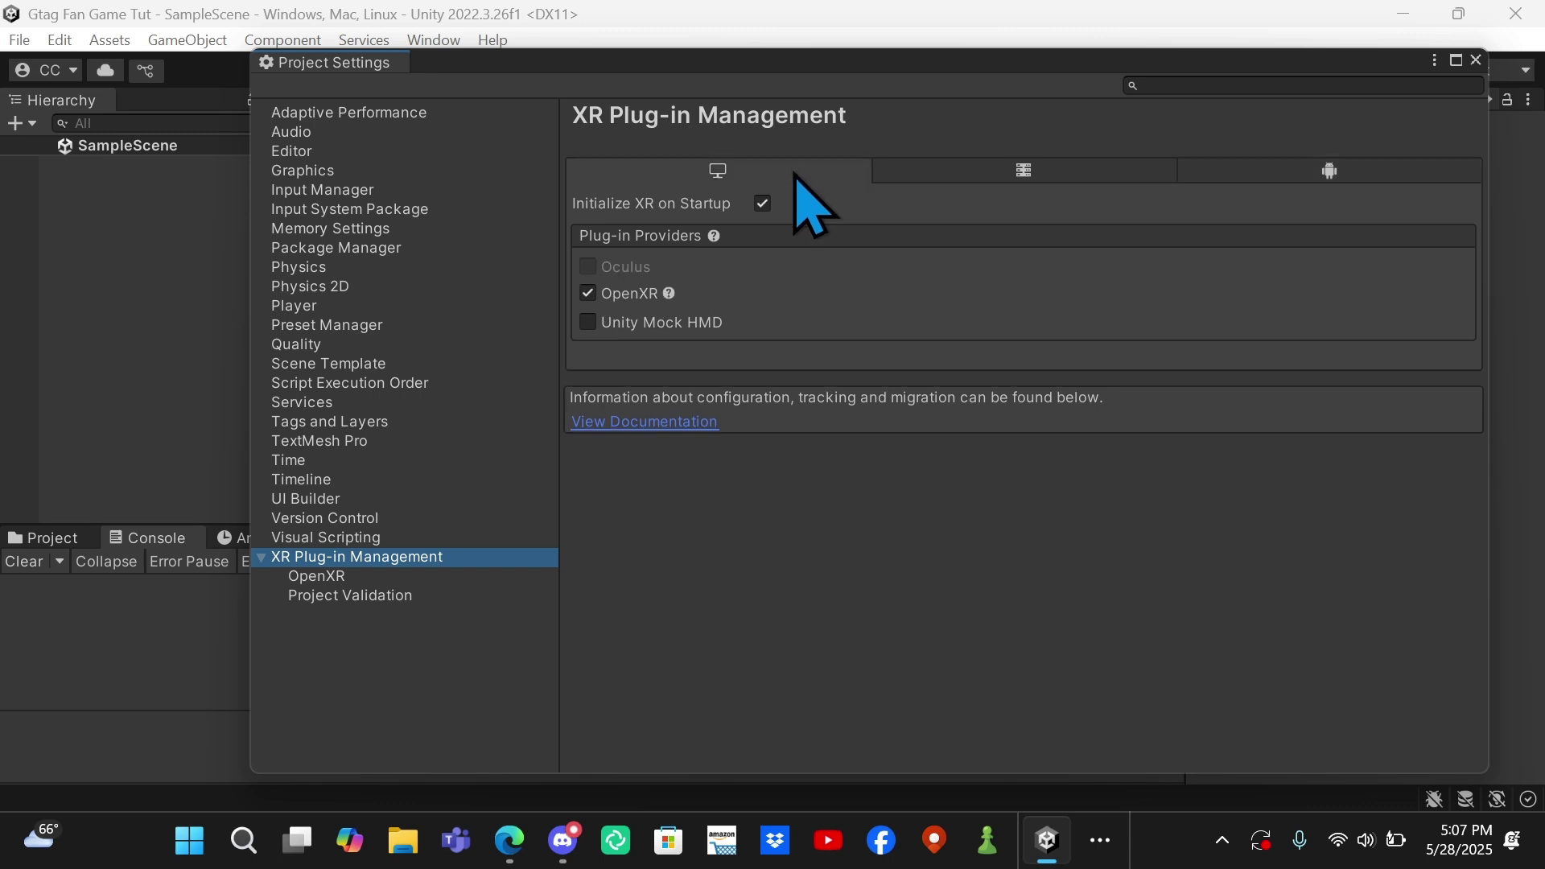
{"action": "left_click", "coordinate": [1356, 173]}
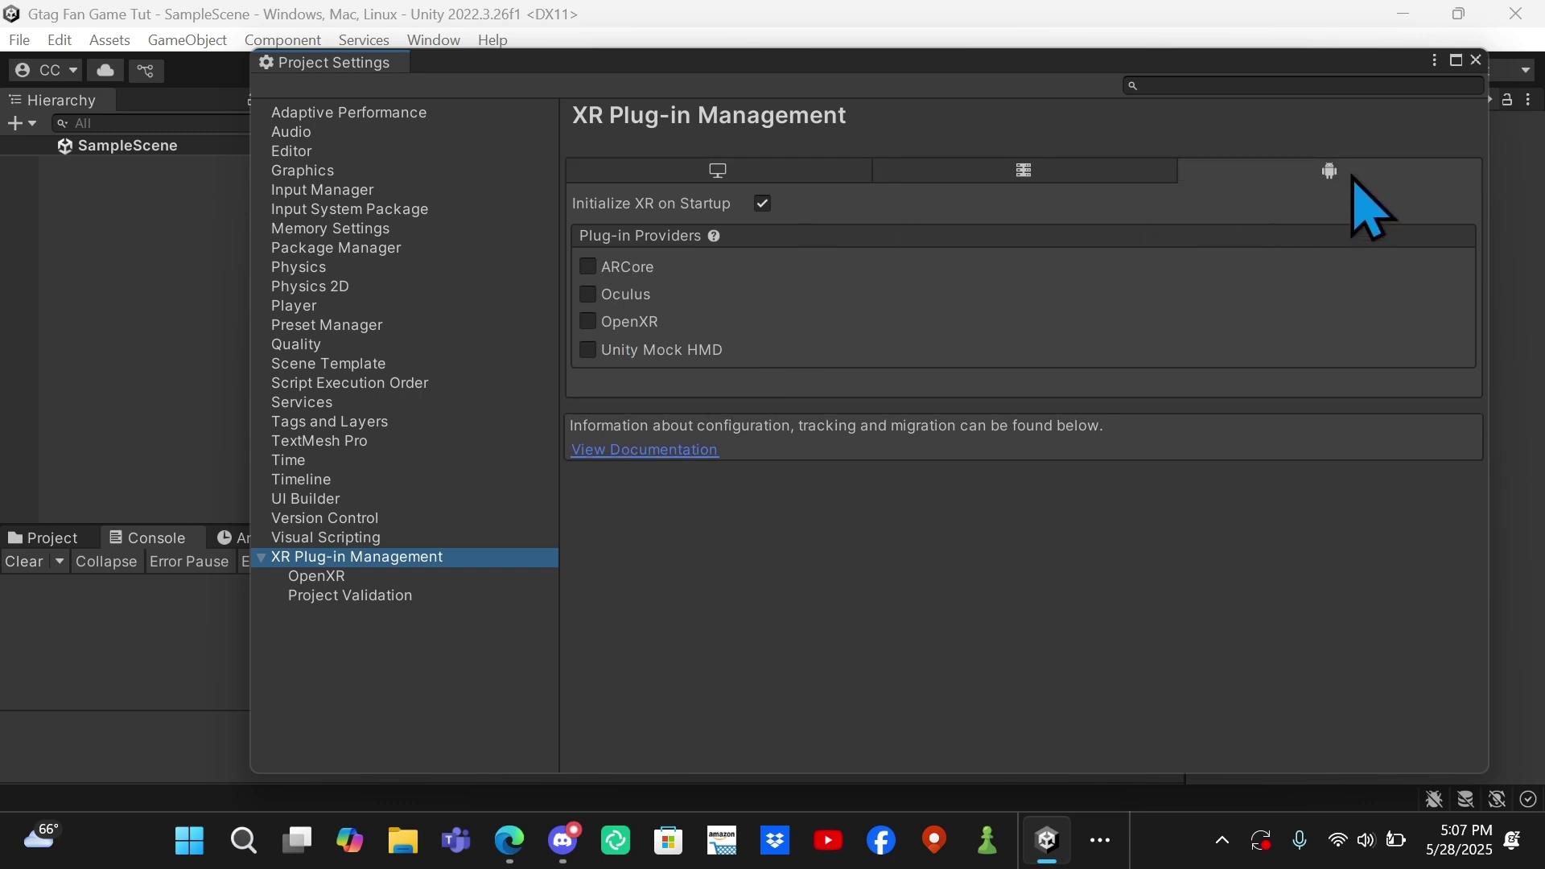
{"action": "left_click", "coordinate": [588, 295]}
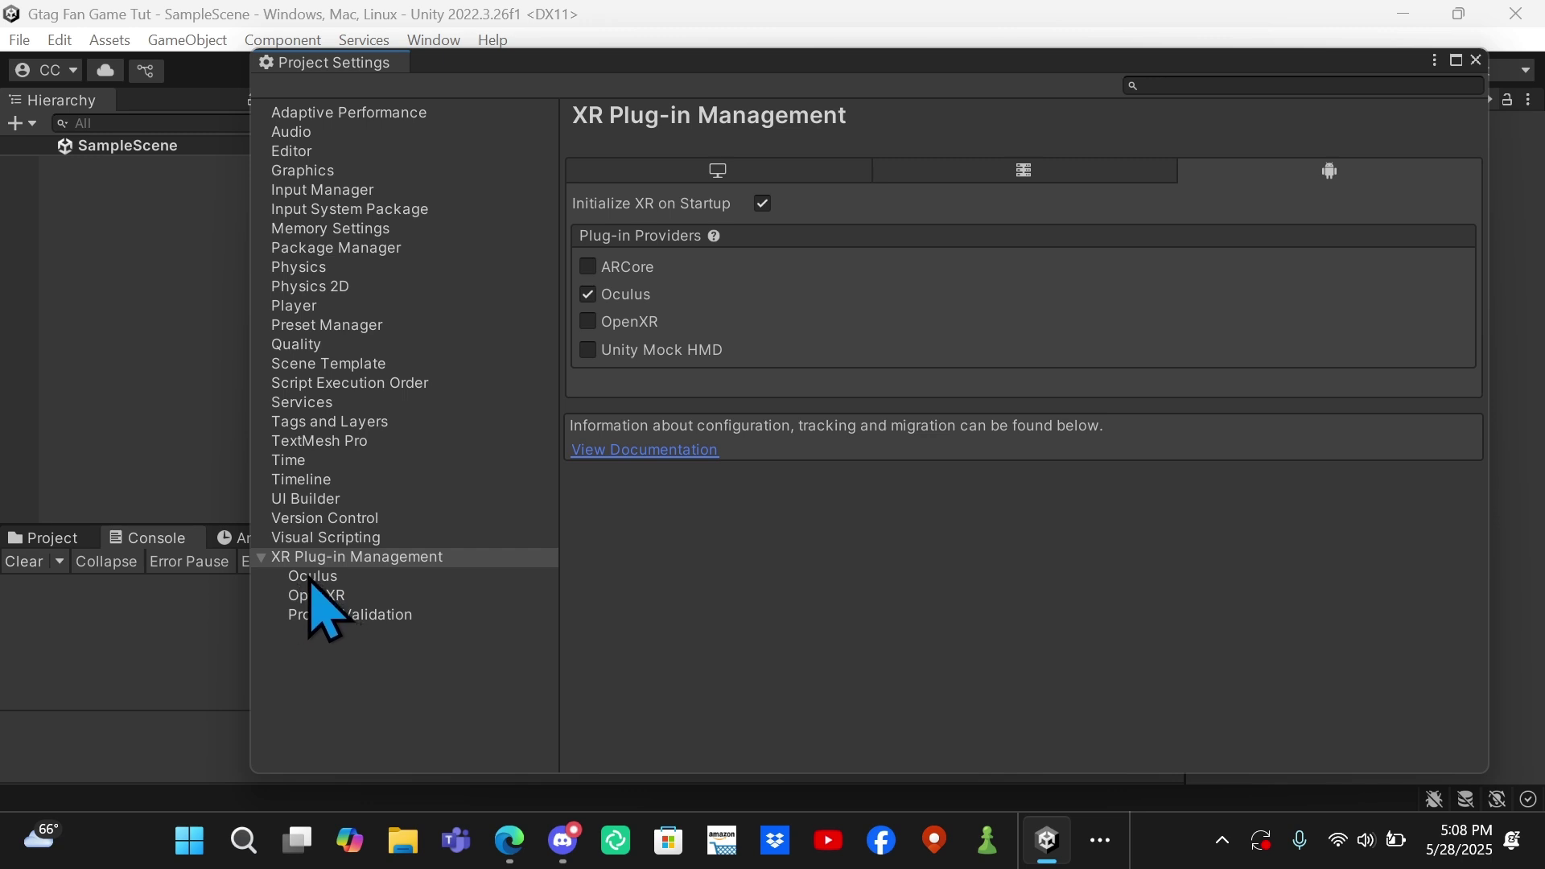
Set Oculus Stereo Rendering Mode to Multi Pass on desktop and Android, and enable Low Overhead Mode (GLES)
{"action": "left_click", "coordinate": [310, 579]}
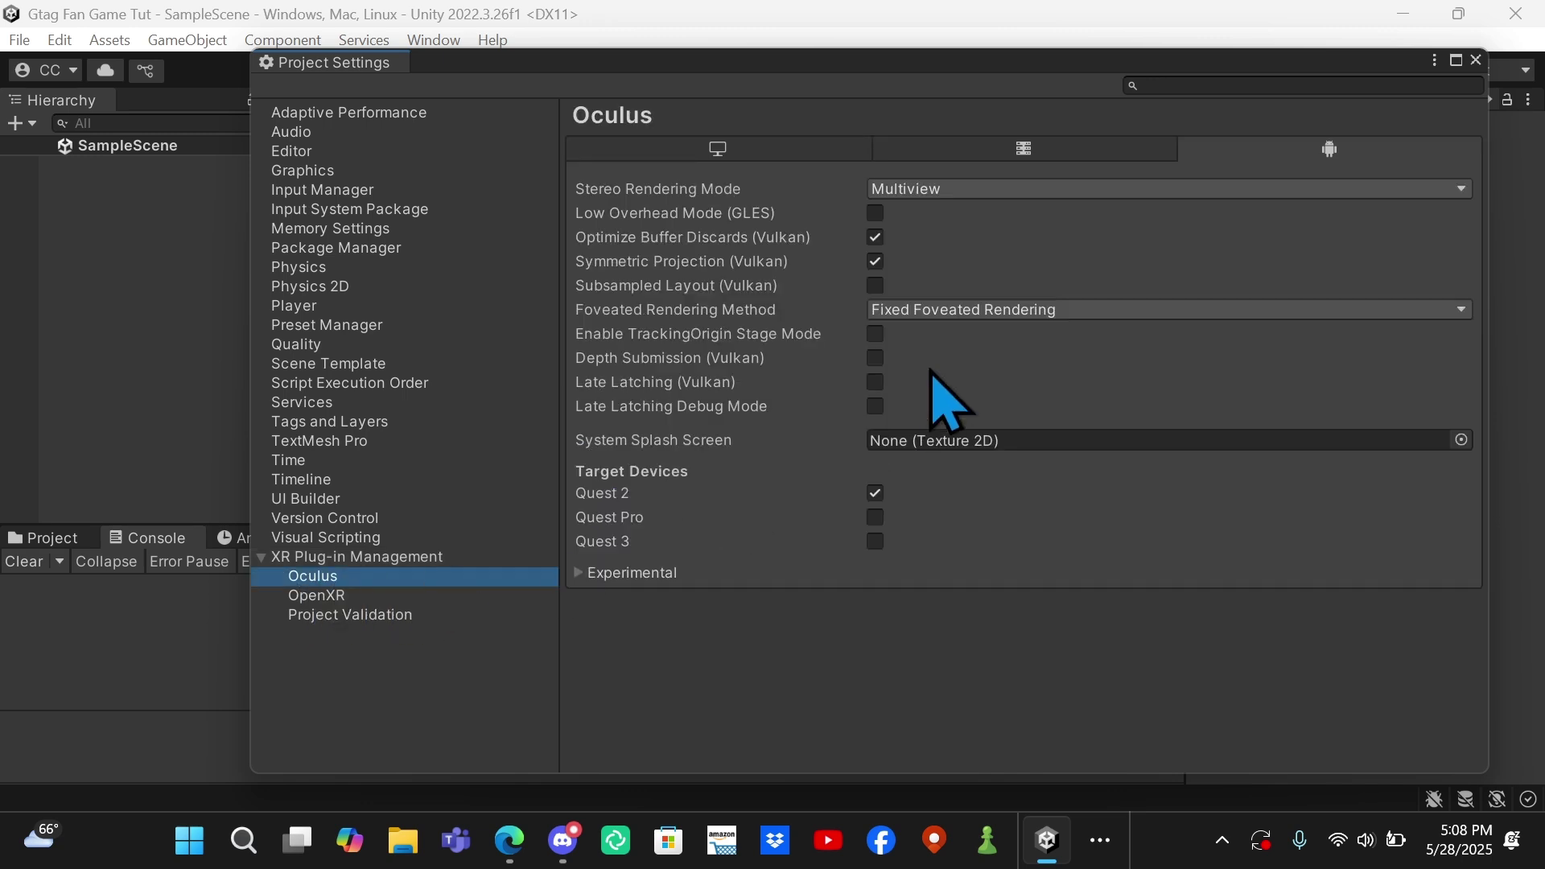
{"action": "left_click", "coordinate": [689, 153]}
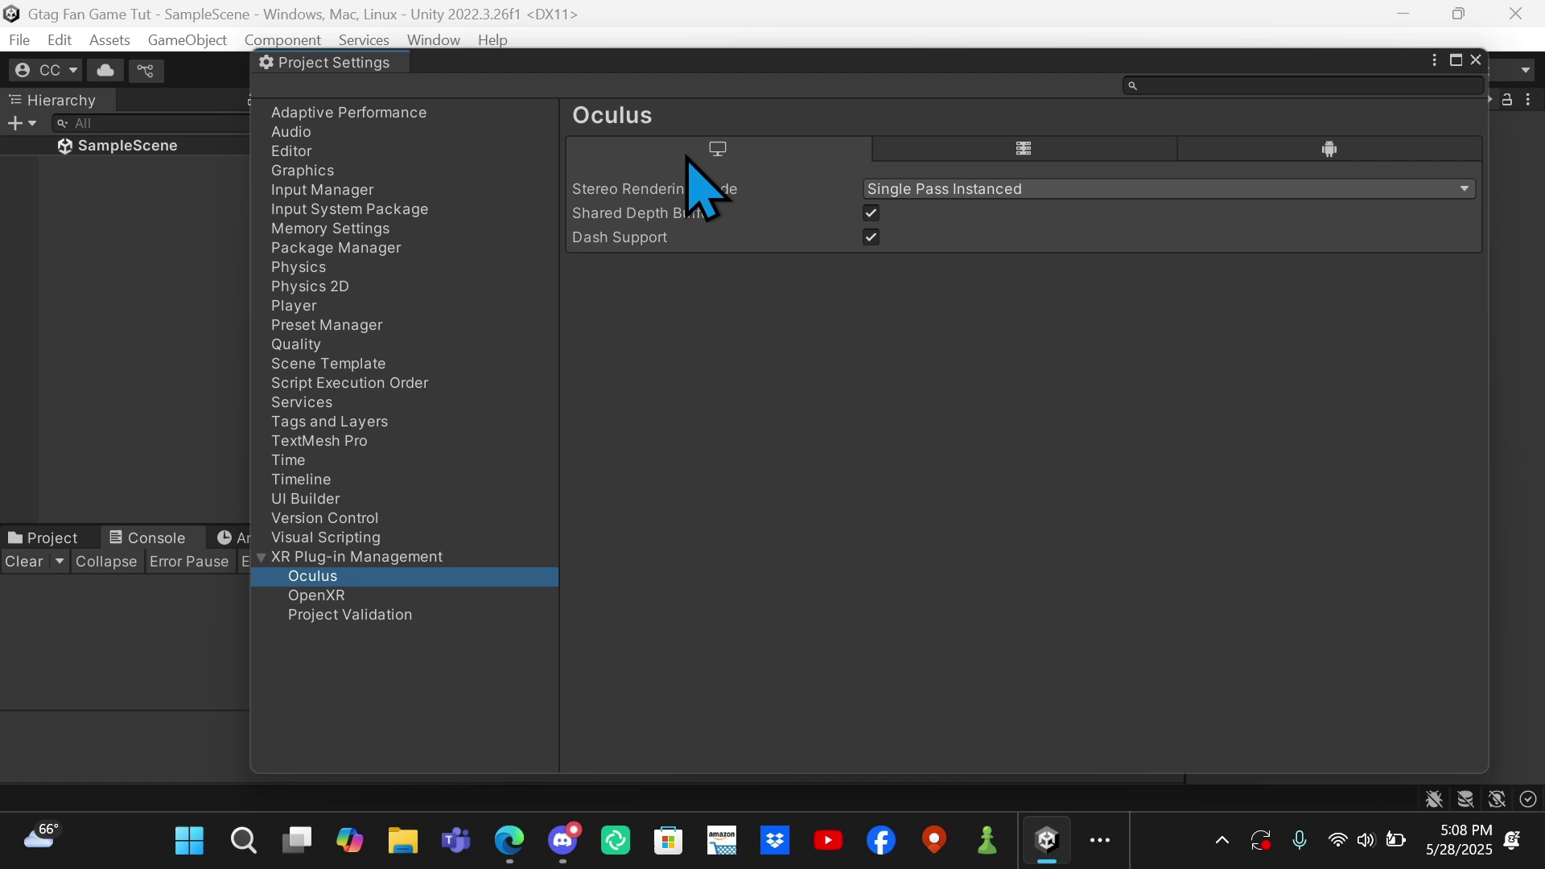
{"action": "left_click", "coordinate": [900, 198]}
{"action": "left_click", "coordinate": [935, 218]}
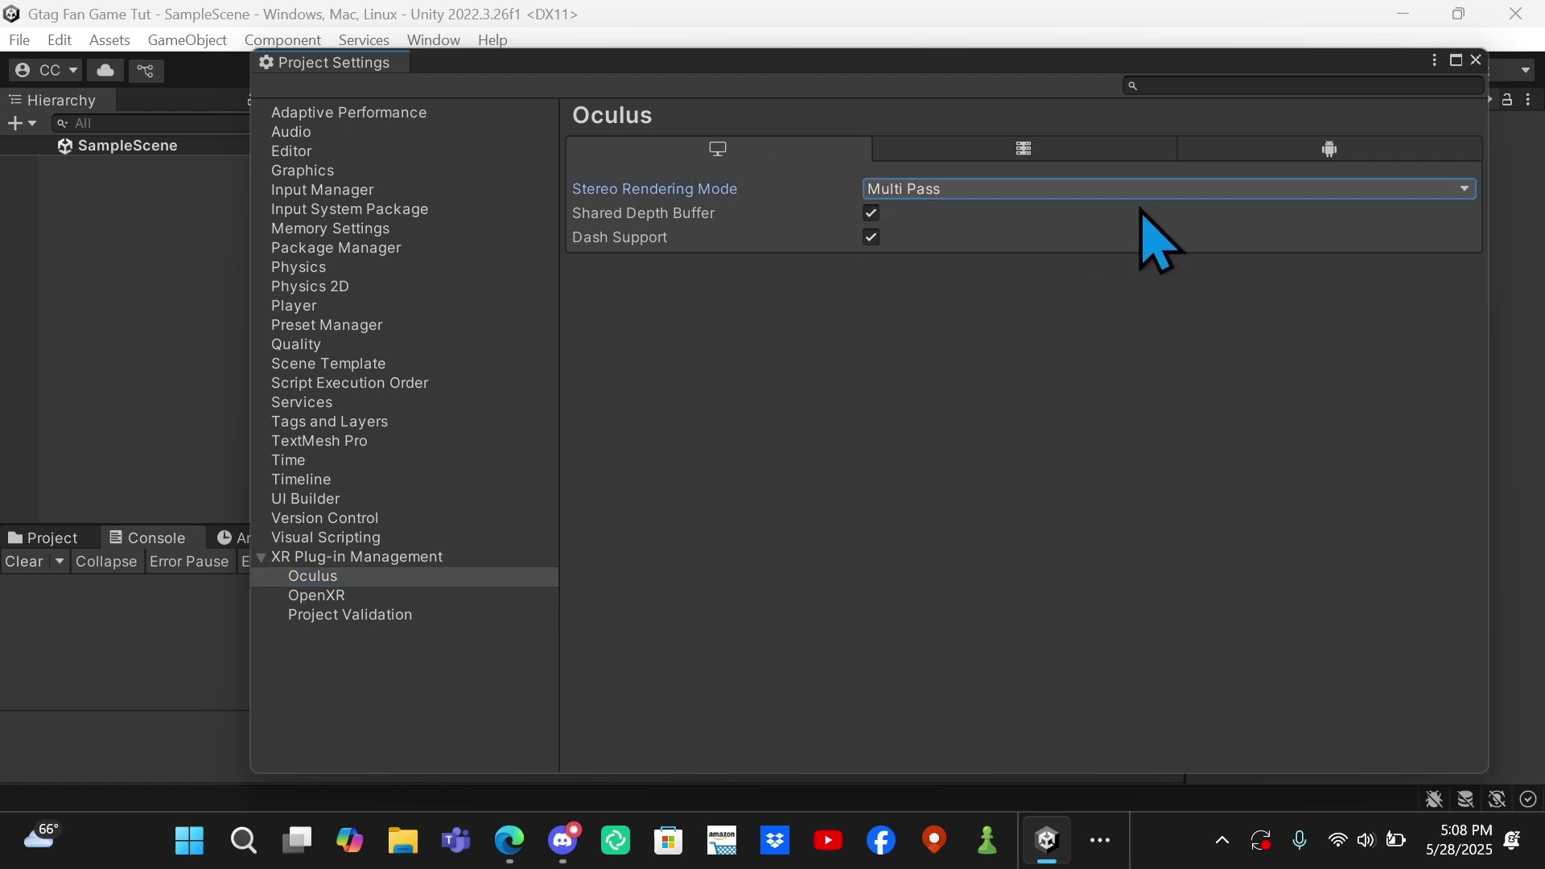
{"action": "left_click", "coordinate": [1275, 157]}
{"action": "left_click", "coordinate": [1014, 191]}
{"action": "left_click", "coordinate": [992, 218]}
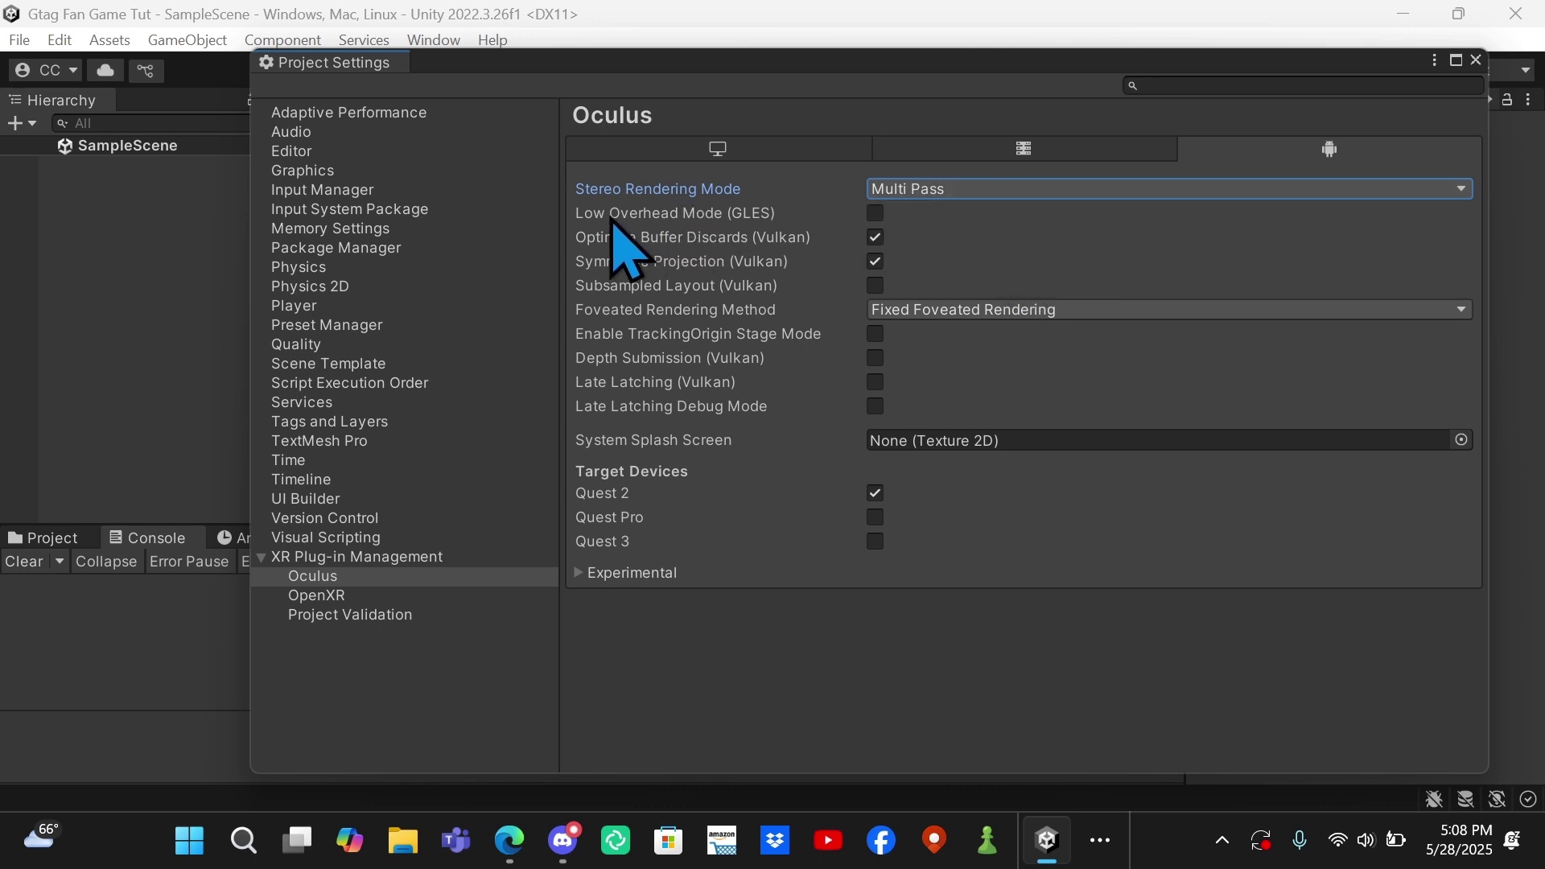
{"action": "left_click", "coordinate": [875, 213]}
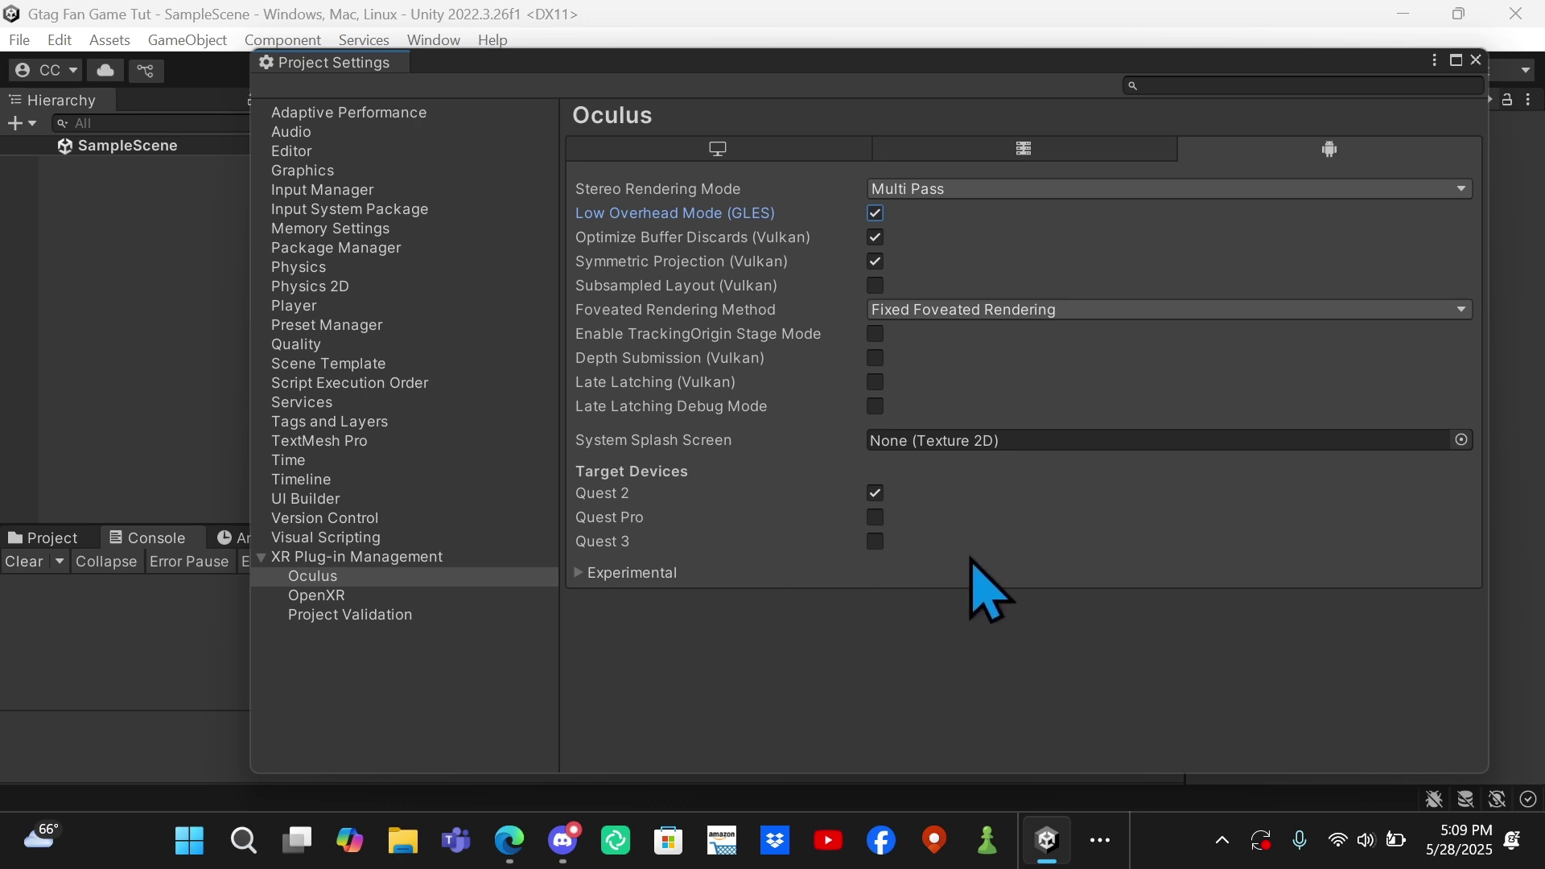
Add the Oculus Touch Controller Profile to Android OpenXR's enabled interaction profiles
{"action": "left_click", "coordinate": [344, 597]}
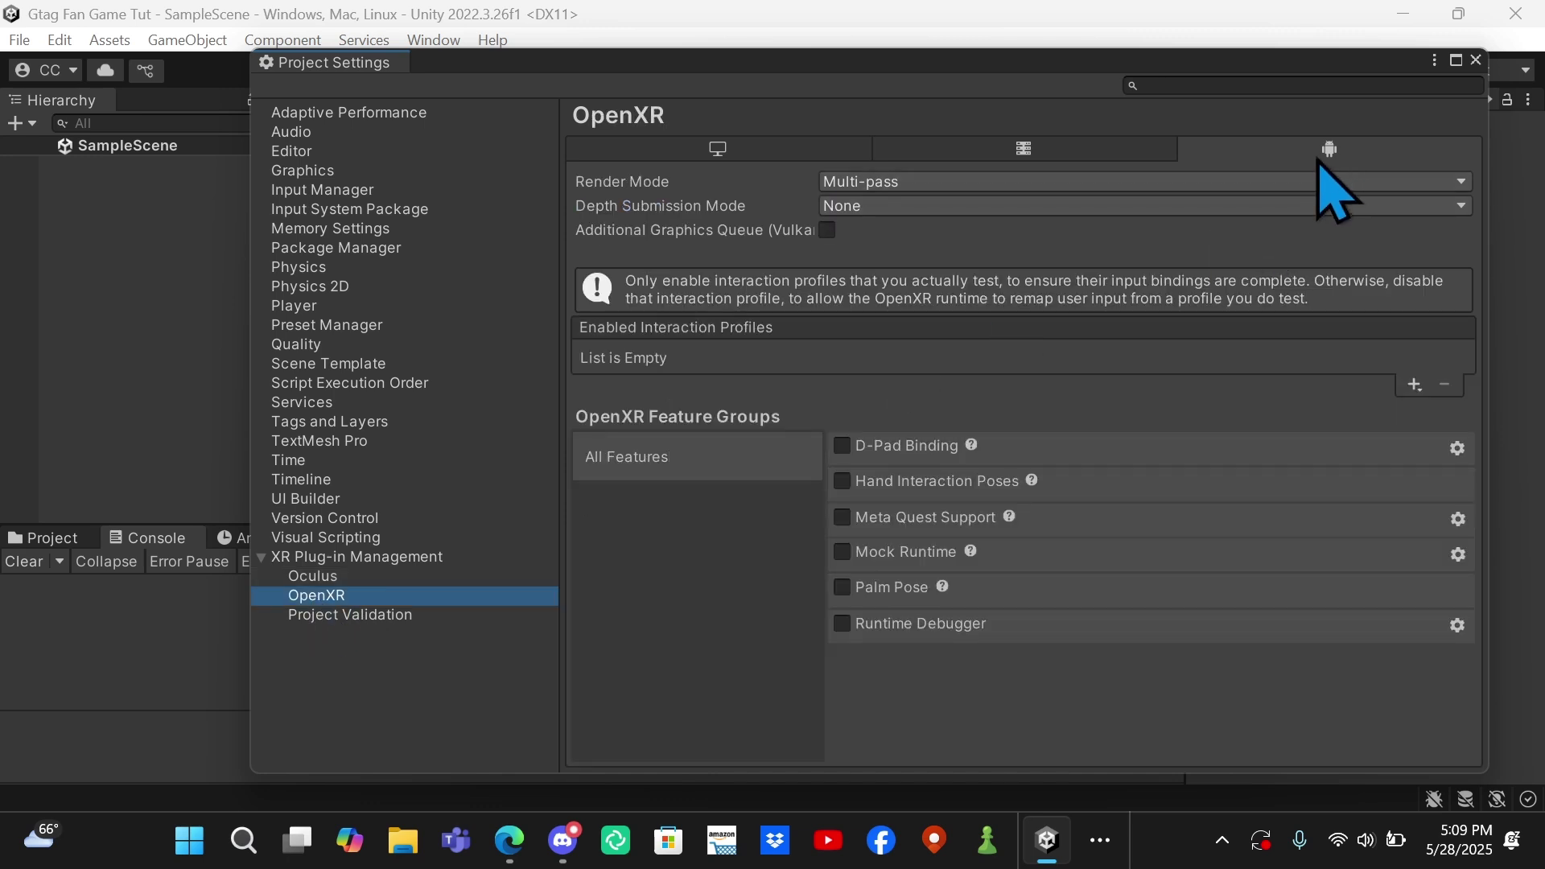
{"action": "left_click", "coordinate": [1414, 385]}
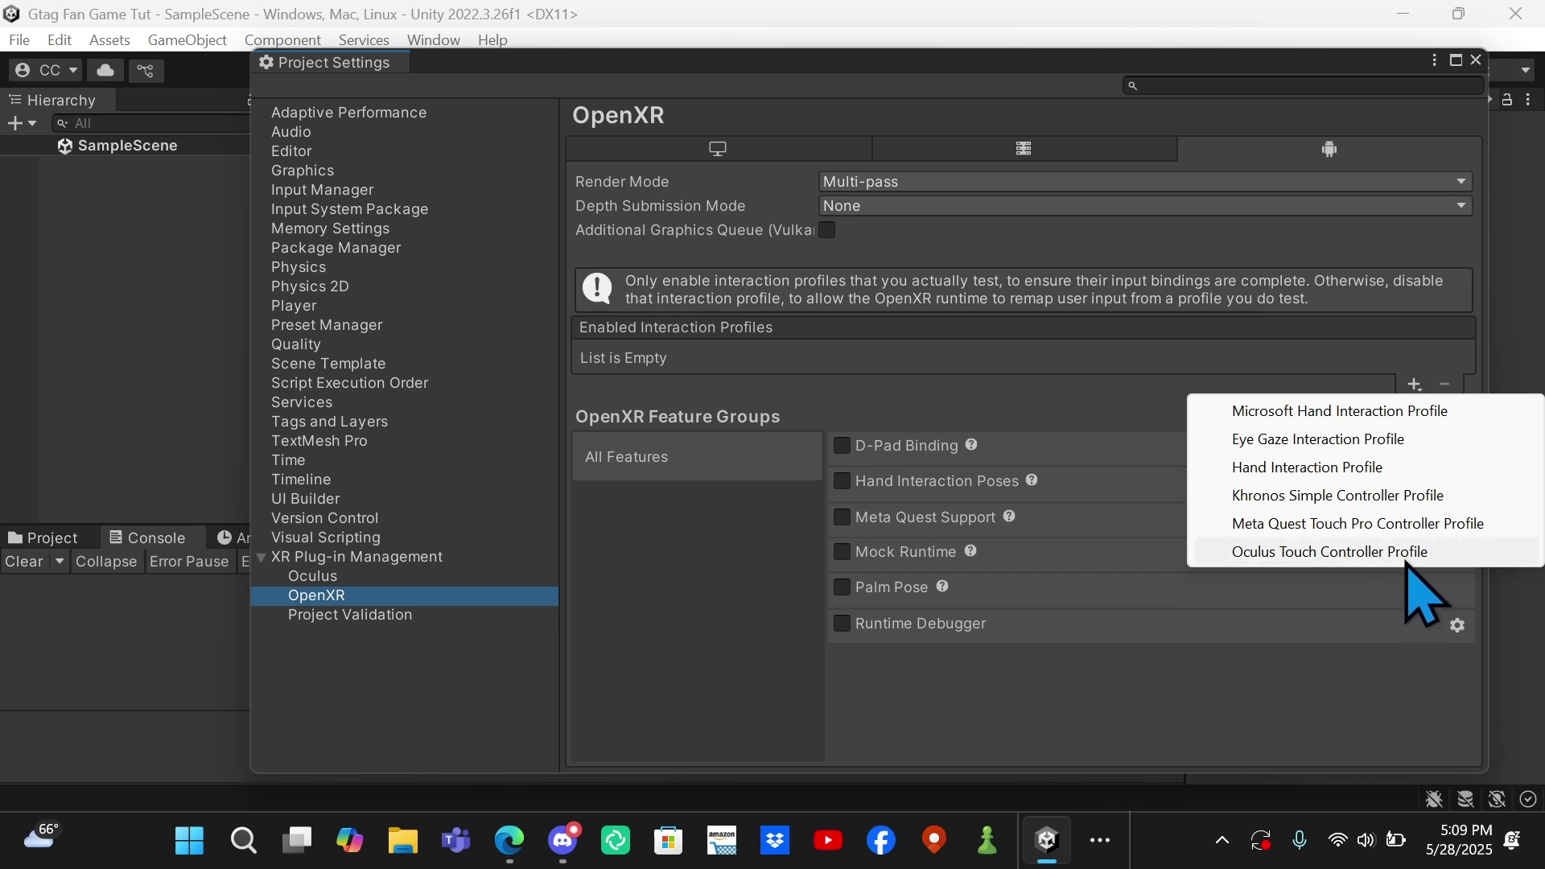
{"action": "left_click", "coordinate": [1336, 552]}
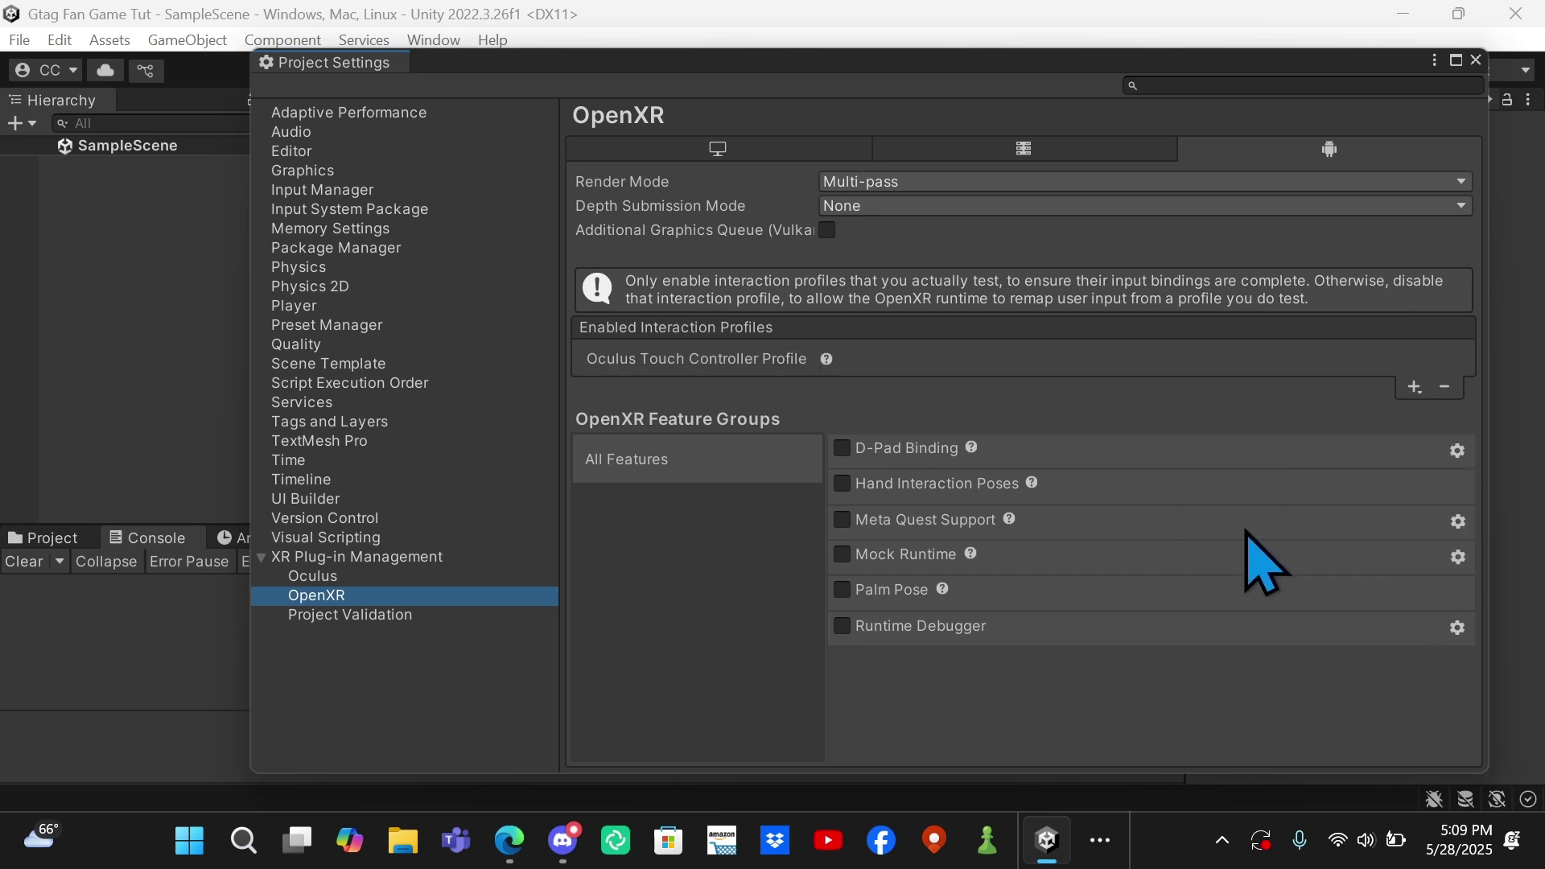
Close Project Settings and pick an entry from the File menu
{"action": "left_click", "coordinate": [1476, 60]}
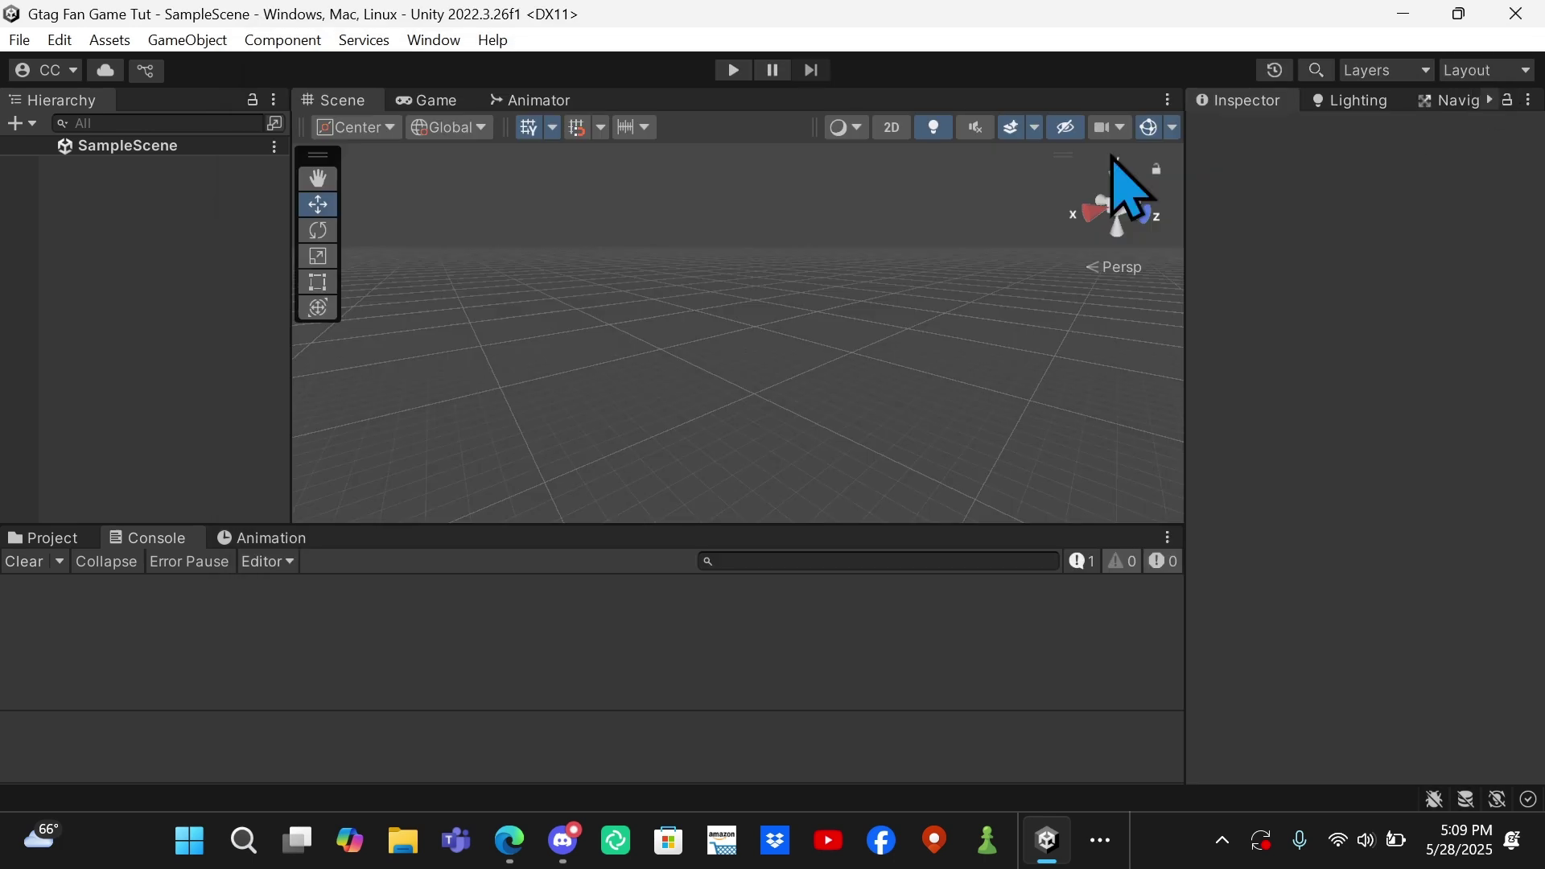
{"action": "left_click", "coordinate": [24, 41]}
{"action": "left_click", "coordinate": [161, 189]}
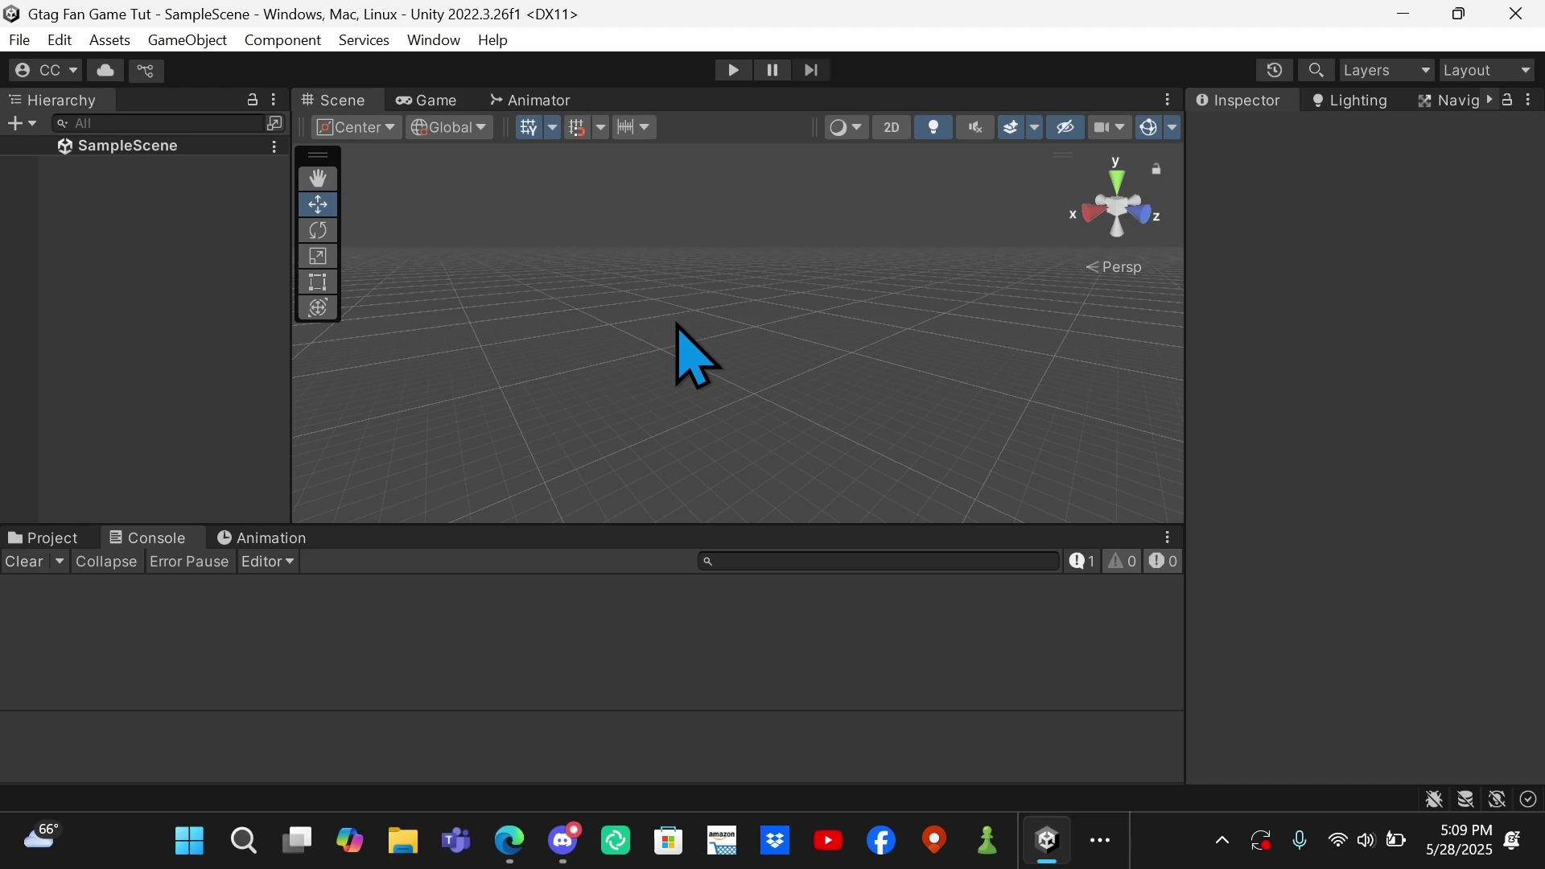
Install com.unity.xr.interaction.toolkit through Package Manager's Add package from git URL option
{"action": "left_click", "coordinate": [434, 42]}
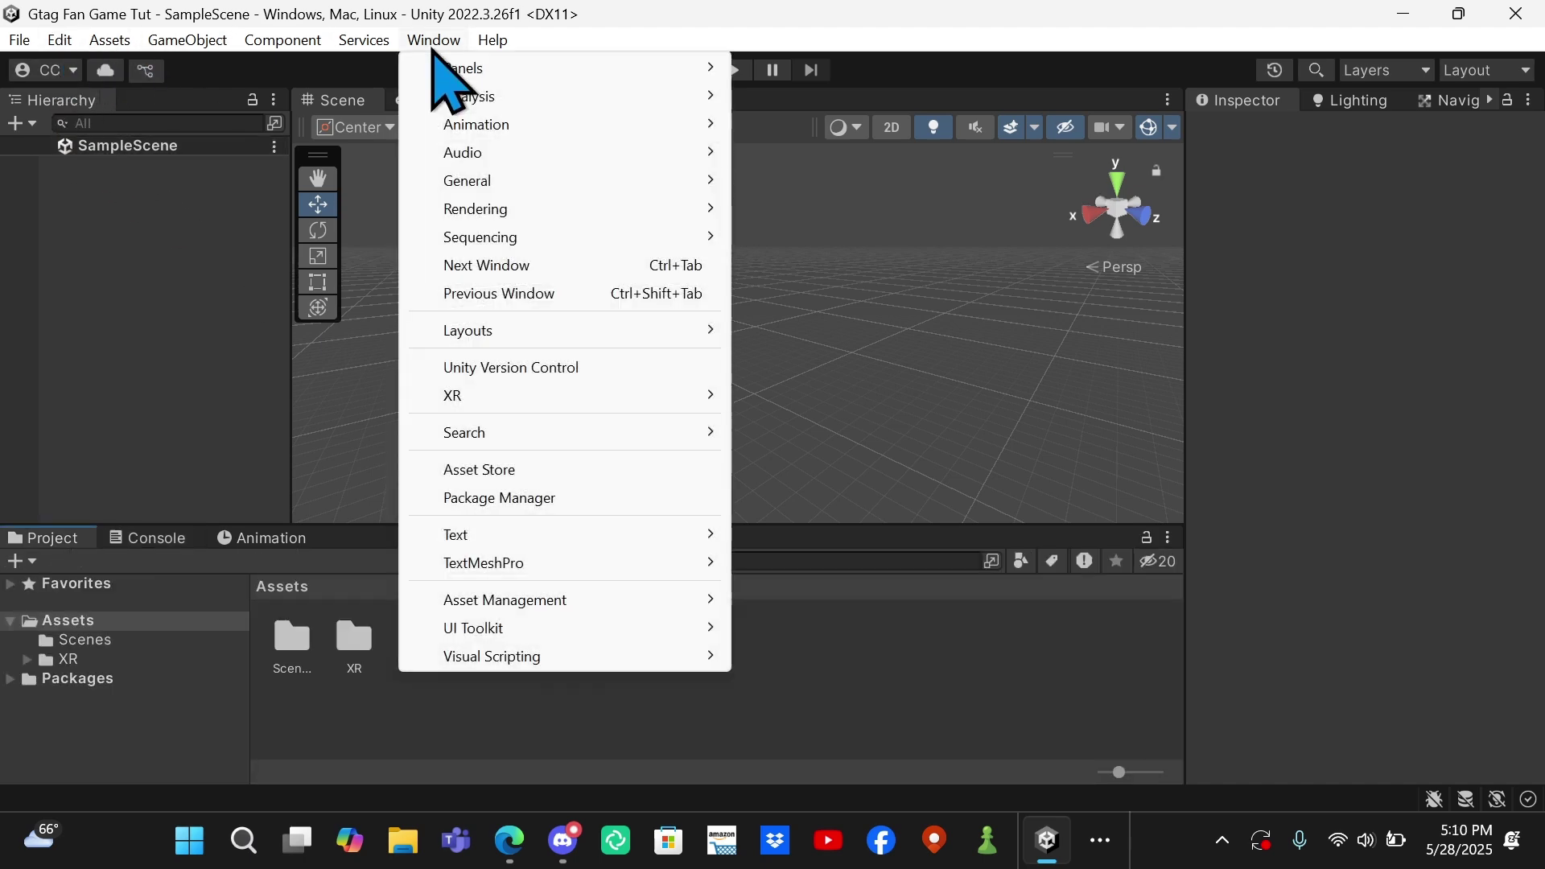
{"action": "left_click", "coordinate": [527, 501]}
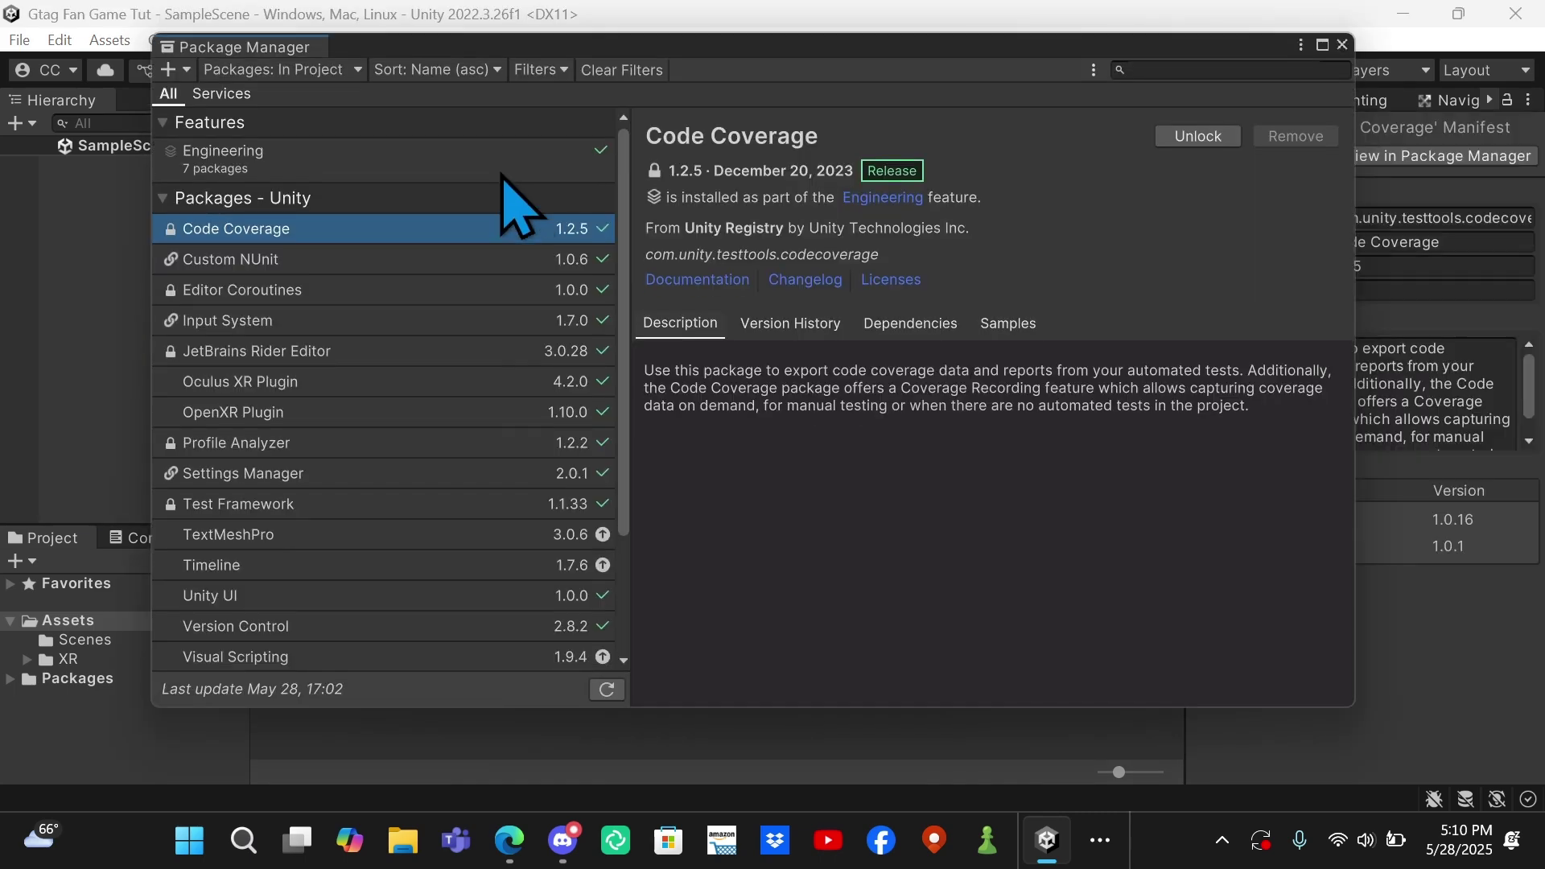
{"action": "left_click", "coordinate": [169, 70]}
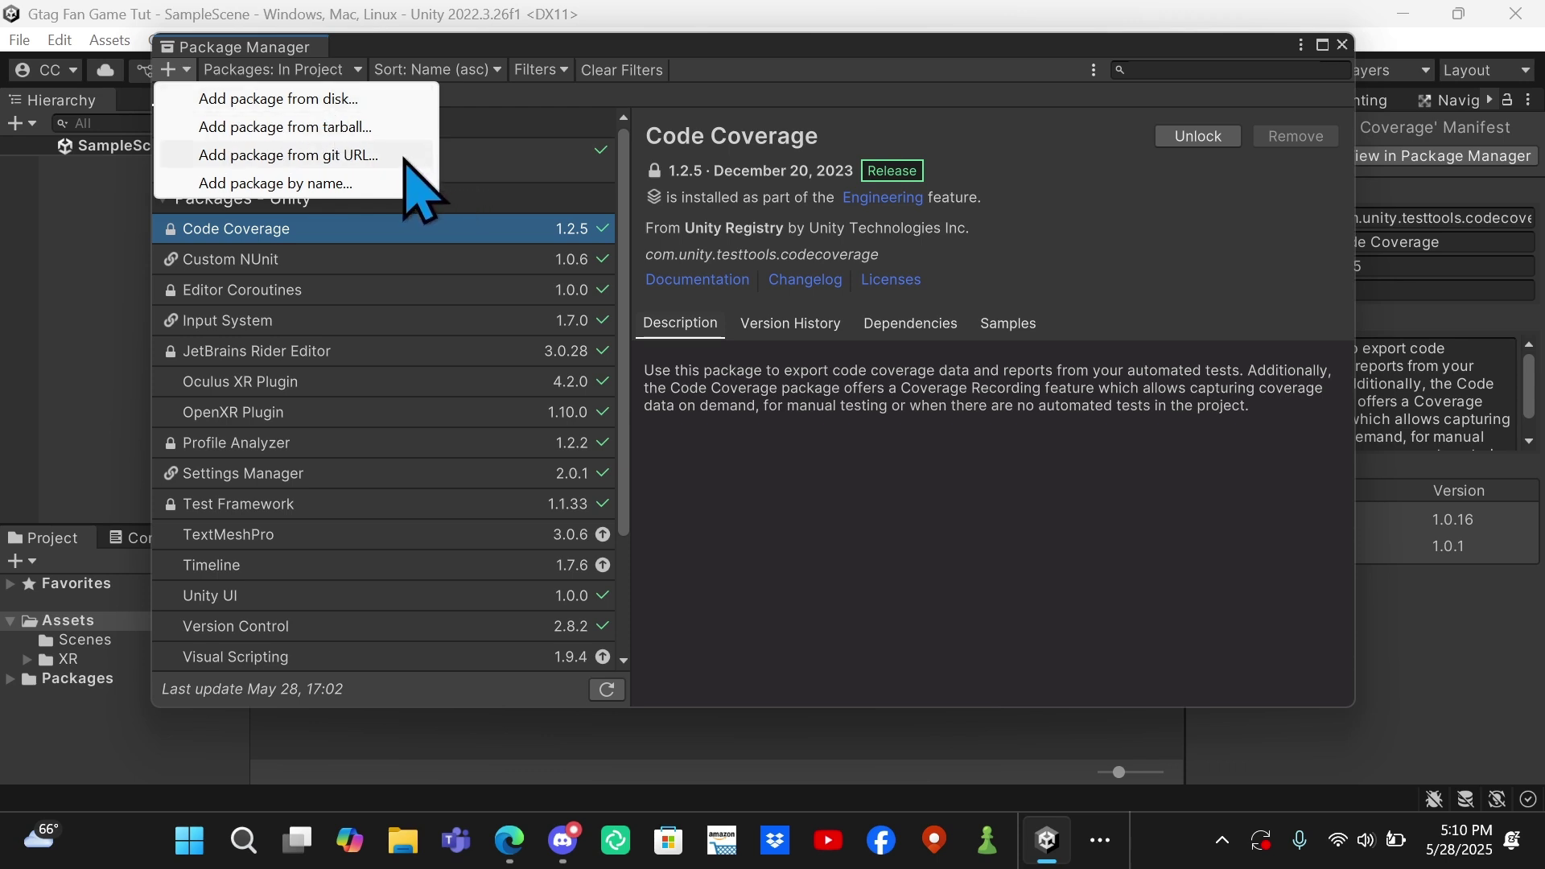
{"action": "left_click", "coordinate": [378, 155]}
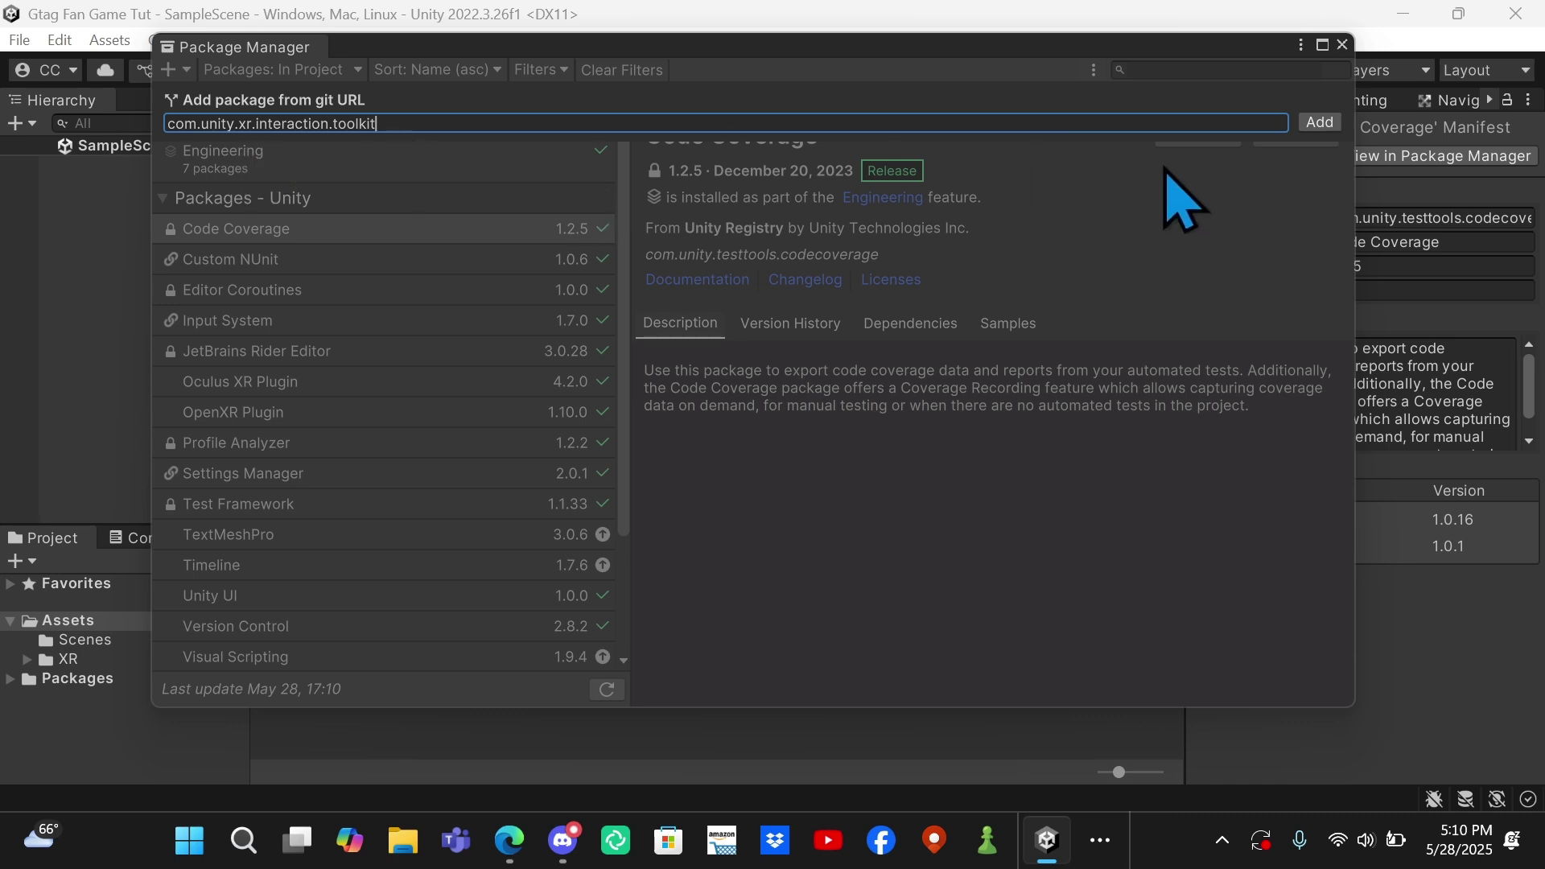
{"action": "left_click", "coordinate": [1320, 122]}
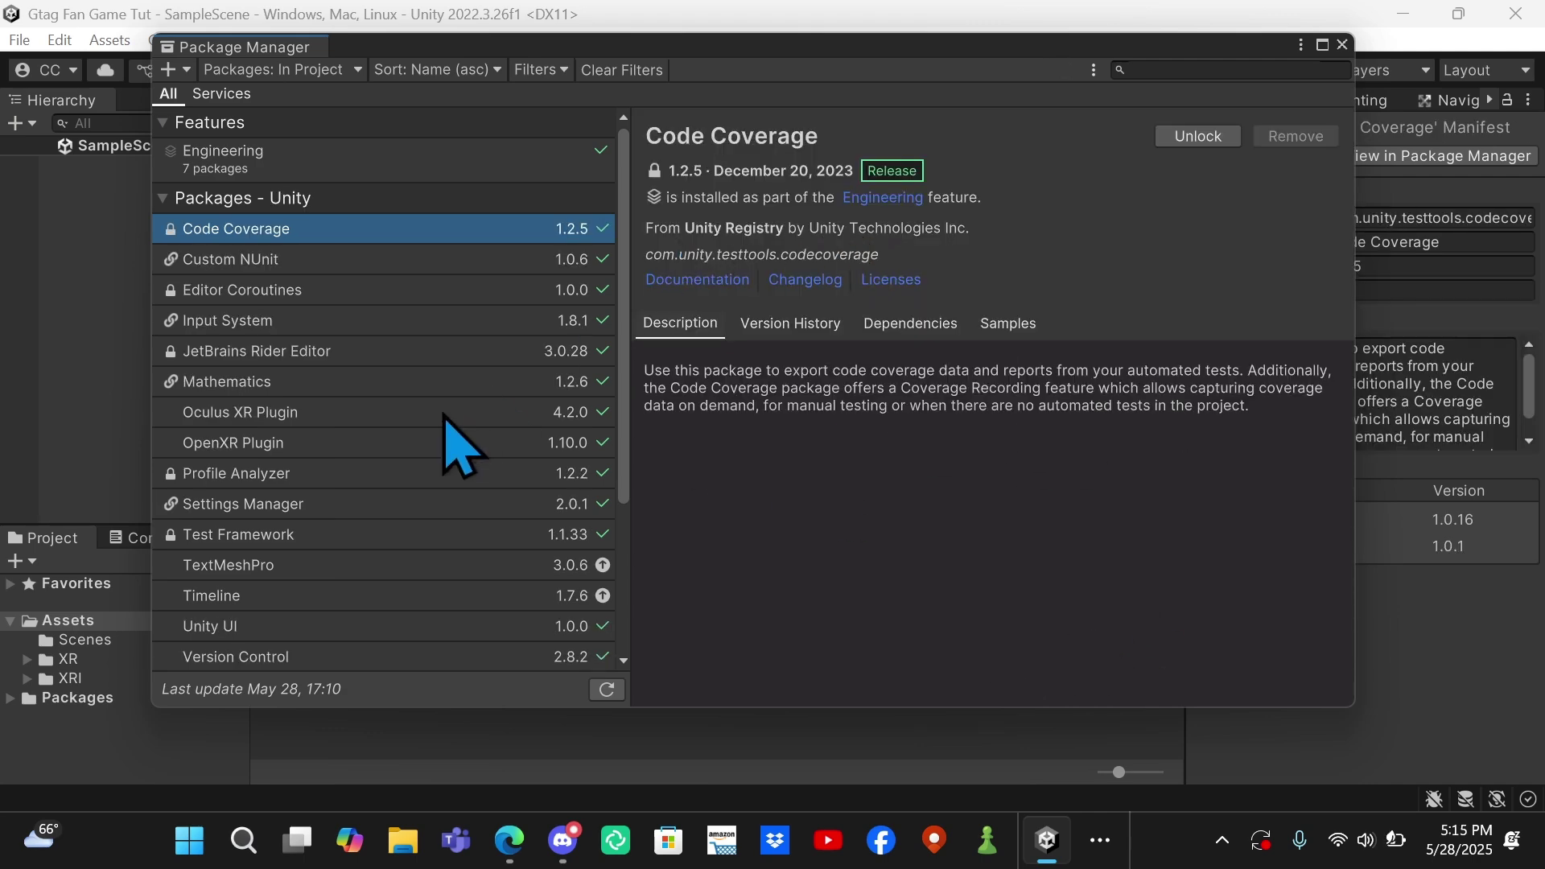
Import the Starter Assets sample from the XR Interaction Toolkit 3.1.2 Samples list
{"action": "scroll", "coordinate": [445, 414], "scroll_direction": "down", "scroll_amount": 5}
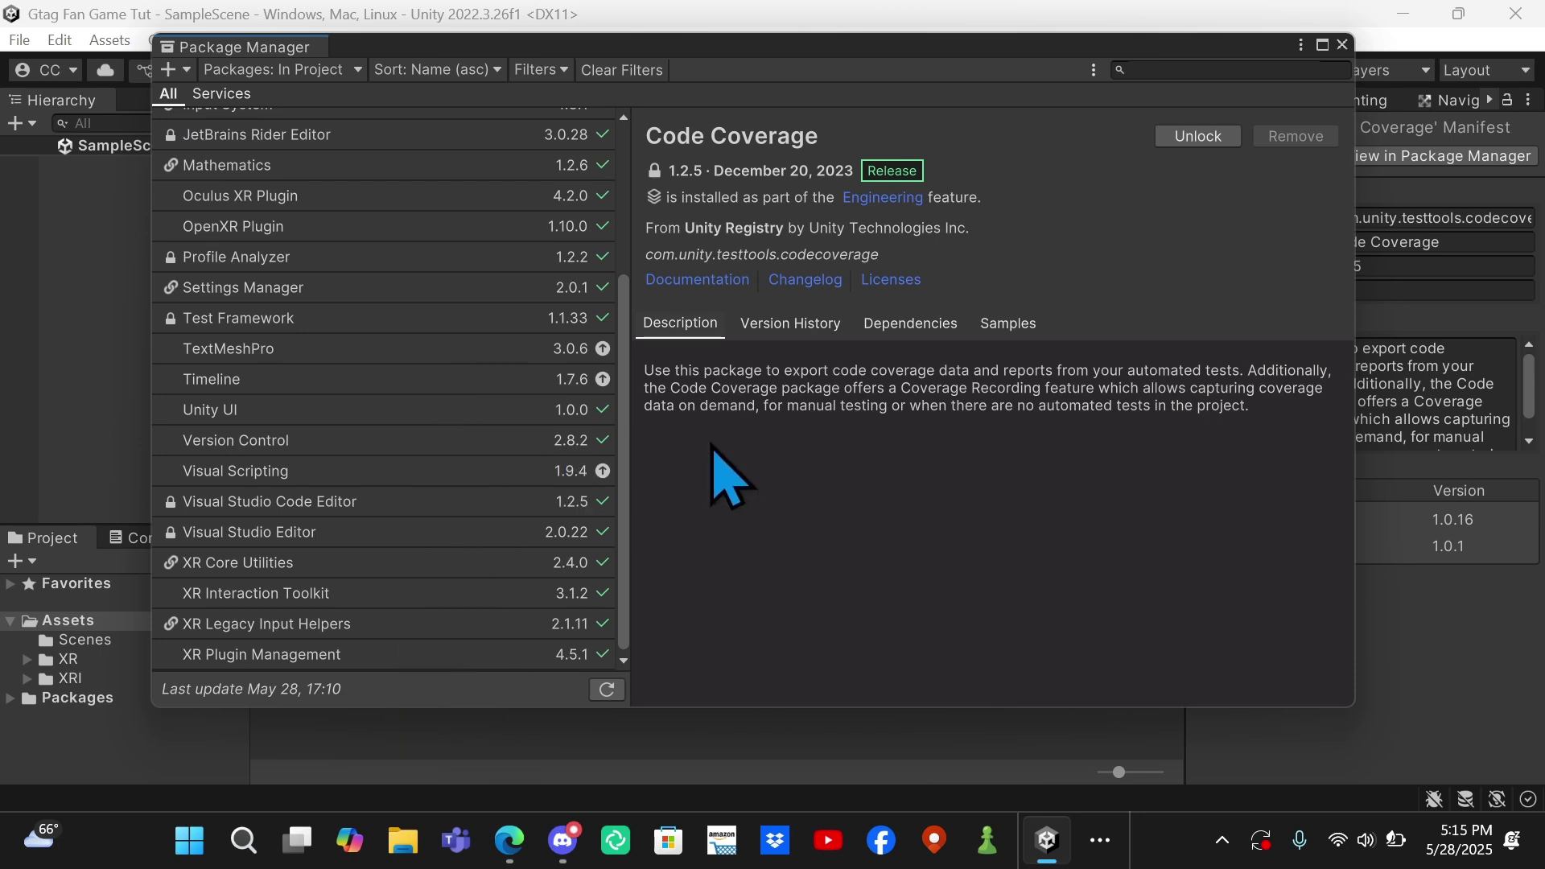
{"action": "left_click", "coordinate": [256, 596]}
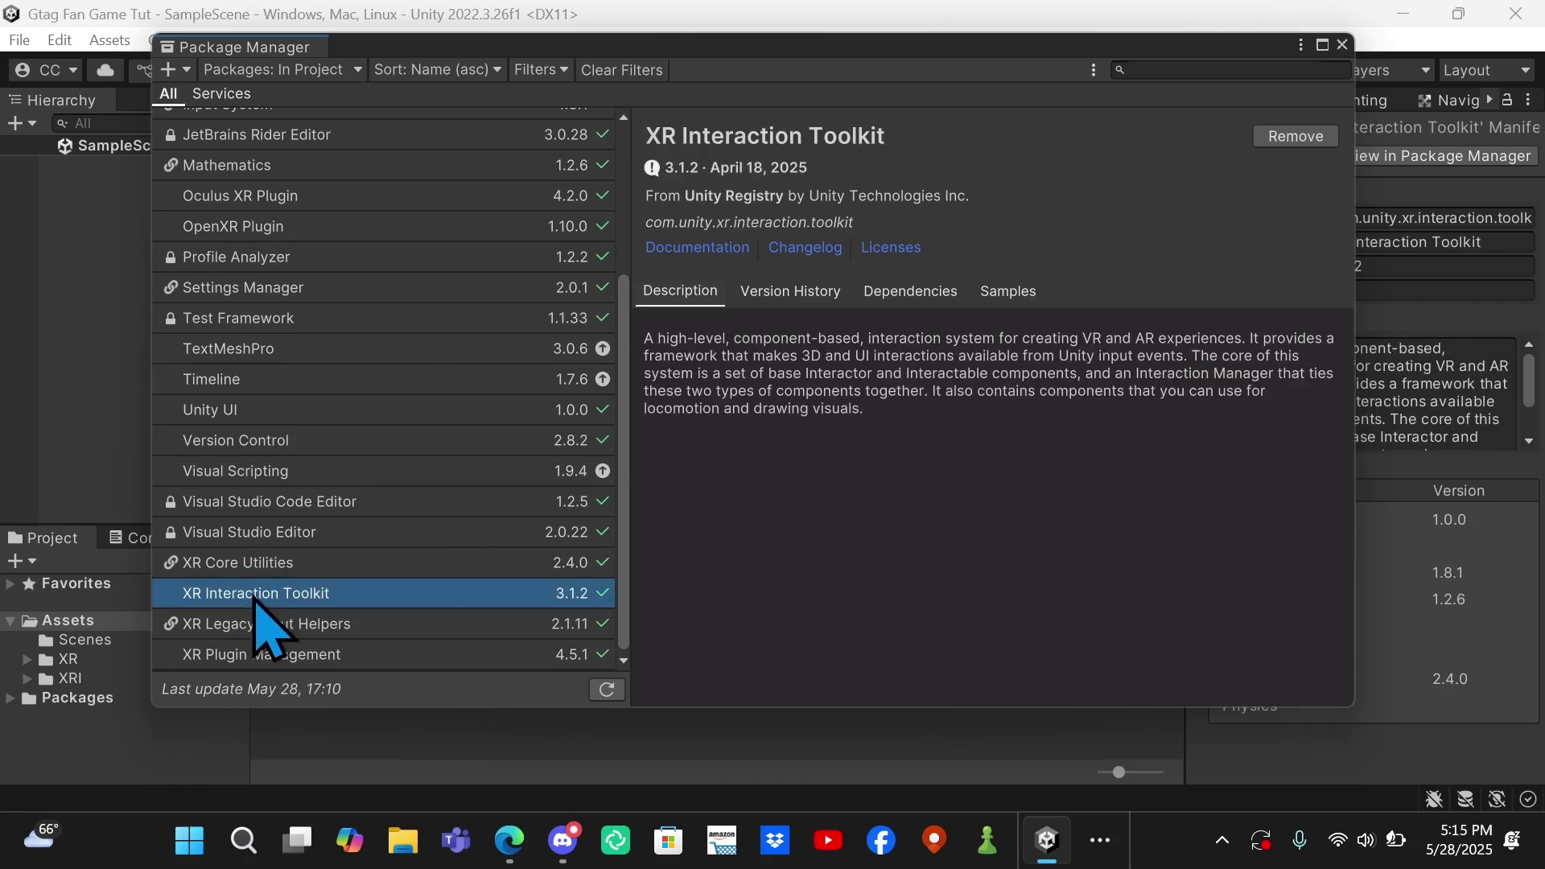
{"action": "left_click", "coordinate": [997, 299]}
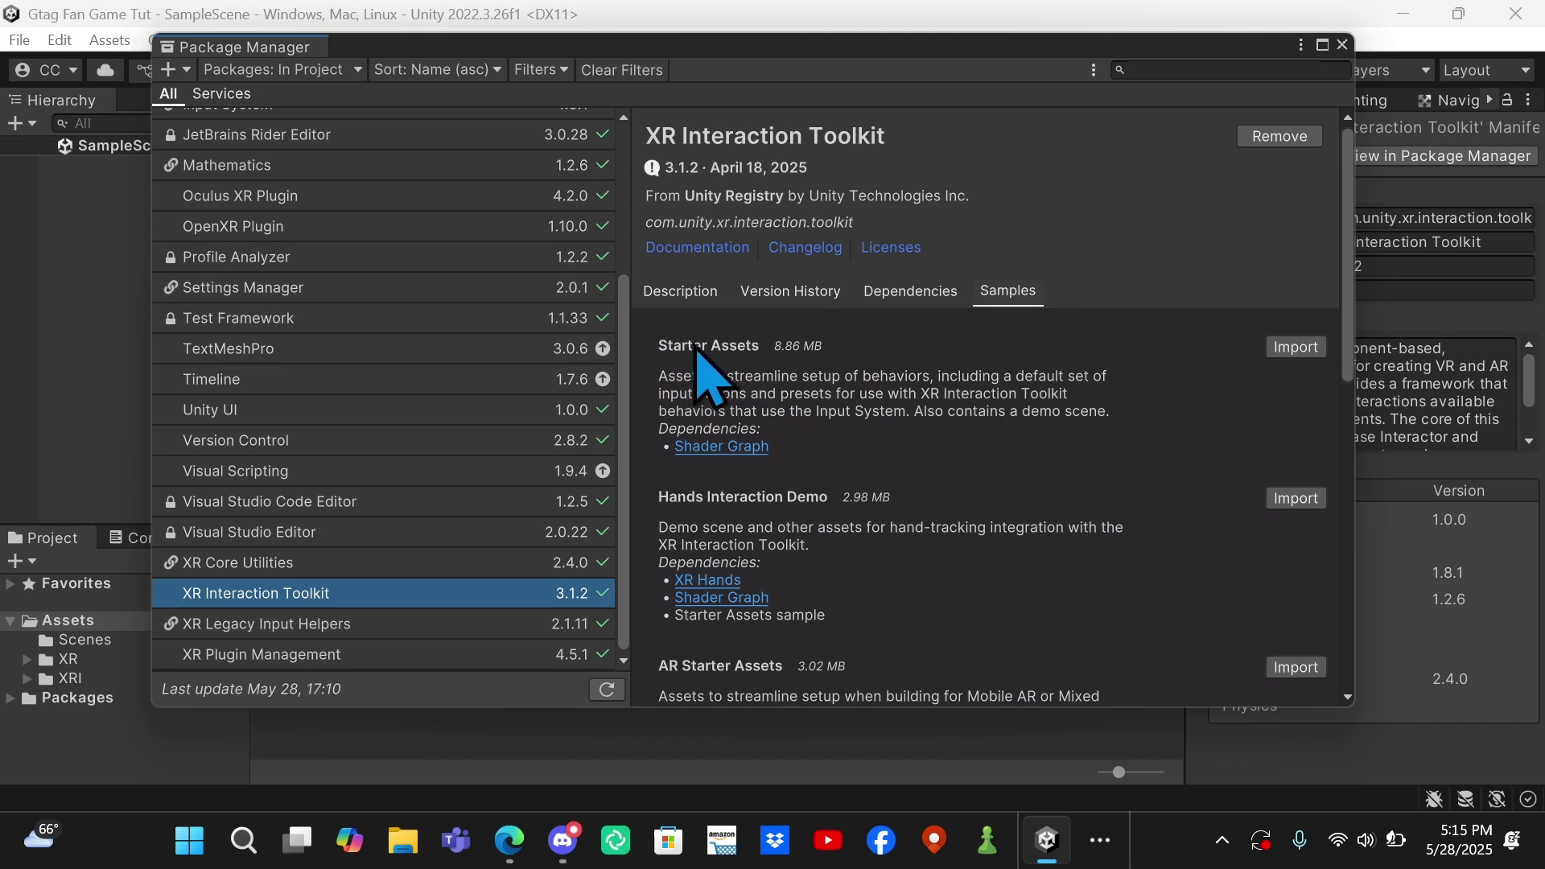
{"action": "left_click", "coordinate": [1296, 348]}
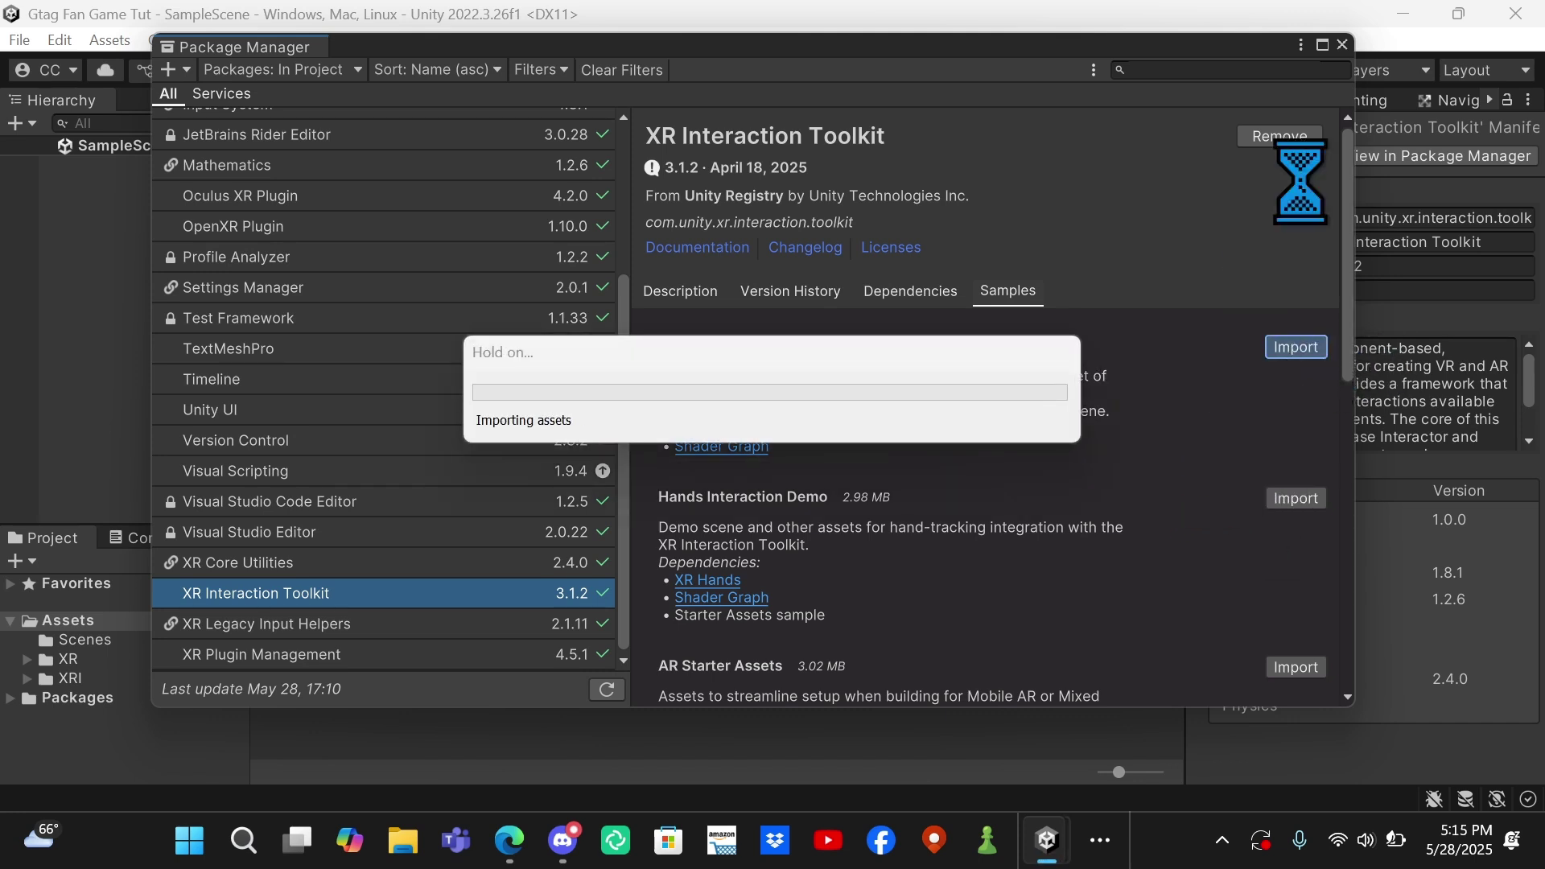
Close Package Manager, Fix All project validation issues, and close Project Settings
{"action": "left_click", "coordinate": [1341, 45]}
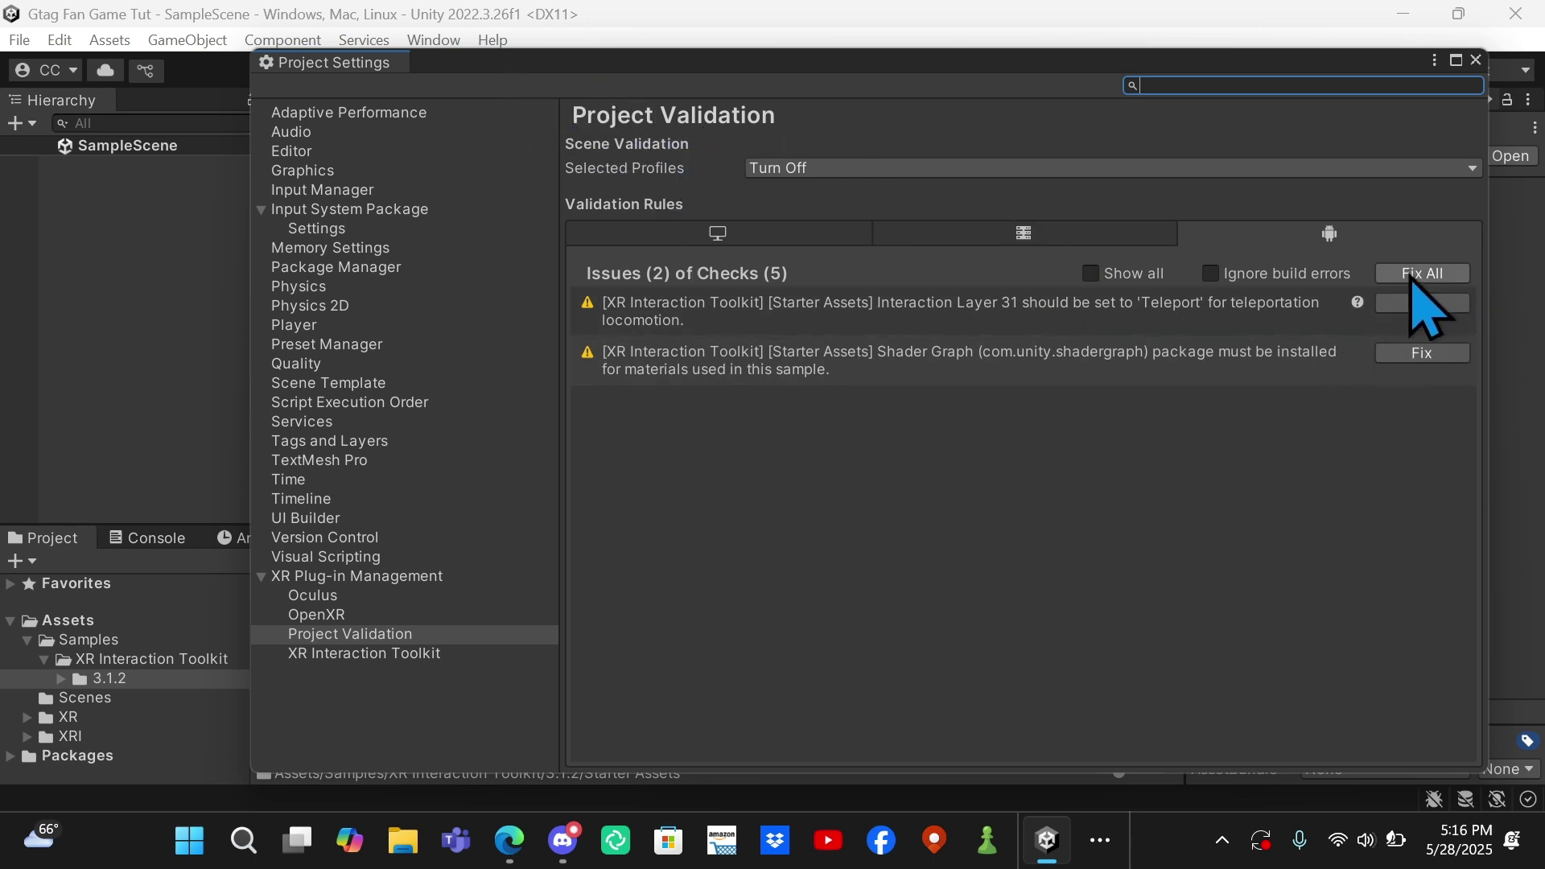
{"action": "left_click", "coordinate": [1409, 276]}
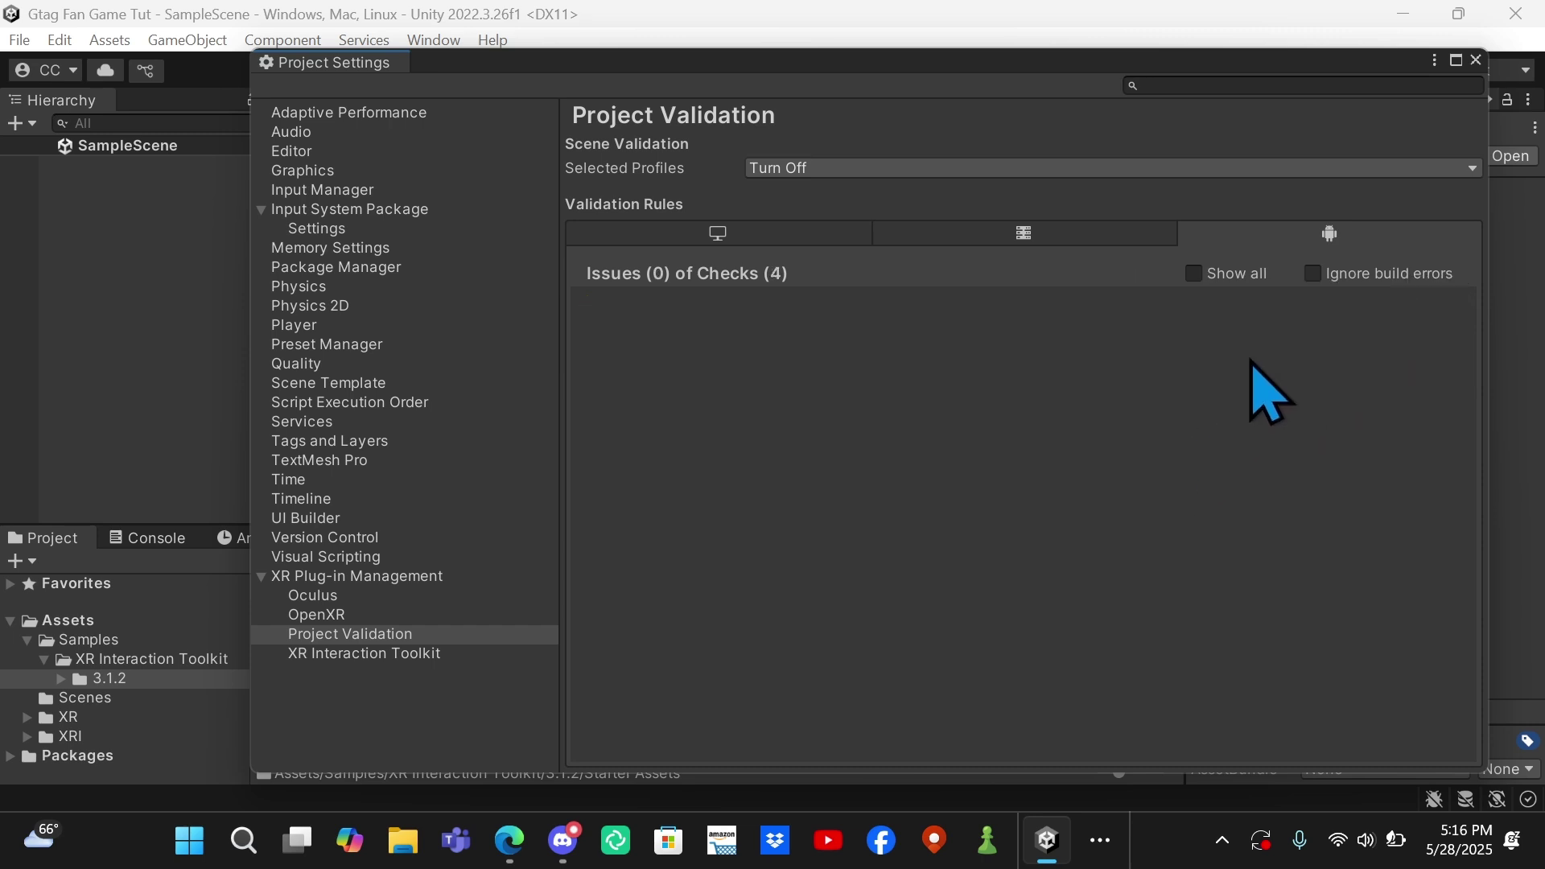
{"action": "left_click", "coordinate": [1479, 62]}
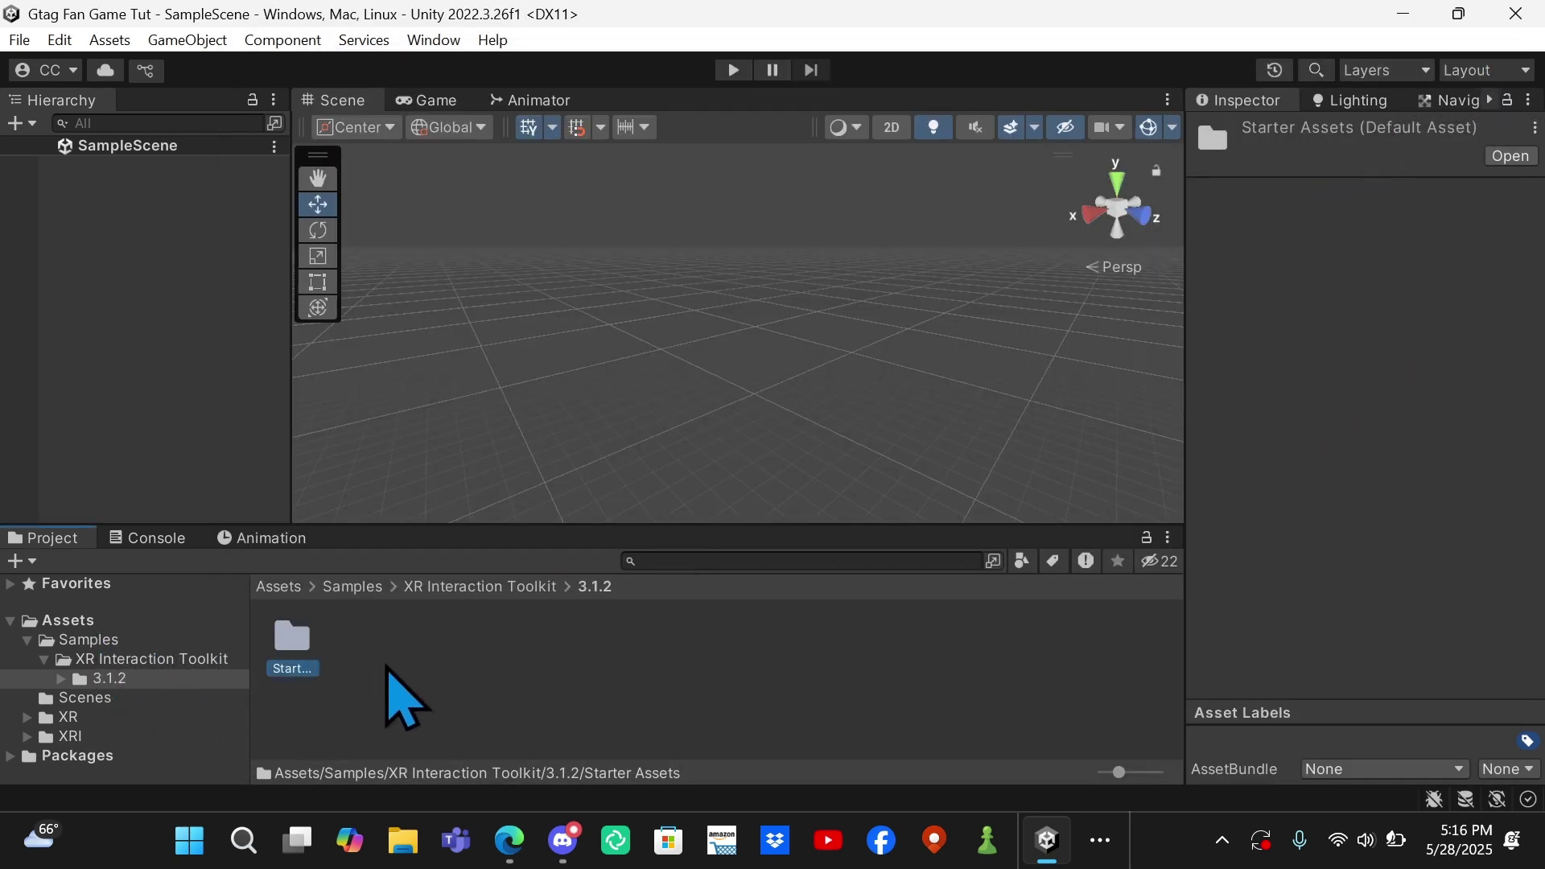
Browse Samples > XR Interaction Toolkit > 3.1.2 > Starter Assets > Presets and select XRI Default Continuous Move
{"action": "left_click", "coordinate": [133, 621]}
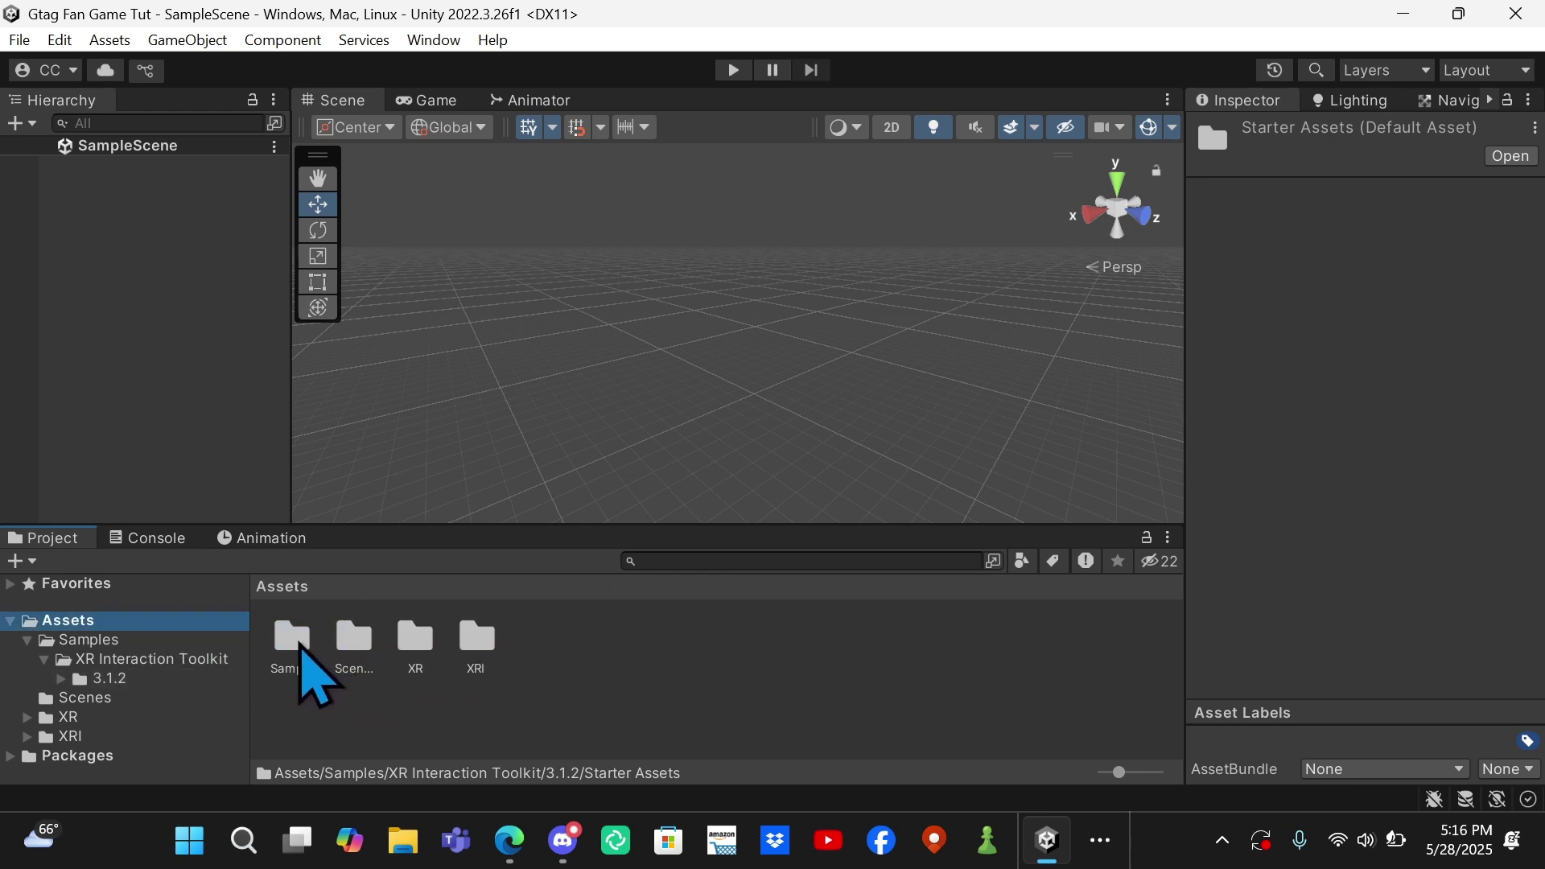
{"action": "double_click", "coordinate": [299, 647]}
{"action": "double_click", "coordinate": [301, 646]}
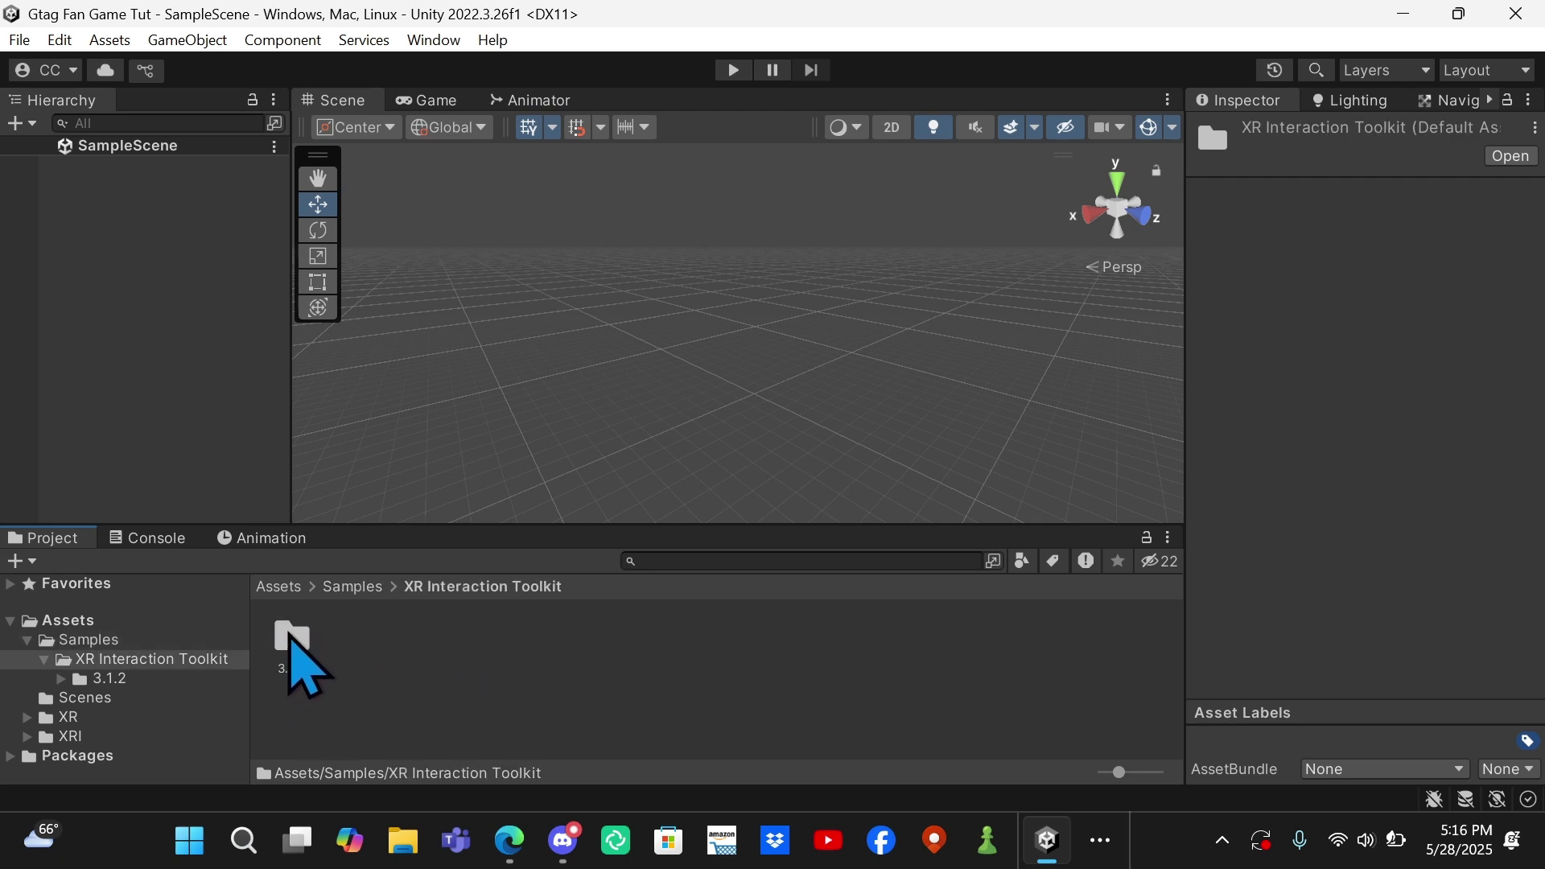
{"action": "double_click", "coordinate": [290, 640]}
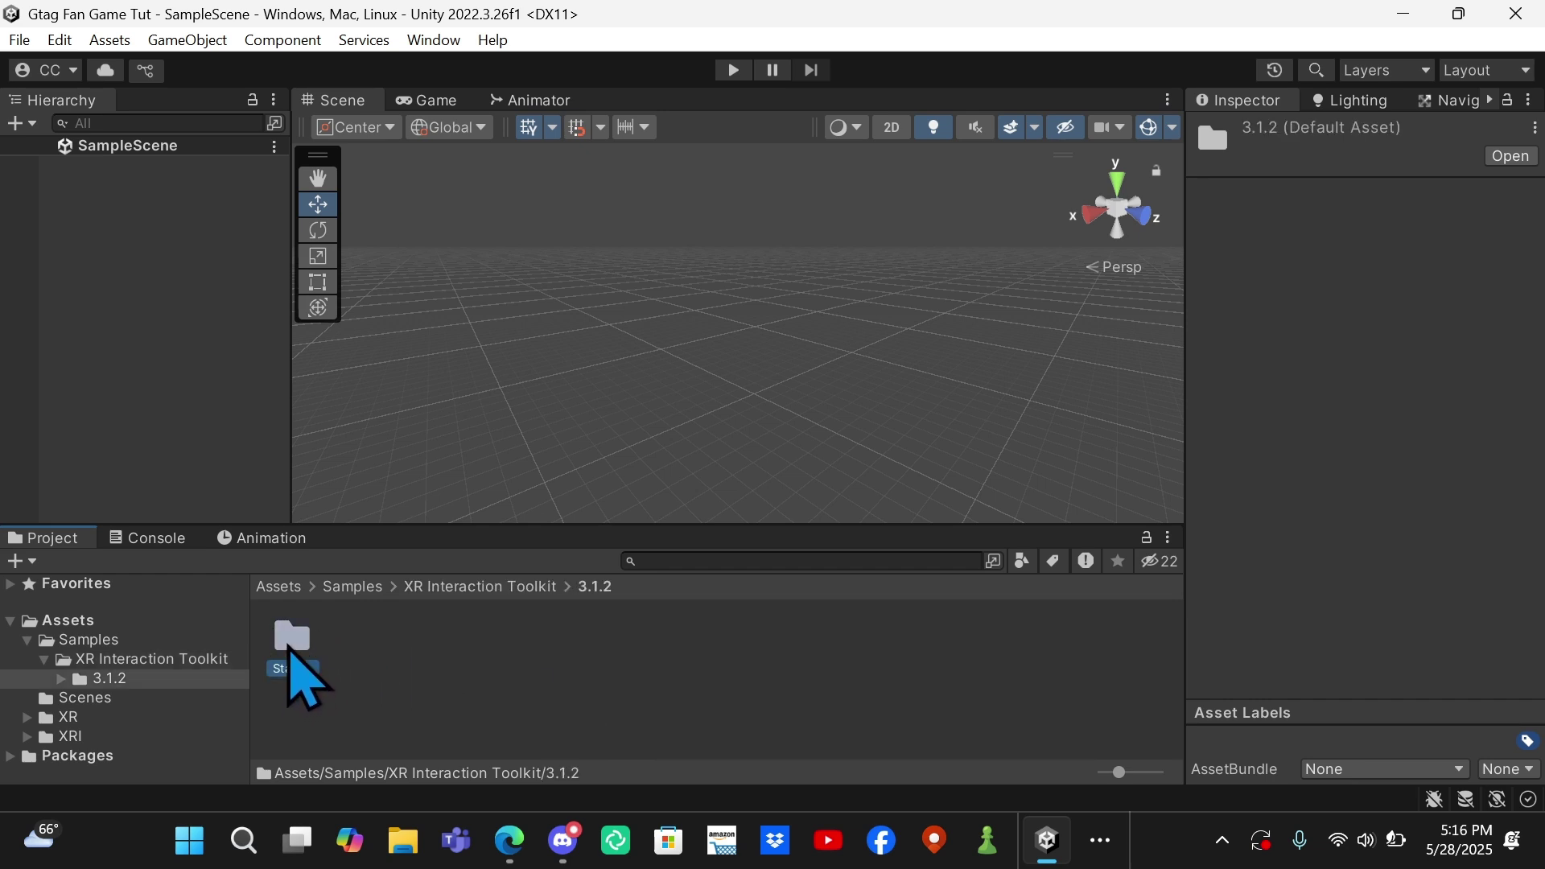
{"action": "double_click", "coordinate": [288, 673]}
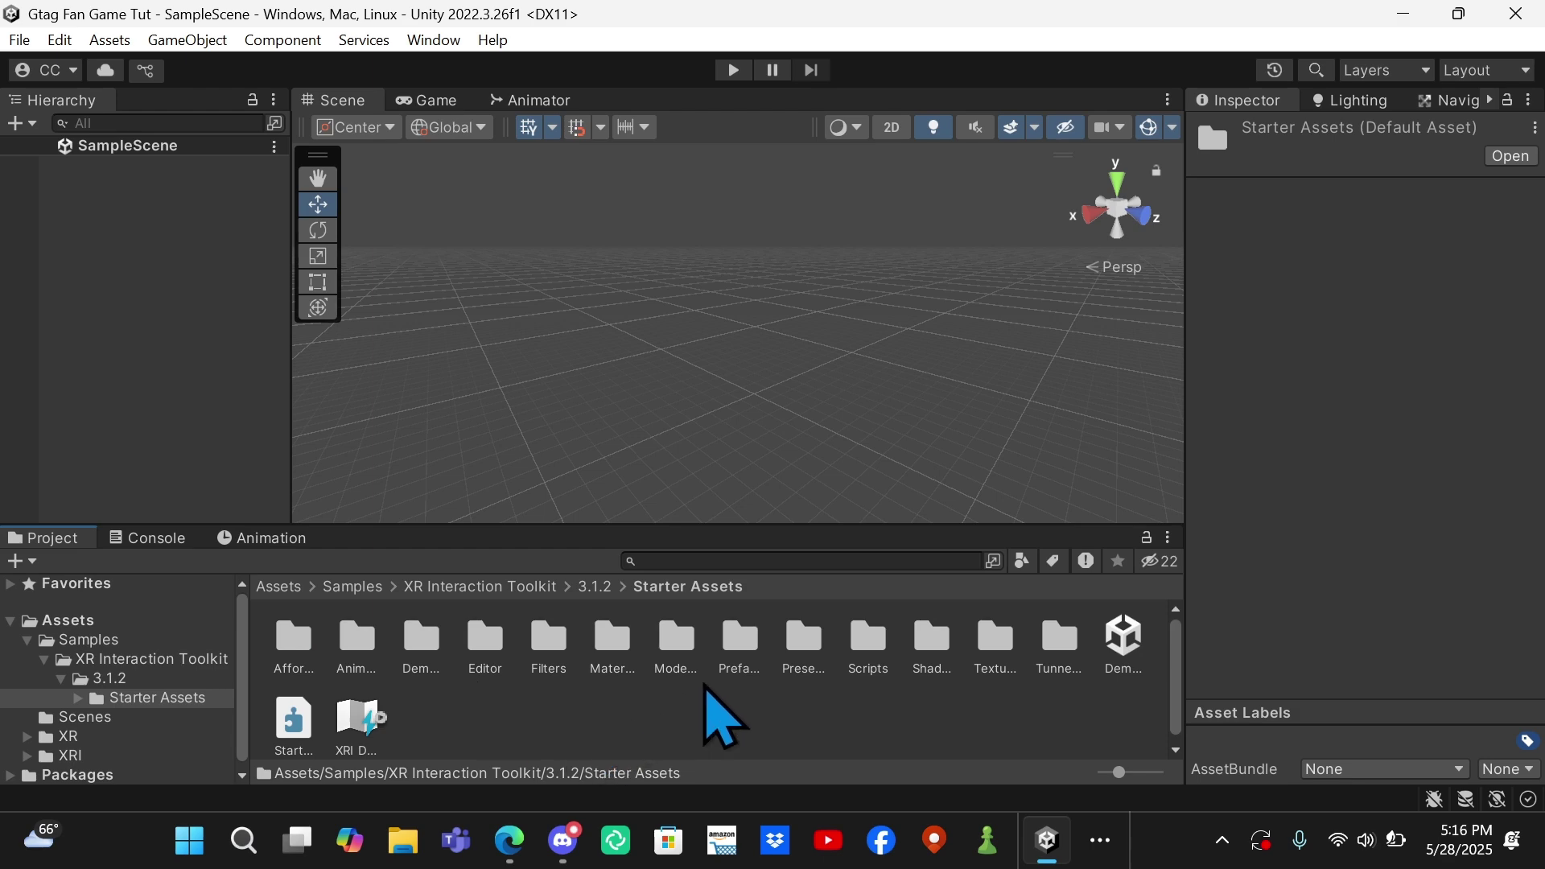
{"action": "left_click", "coordinate": [740, 644]}
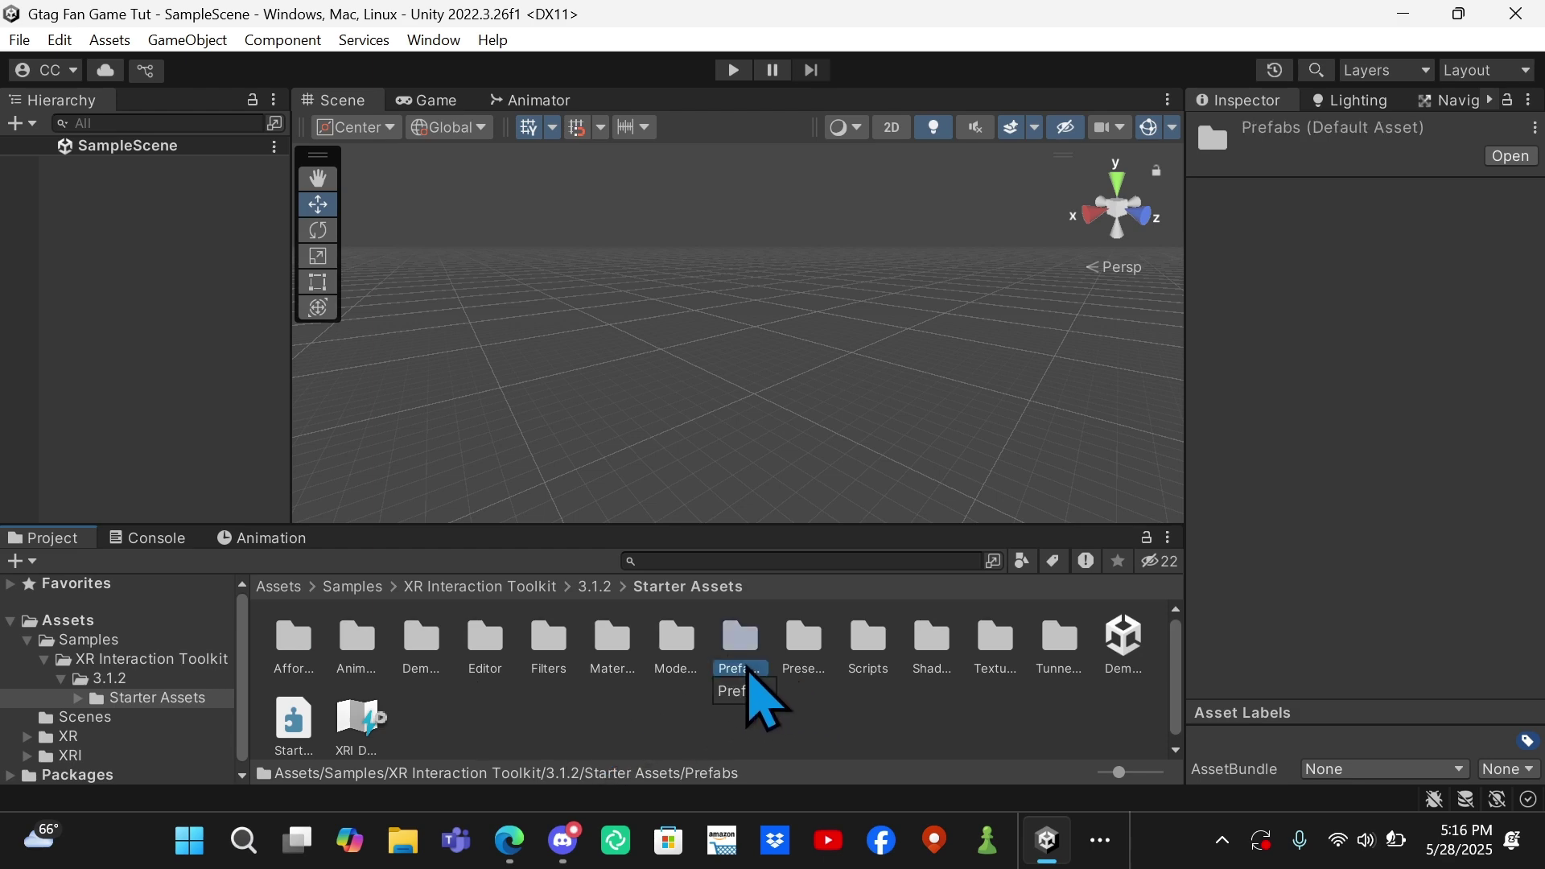
{"action": "double_click", "coordinate": [740, 643]}
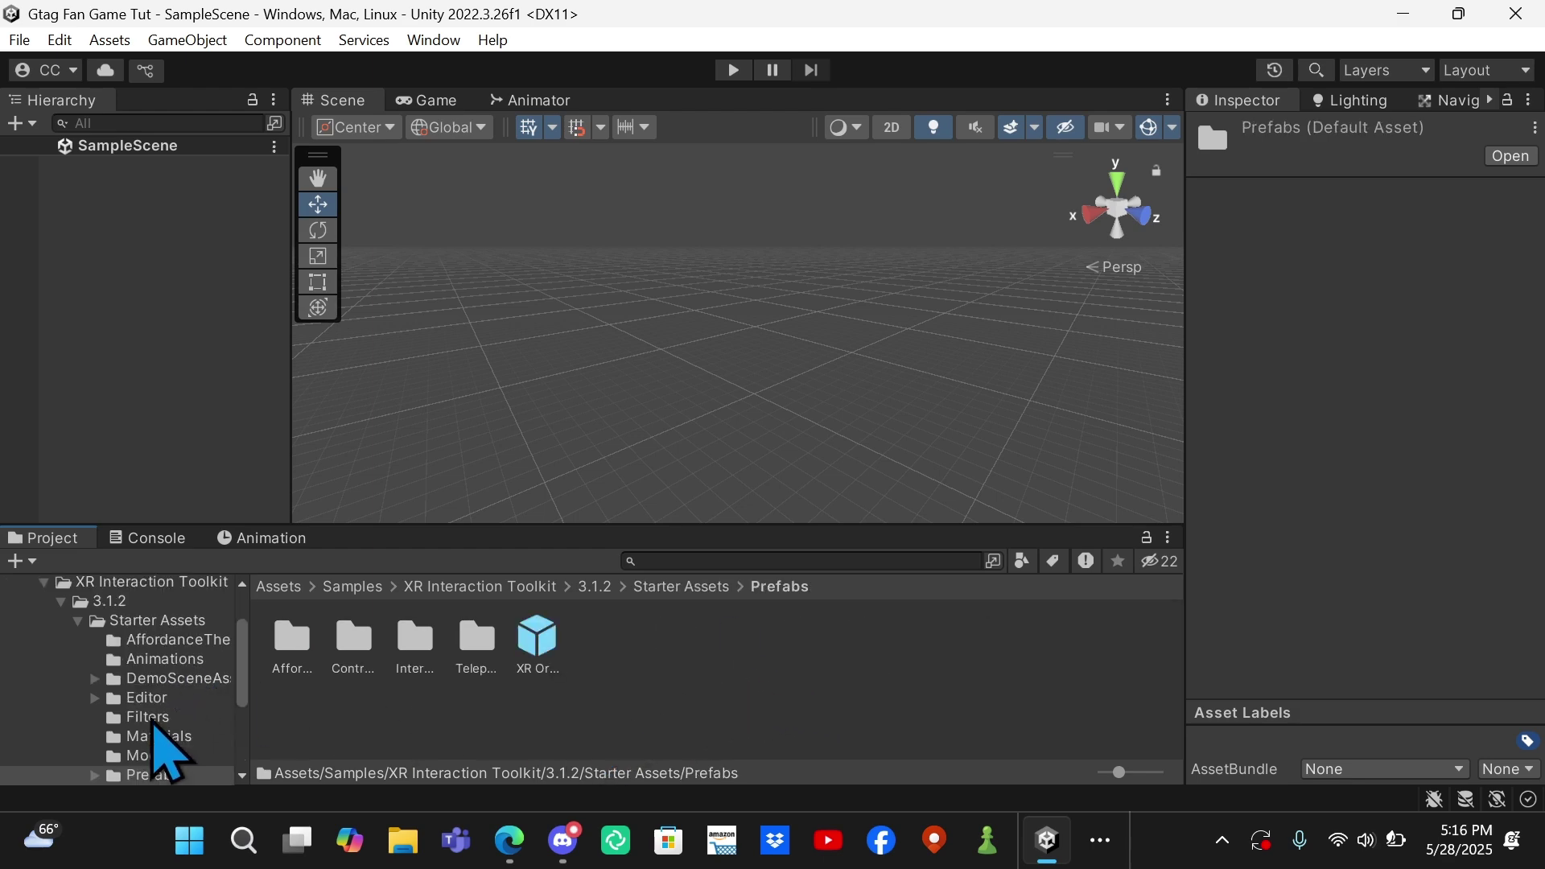
{"action": "scroll", "coordinate": [172, 772], "scroll_direction": "down", "scroll_amount": 2}
{"action": "left_click", "coordinate": [161, 698]}
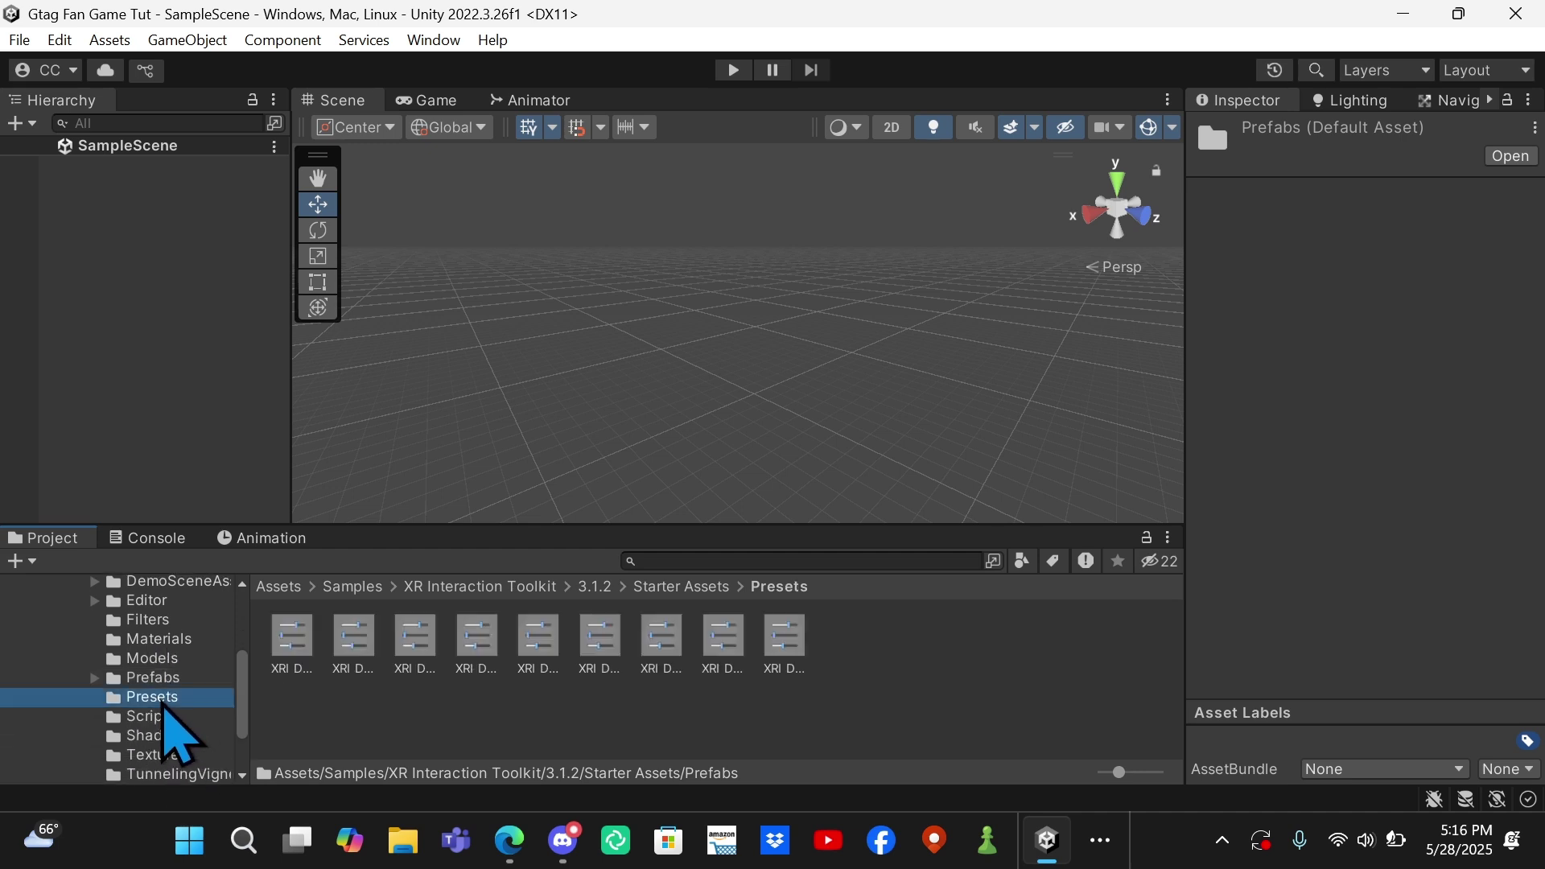
{"action": "scroll", "coordinate": [156, 736], "scroll_direction": "up", "scroll_amount": 1}
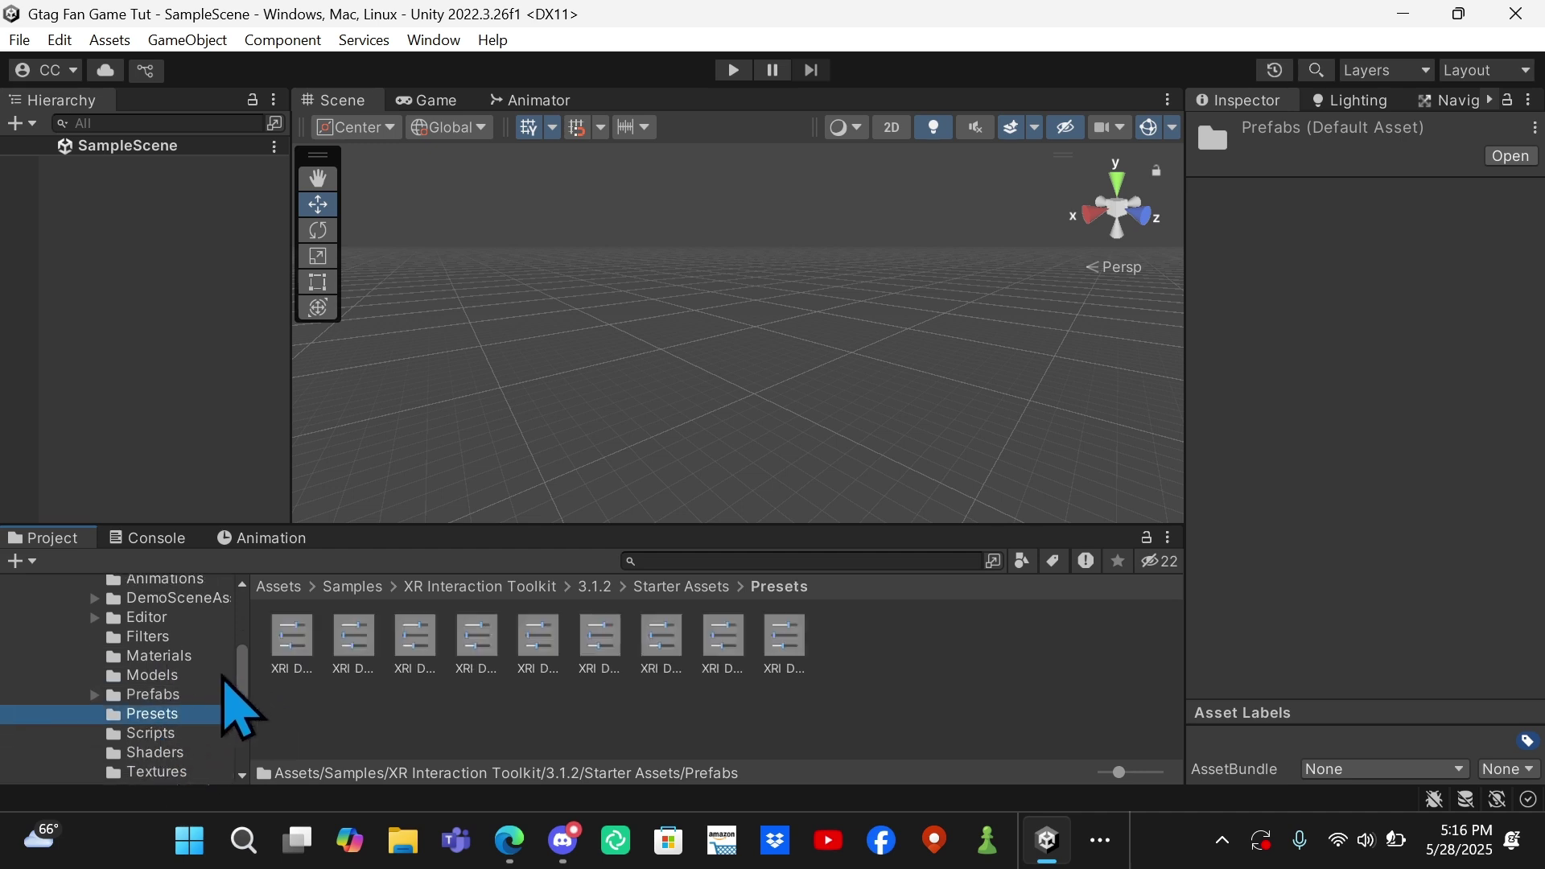
{"action": "left_click", "coordinate": [292, 643]}
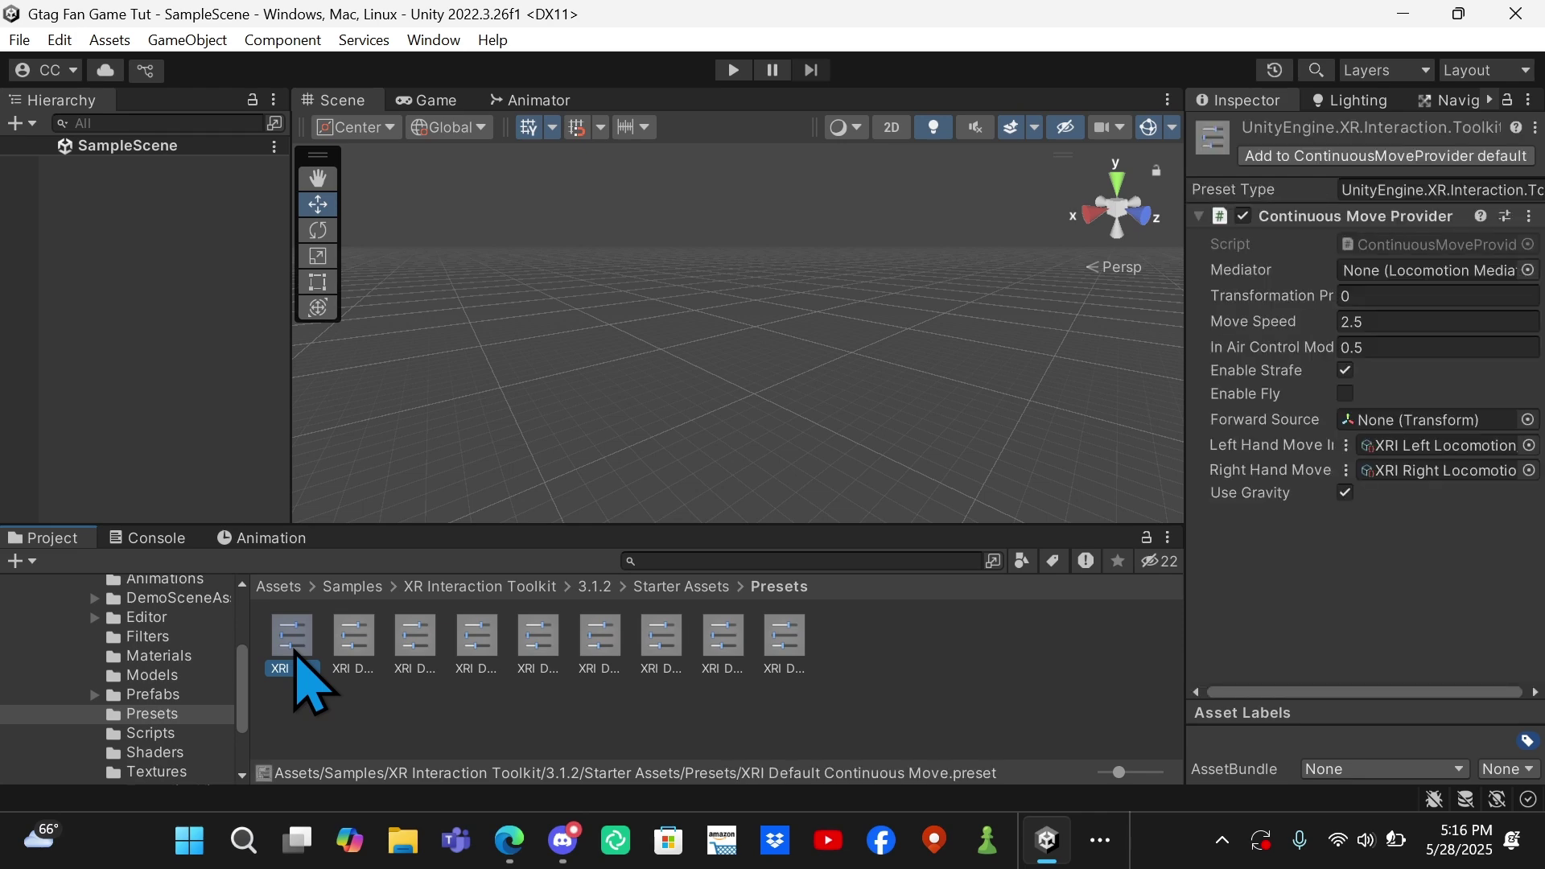
Add Continuous Move, Continuous Turn, Dynamic Move, left controller action manager and left Grab Move presets as defaults
{"action": "left_click", "coordinate": [1320, 156]}
{"action": "left_click", "coordinate": [354, 643]}
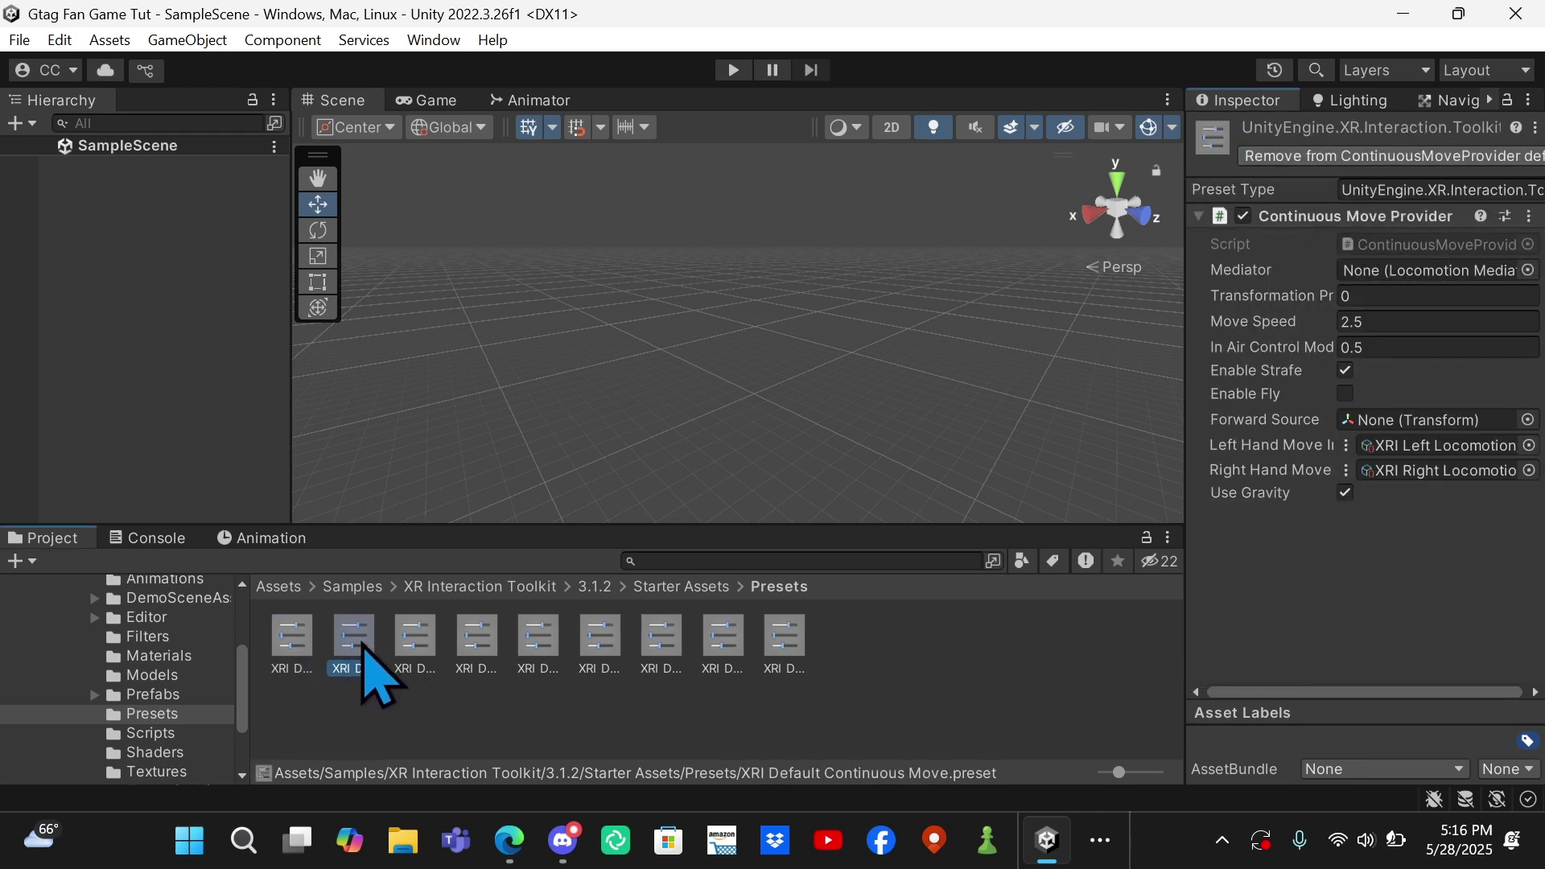
{"action": "left_click", "coordinate": [1280, 156]}
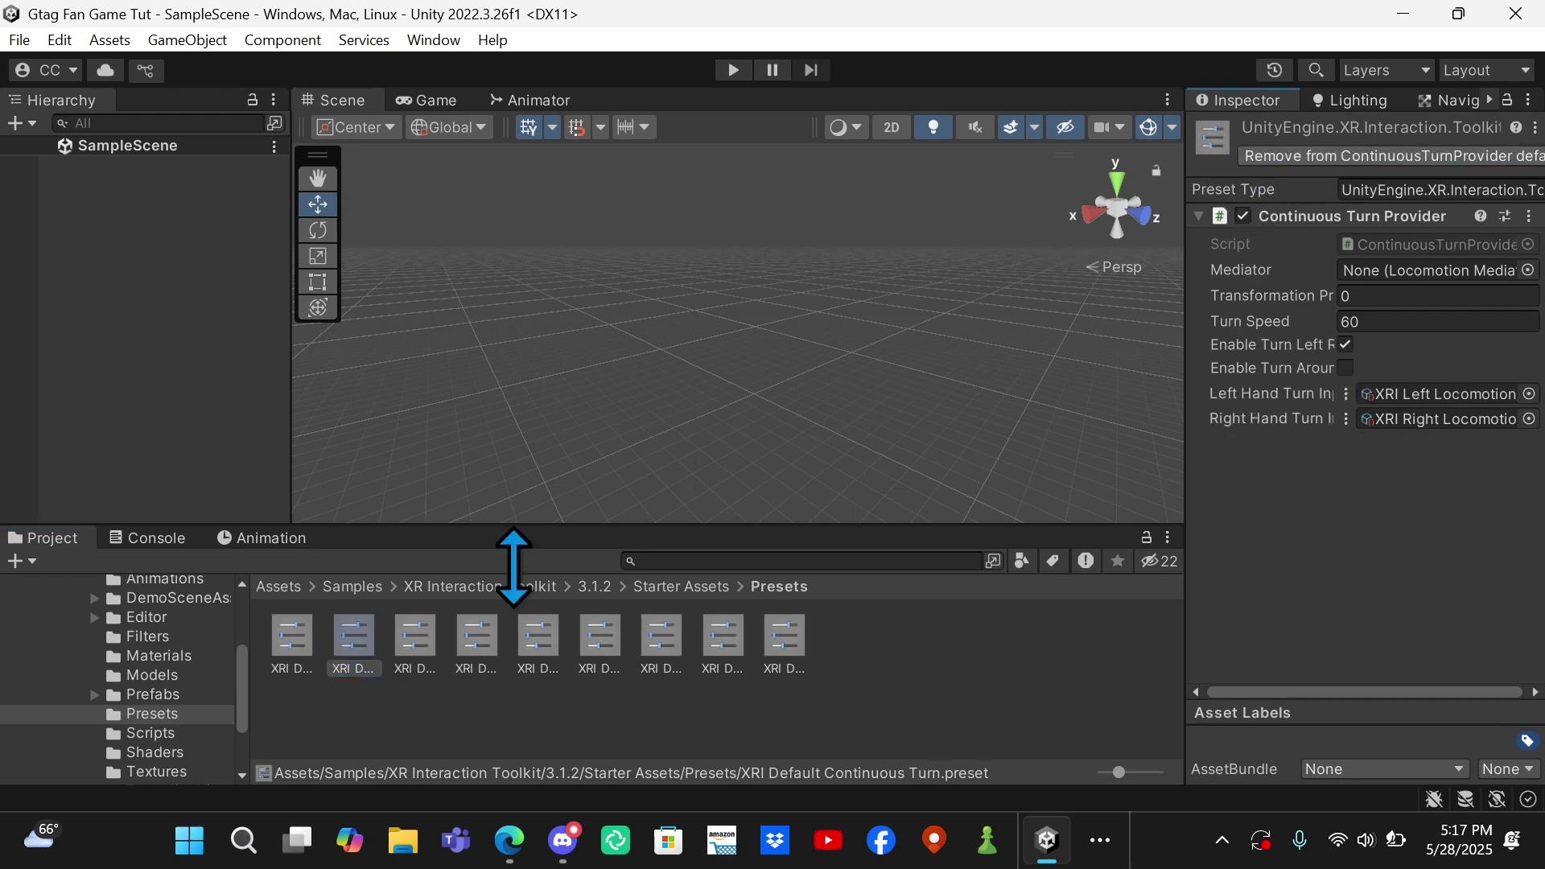
{"action": "left_click", "coordinate": [419, 643]}
{"action": "left_click", "coordinate": [1368, 156]}
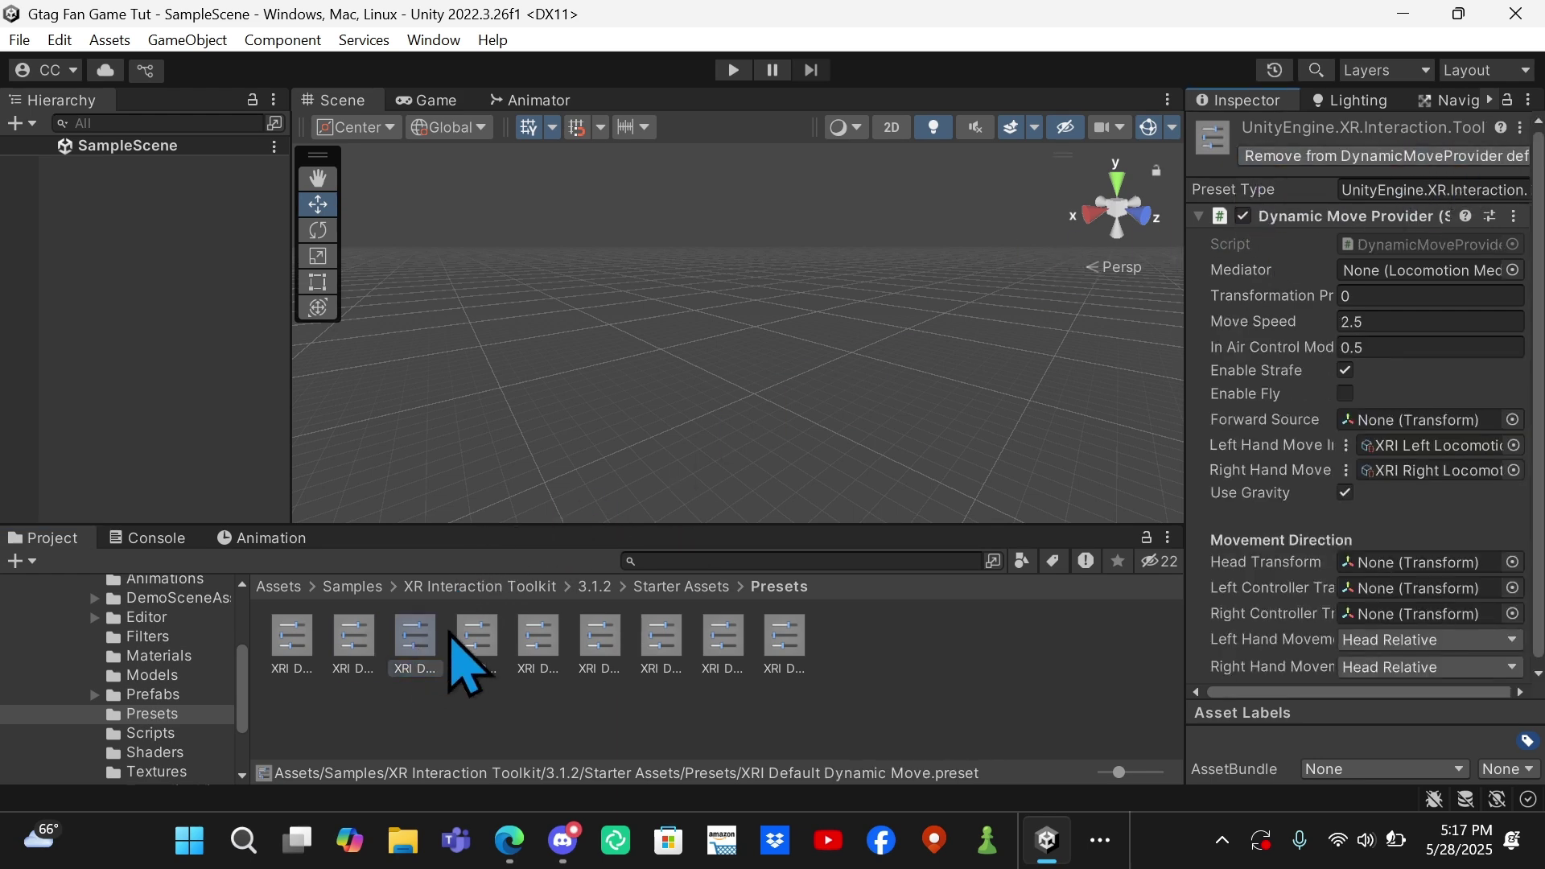
{"action": "left_click", "coordinate": [477, 644]}
{"action": "left_click", "coordinate": [1351, 156]}
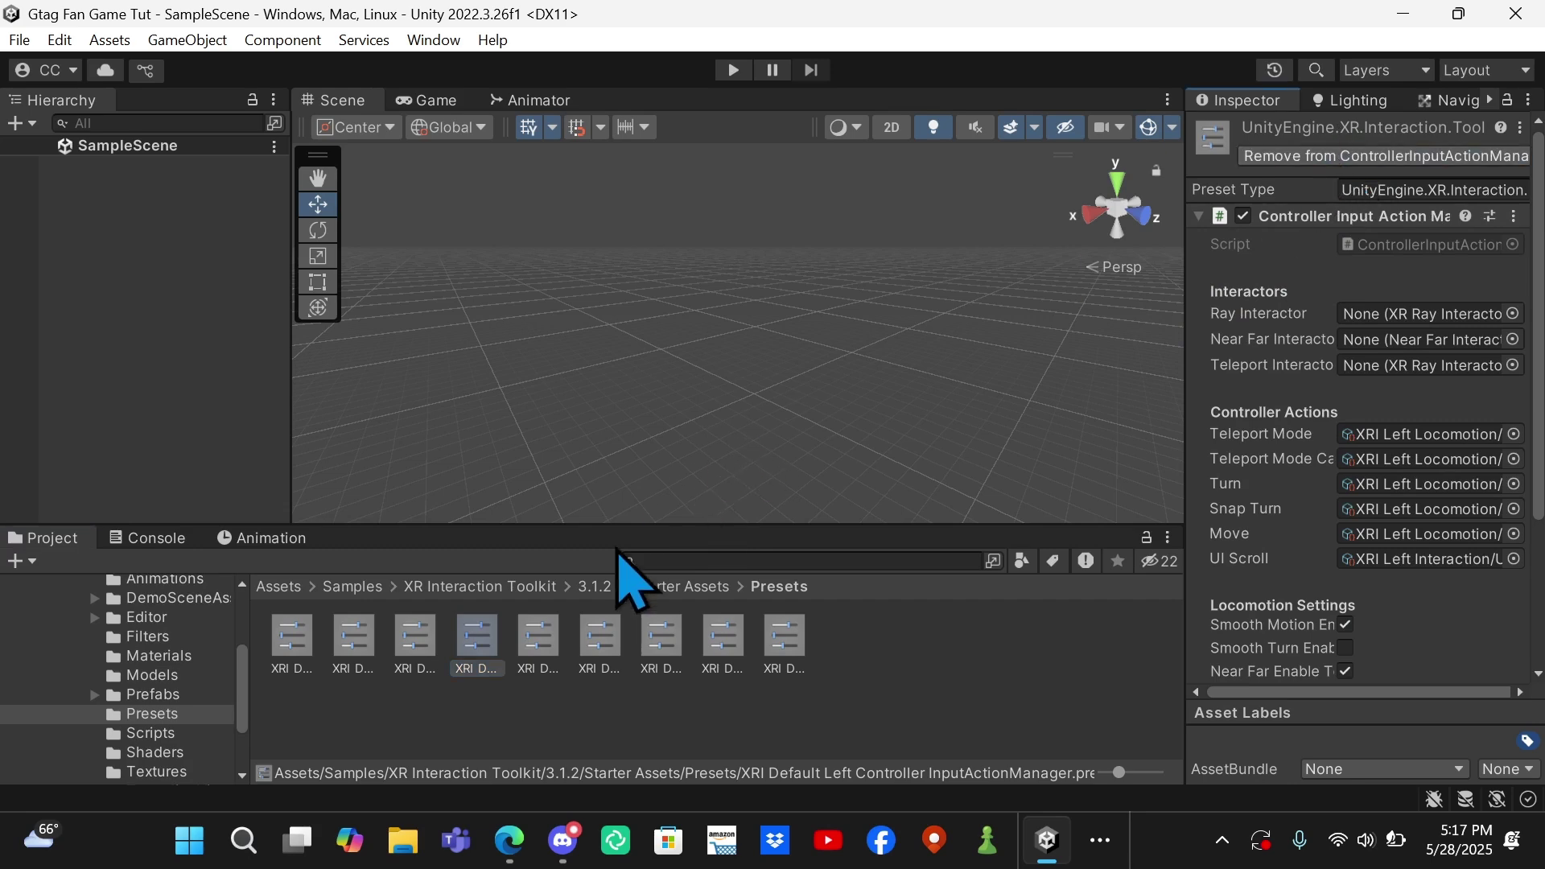
{"action": "left_click", "coordinate": [538, 644]}
{"action": "left_click", "coordinate": [1287, 156]}
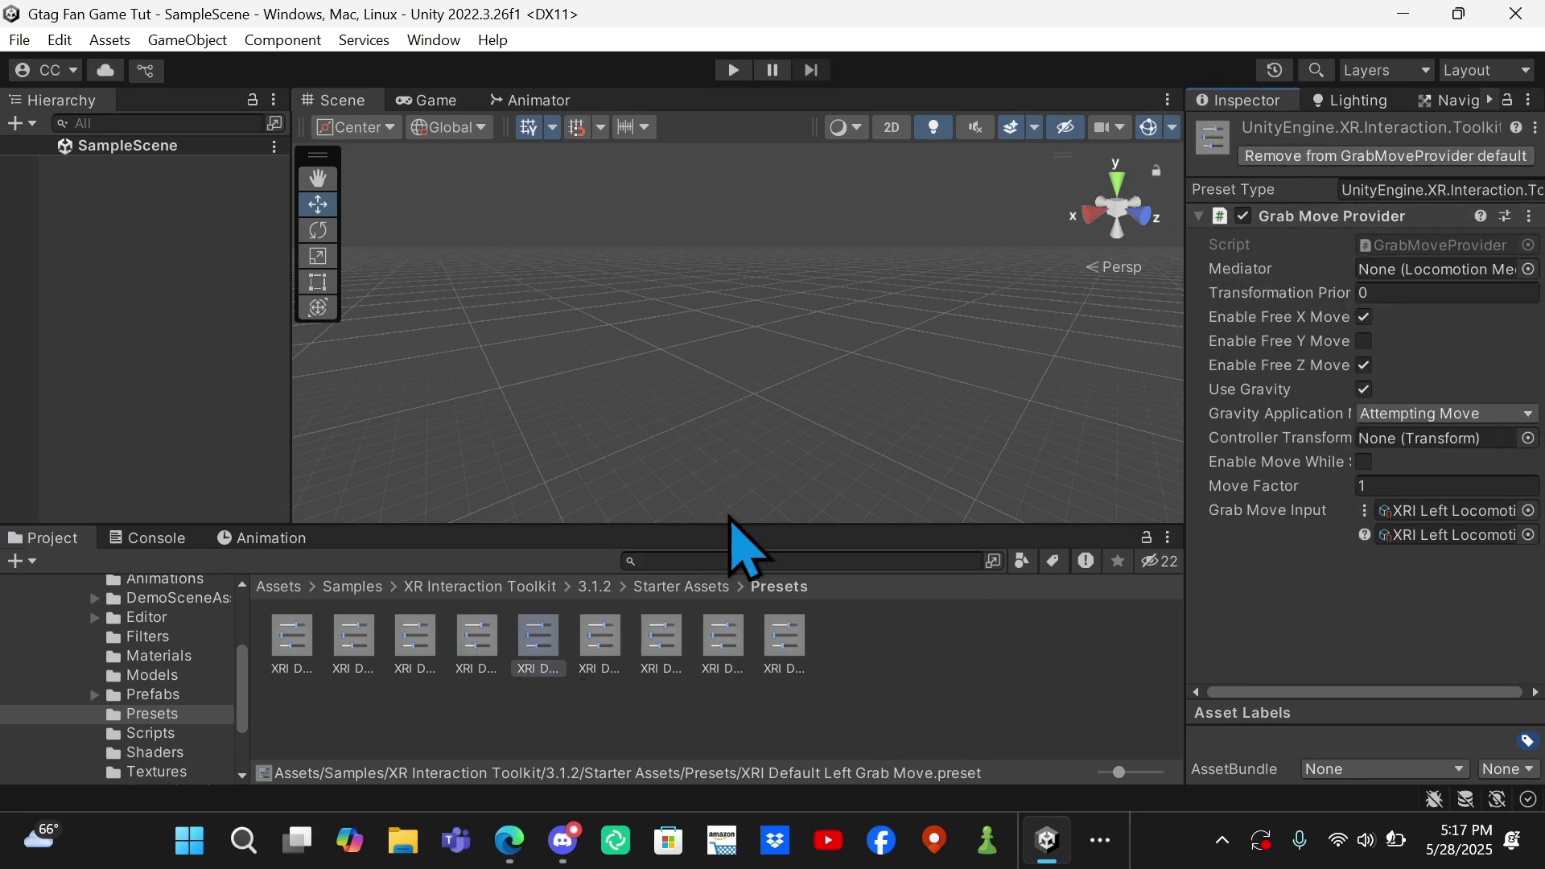
Add right controller action manager, right Grab Move, Snap Turn and XR UI Input Module presets as defaults
{"action": "left_click", "coordinate": [599, 644]}
{"action": "left_click", "coordinate": [1324, 154]}
{"action": "left_click", "coordinate": [662, 643]}
{"action": "left_click", "coordinate": [1304, 156]}
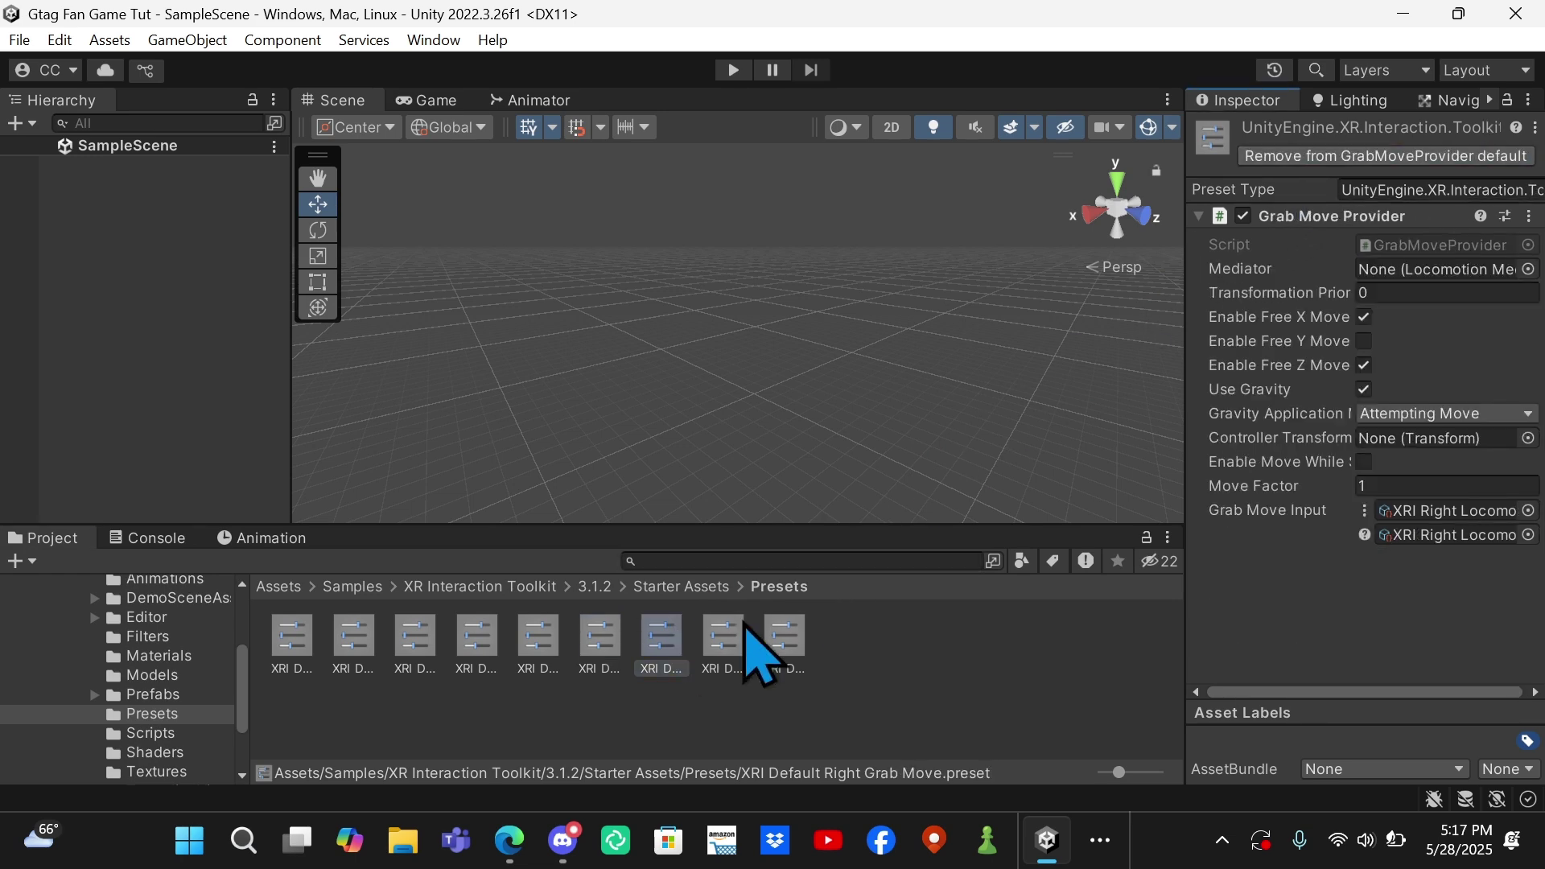
{"action": "left_click", "coordinate": [725, 647]}
{"action": "left_click", "coordinate": [1360, 156]}
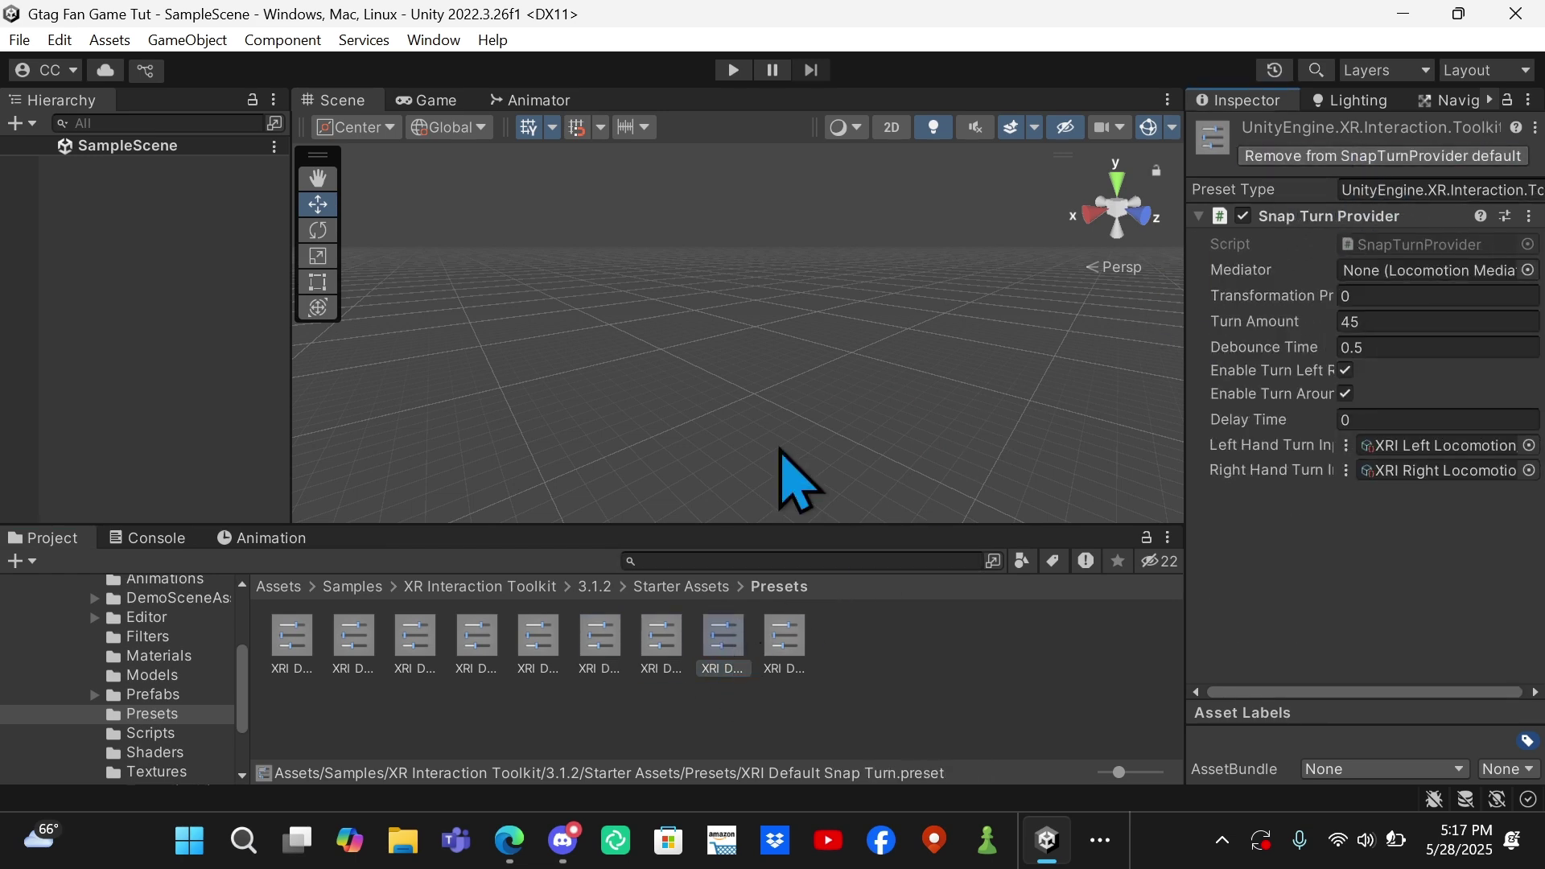
{"action": "left_click", "coordinate": [784, 640]}
{"action": "left_click", "coordinate": [1287, 156]}
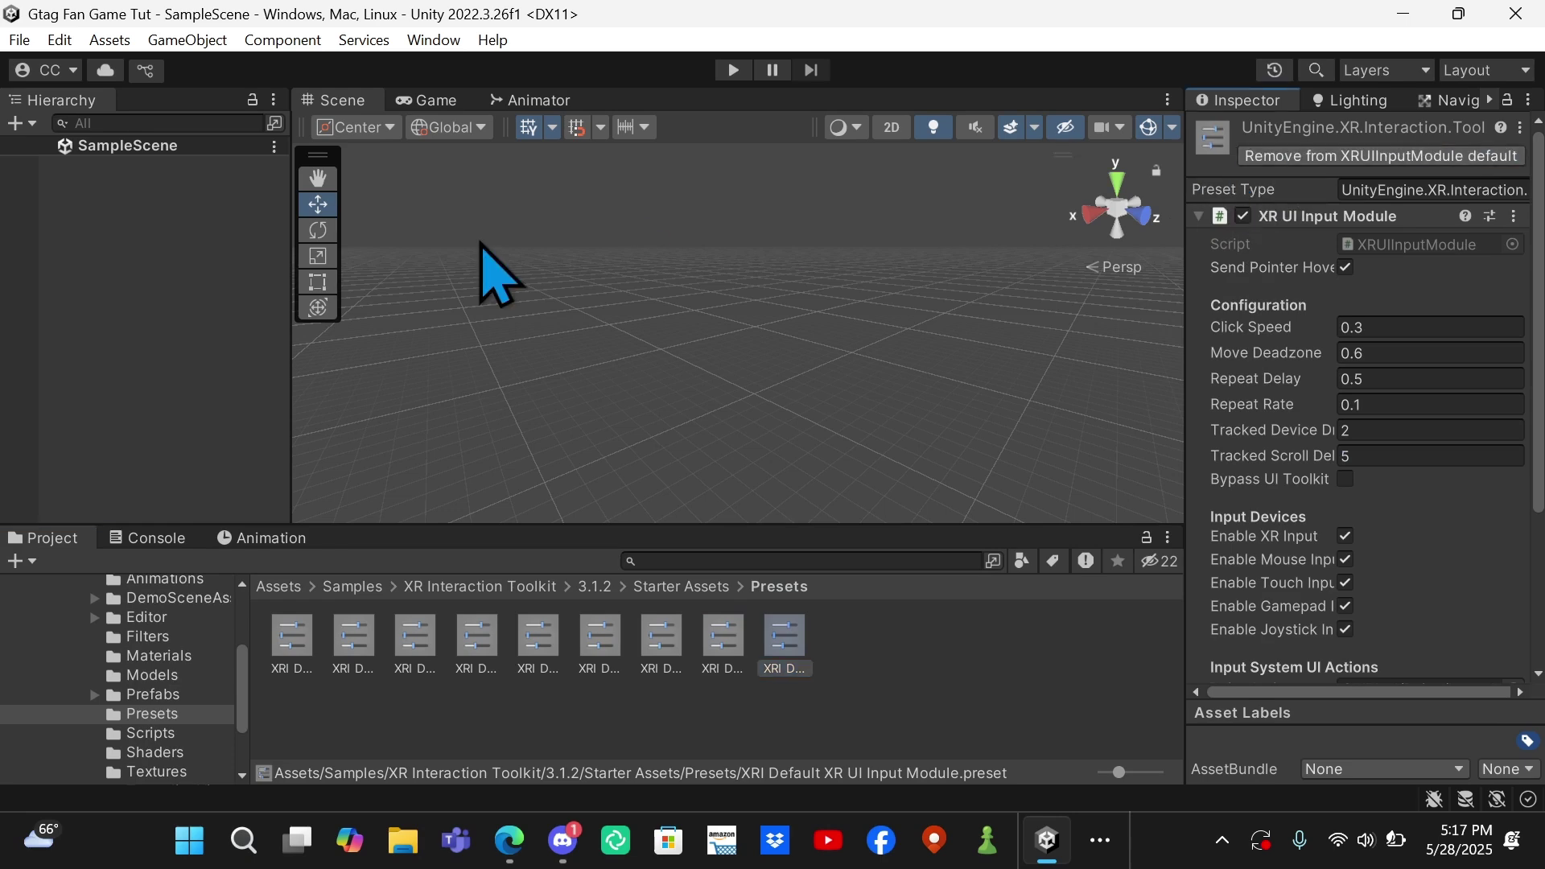
{"action": "left_click", "coordinate": [19, 41]}
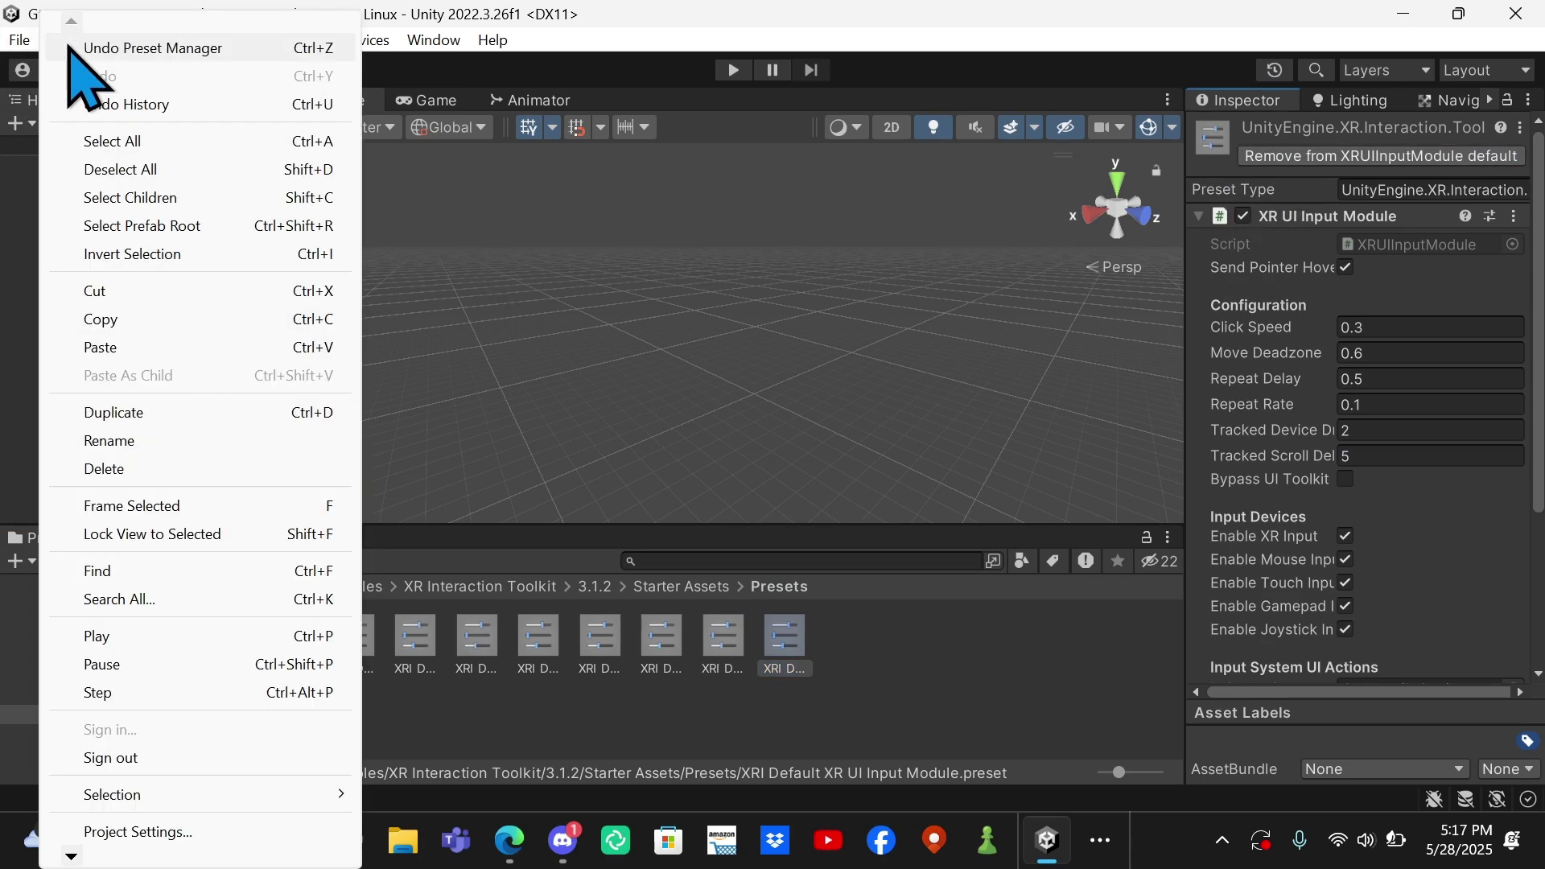
In Preset Manager, give the two ControllerInputActionManager defaults the filters Right and Left, then close
{"action": "left_click", "coordinate": [193, 854]}
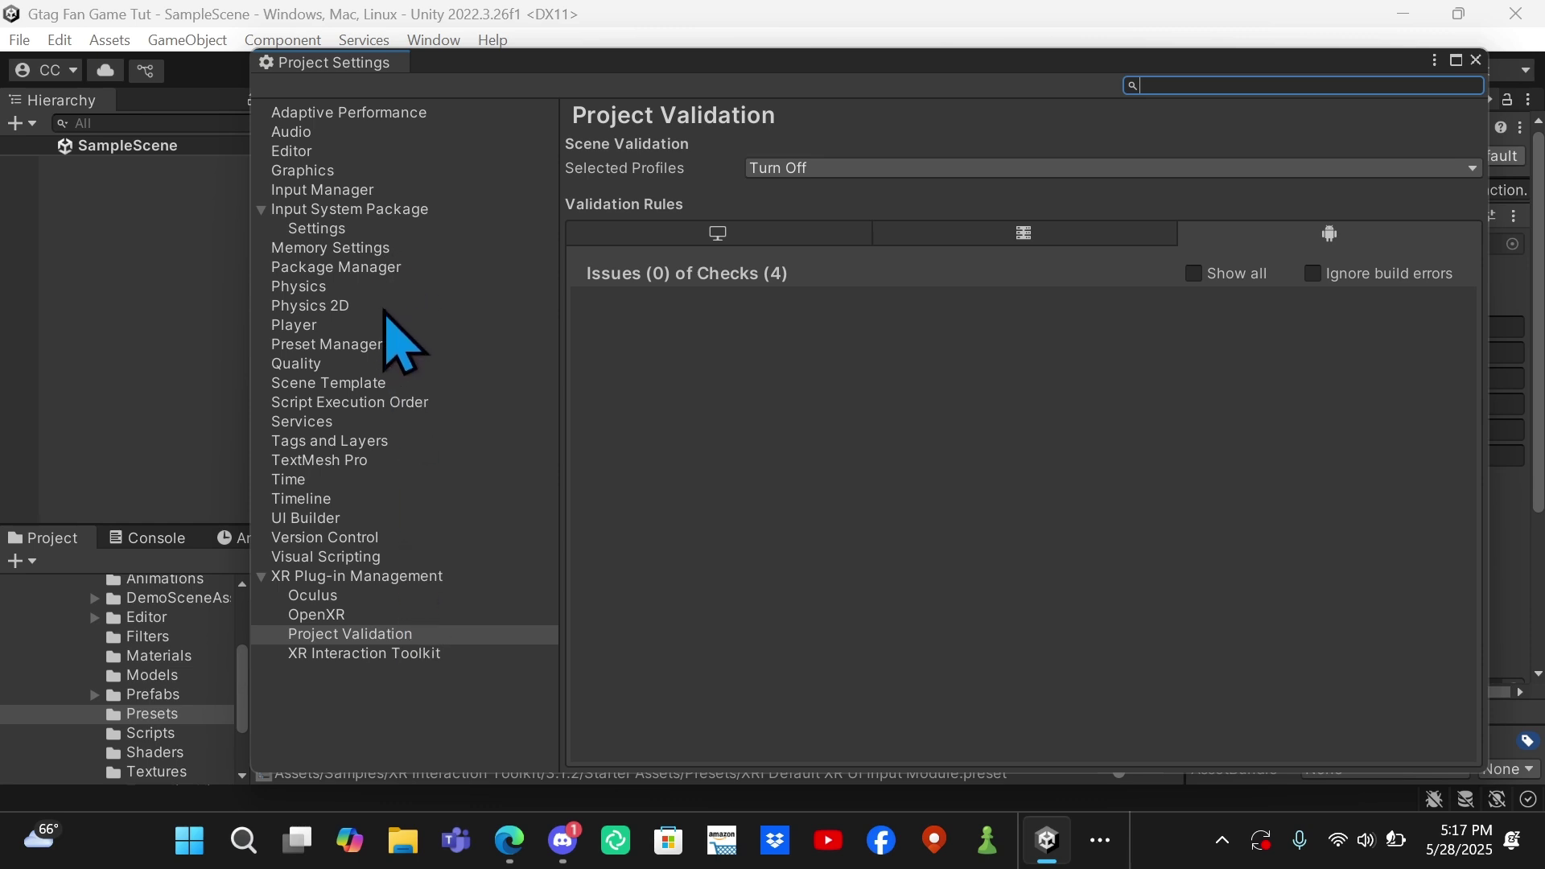
{"action": "left_click", "coordinate": [346, 344]}
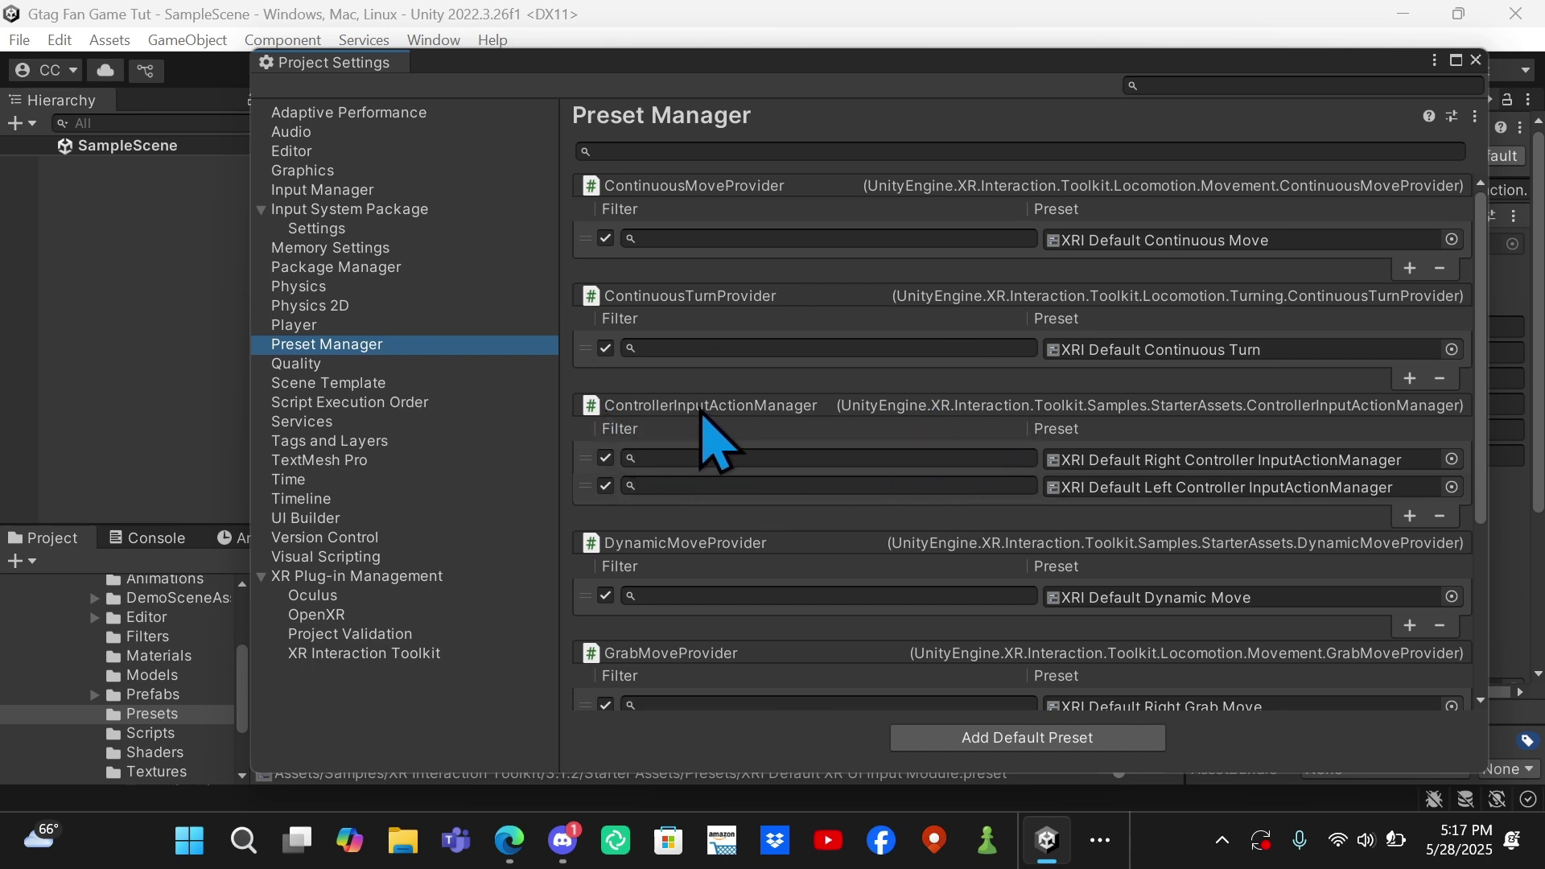
{"action": "left_click", "coordinate": [825, 458]}
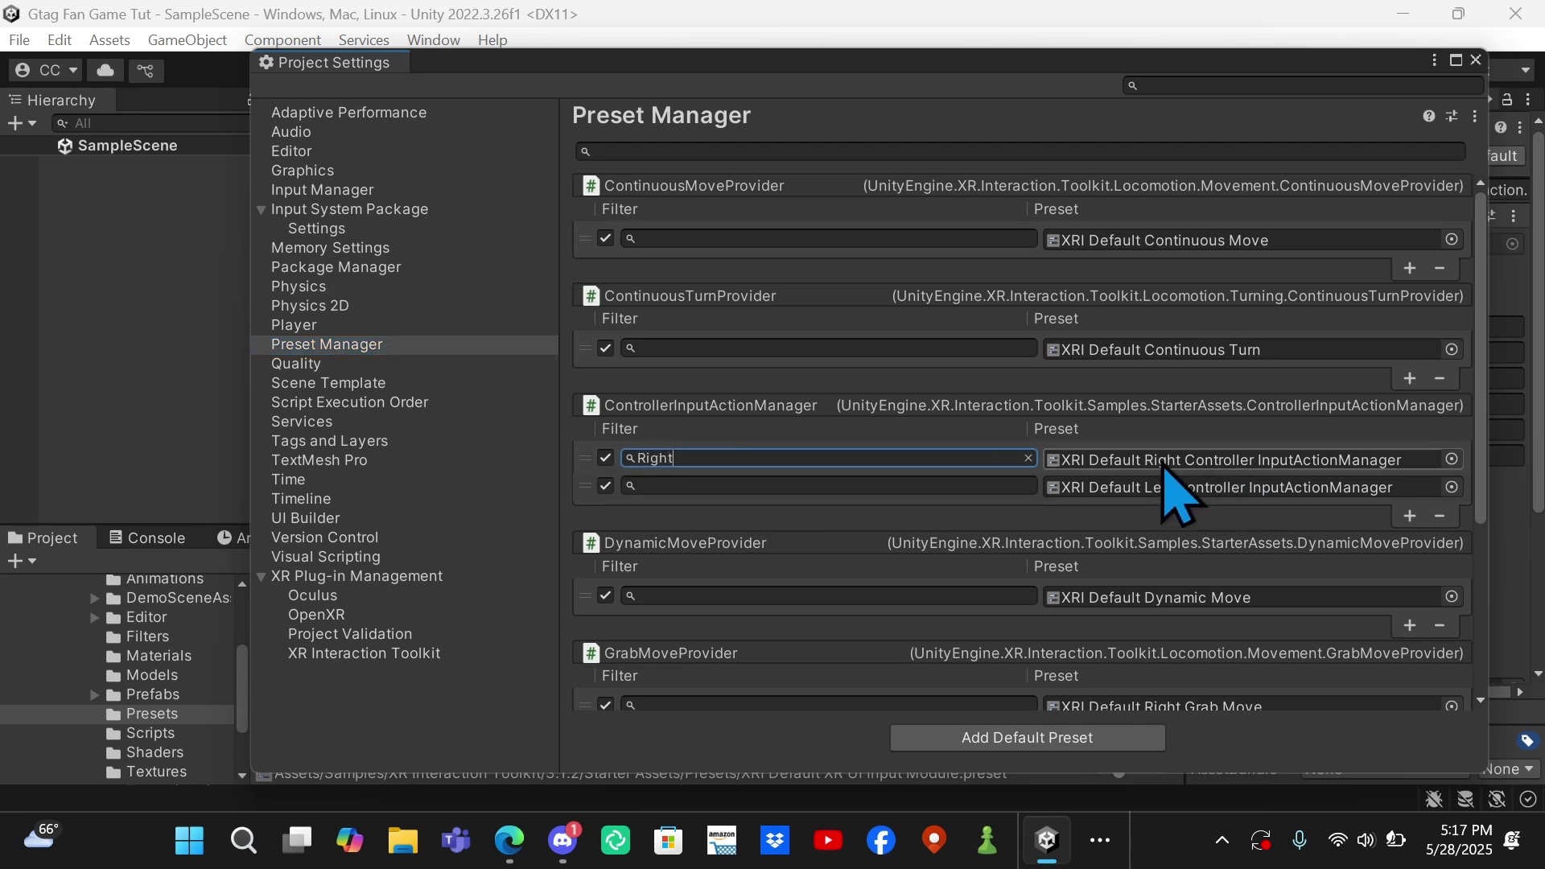
{"action": "left_click", "coordinate": [912, 487]}
{"action": "type", "text": "Left"}
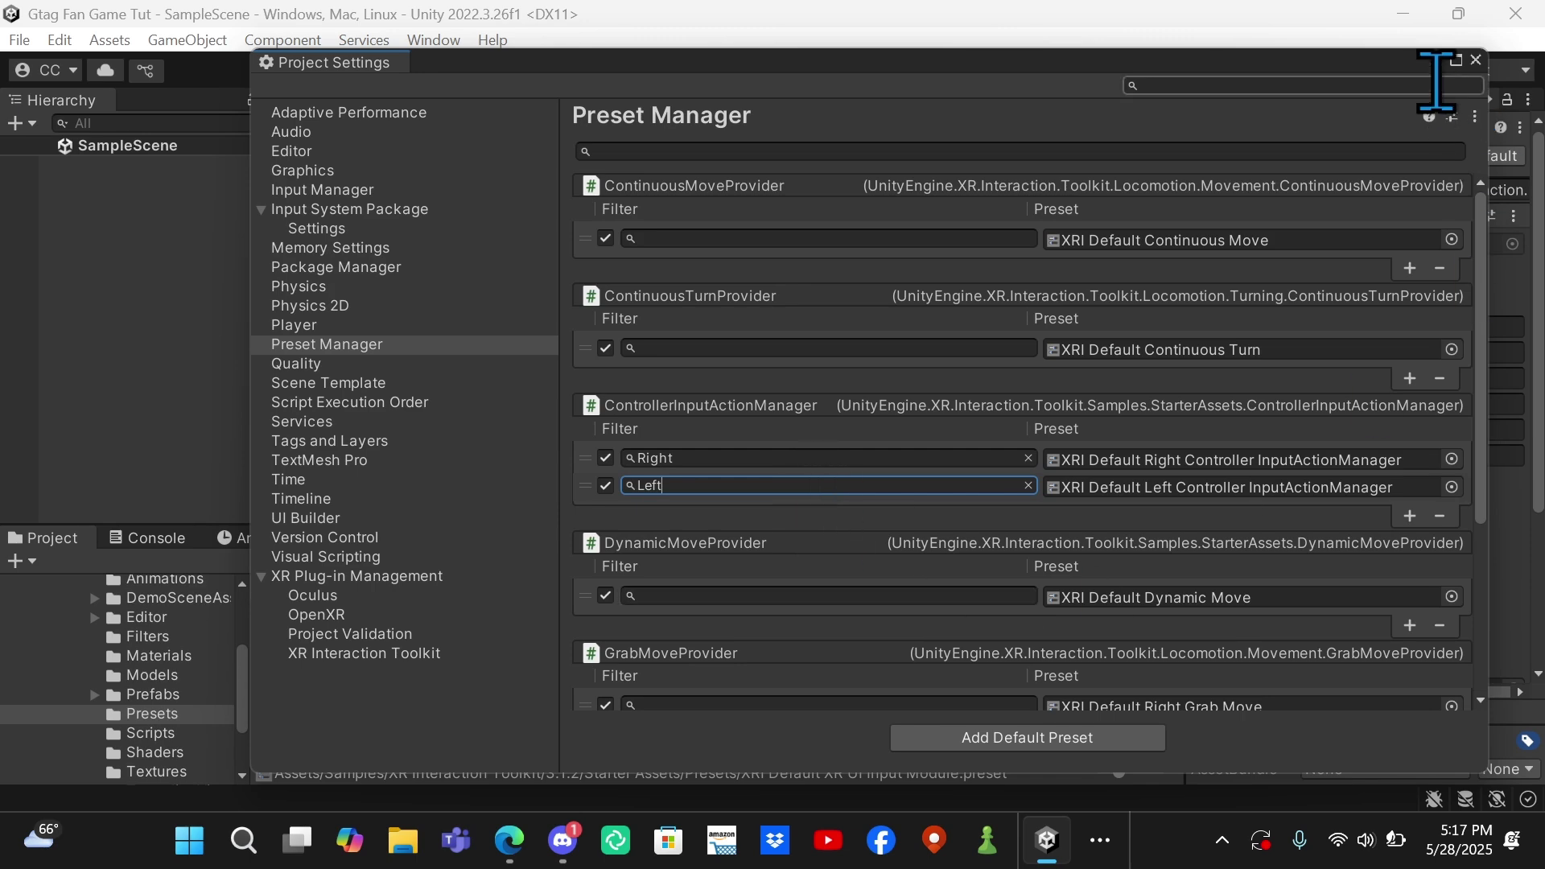
{"action": "left_click", "coordinate": [1476, 59]}
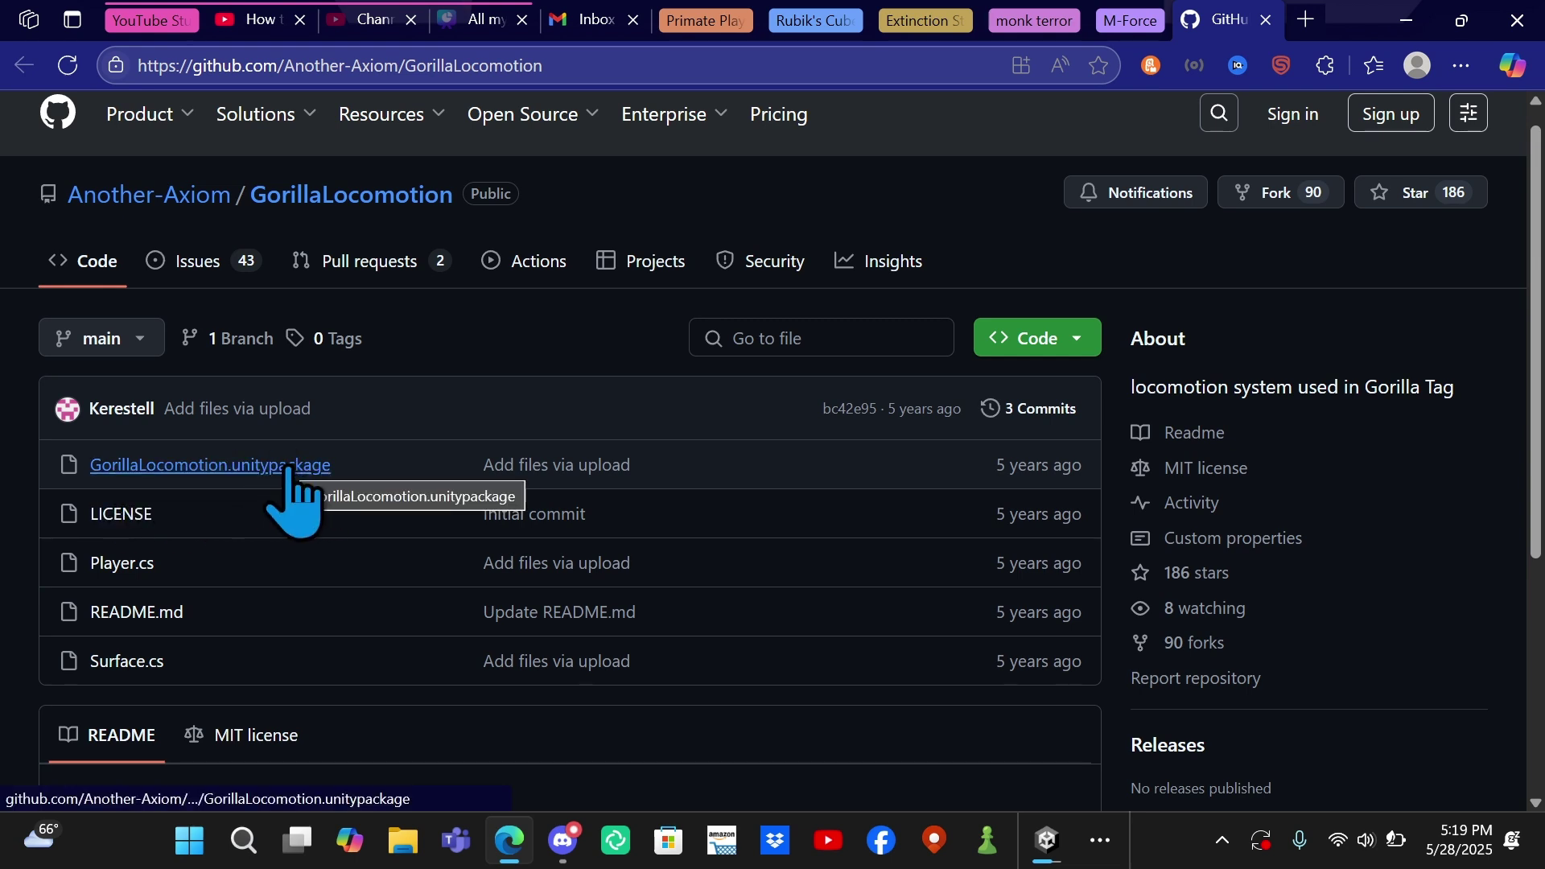
Open the GorillaLocomotion.unitypackage file page on GitHub and collapse the YouTube Stuff tab group
{"action": "left_click", "coordinate": [287, 471]}
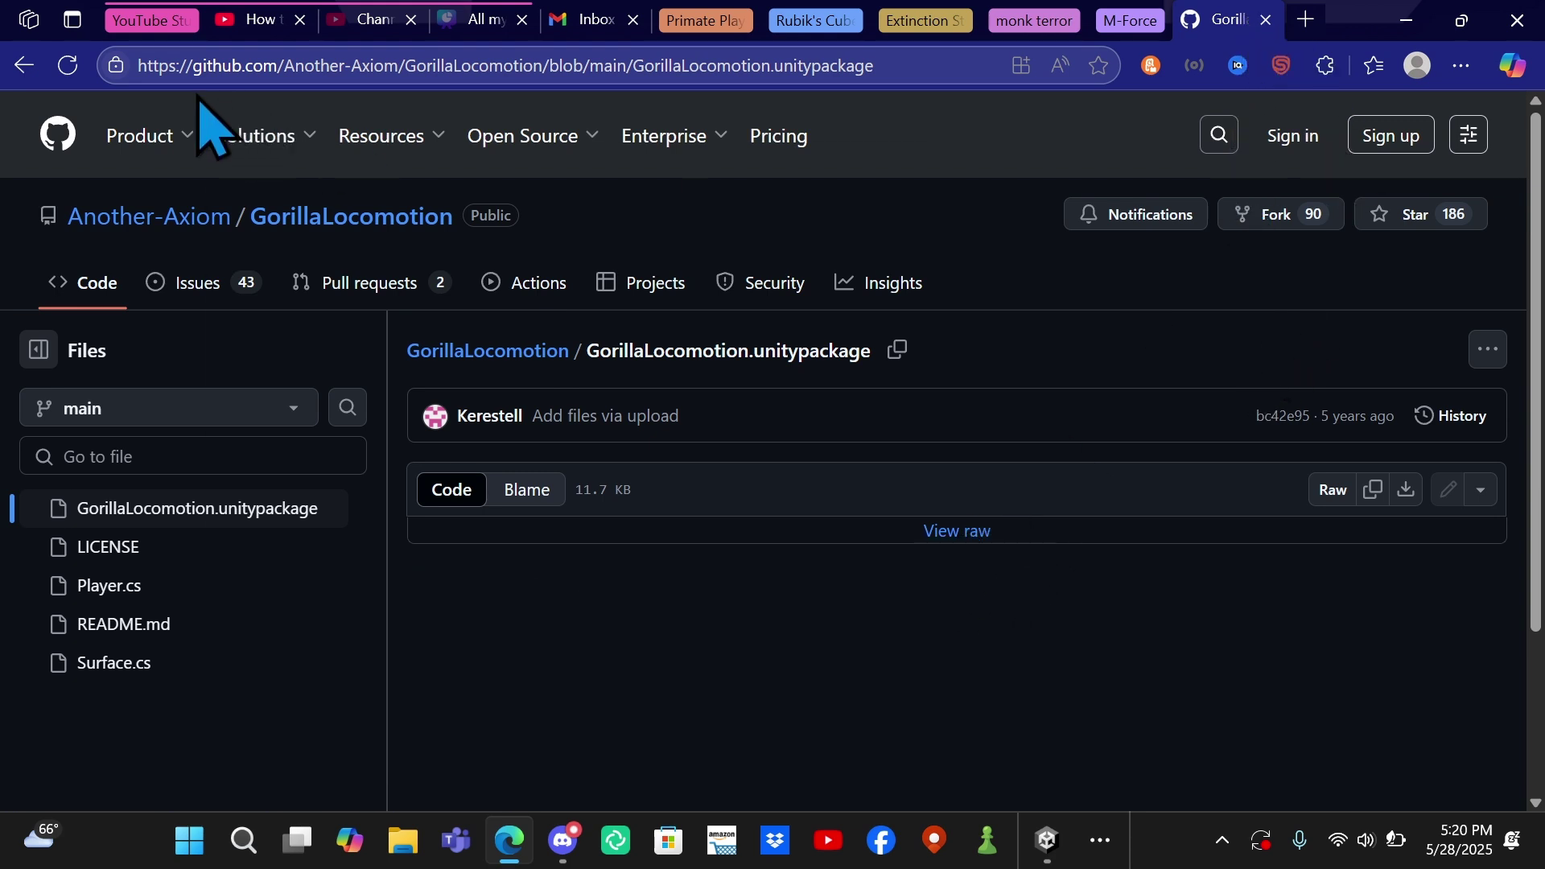
{"action": "left_click", "coordinate": [148, 26]}
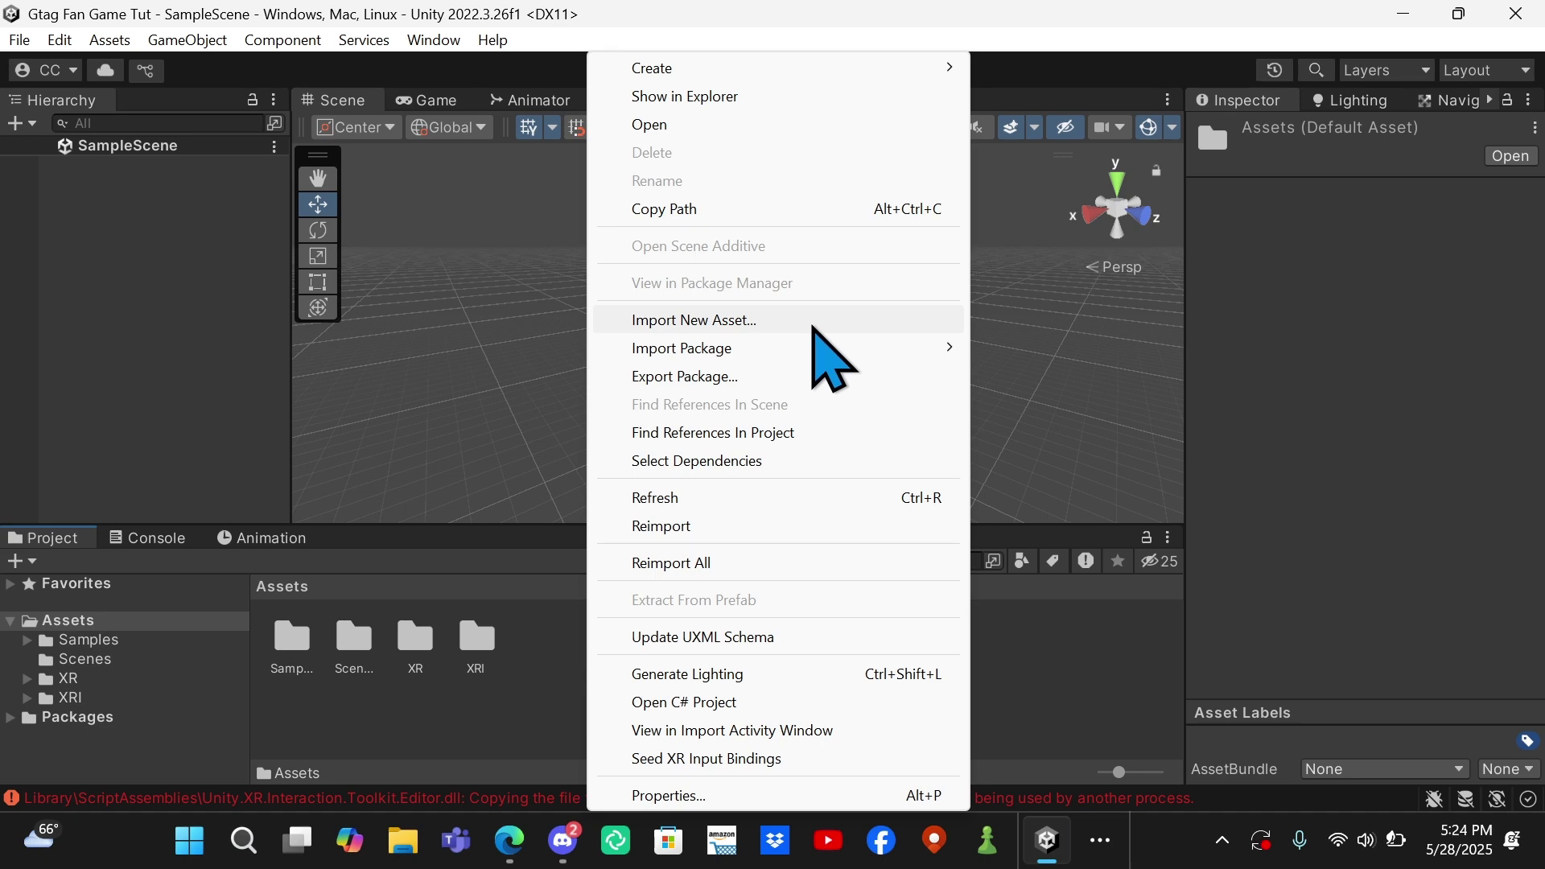
Import all contents of the custom package GorillaLocomotion (1).unitypackage into Assets
{"action": "mouse_move", "coordinate": [796, 352]}
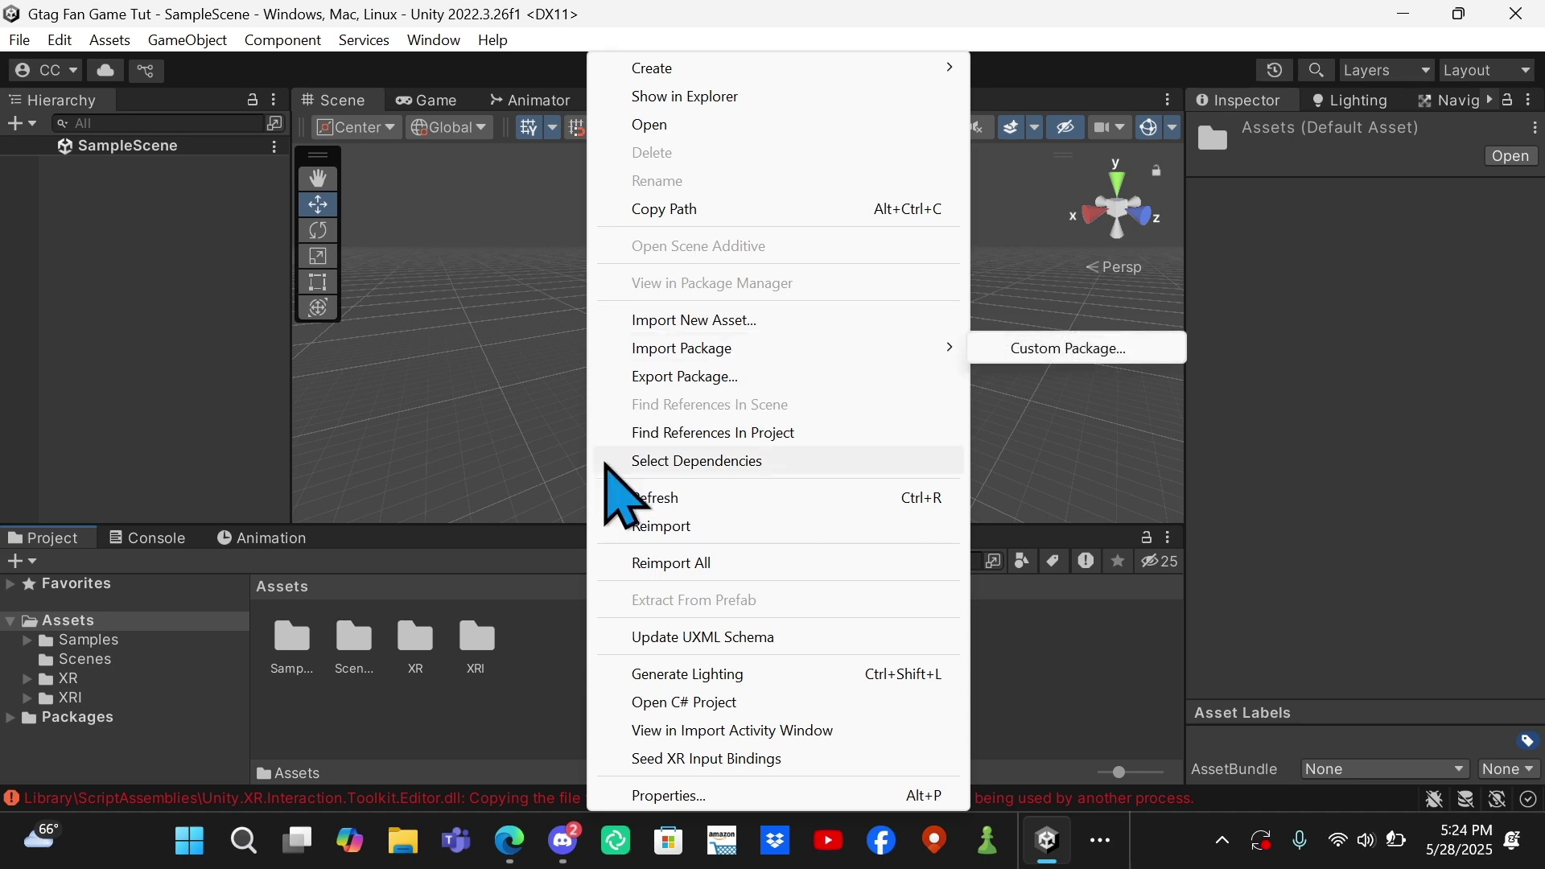
{"action": "left_click", "coordinate": [527, 704]}
{"action": "right_click", "coordinate": [618, 670]}
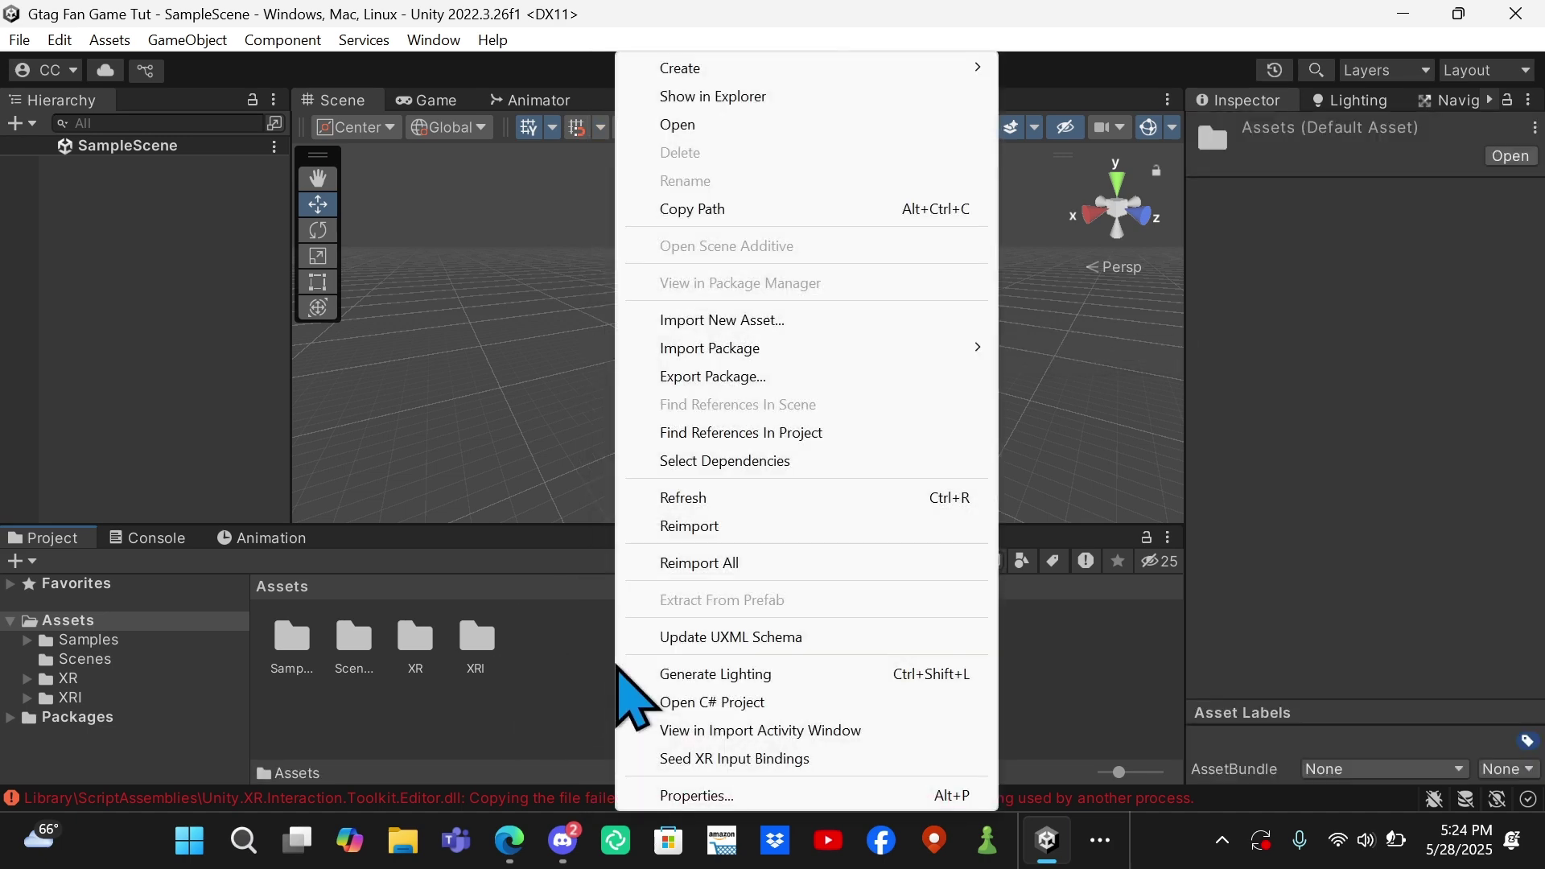
{"action": "mouse_move", "coordinate": [680, 359]}
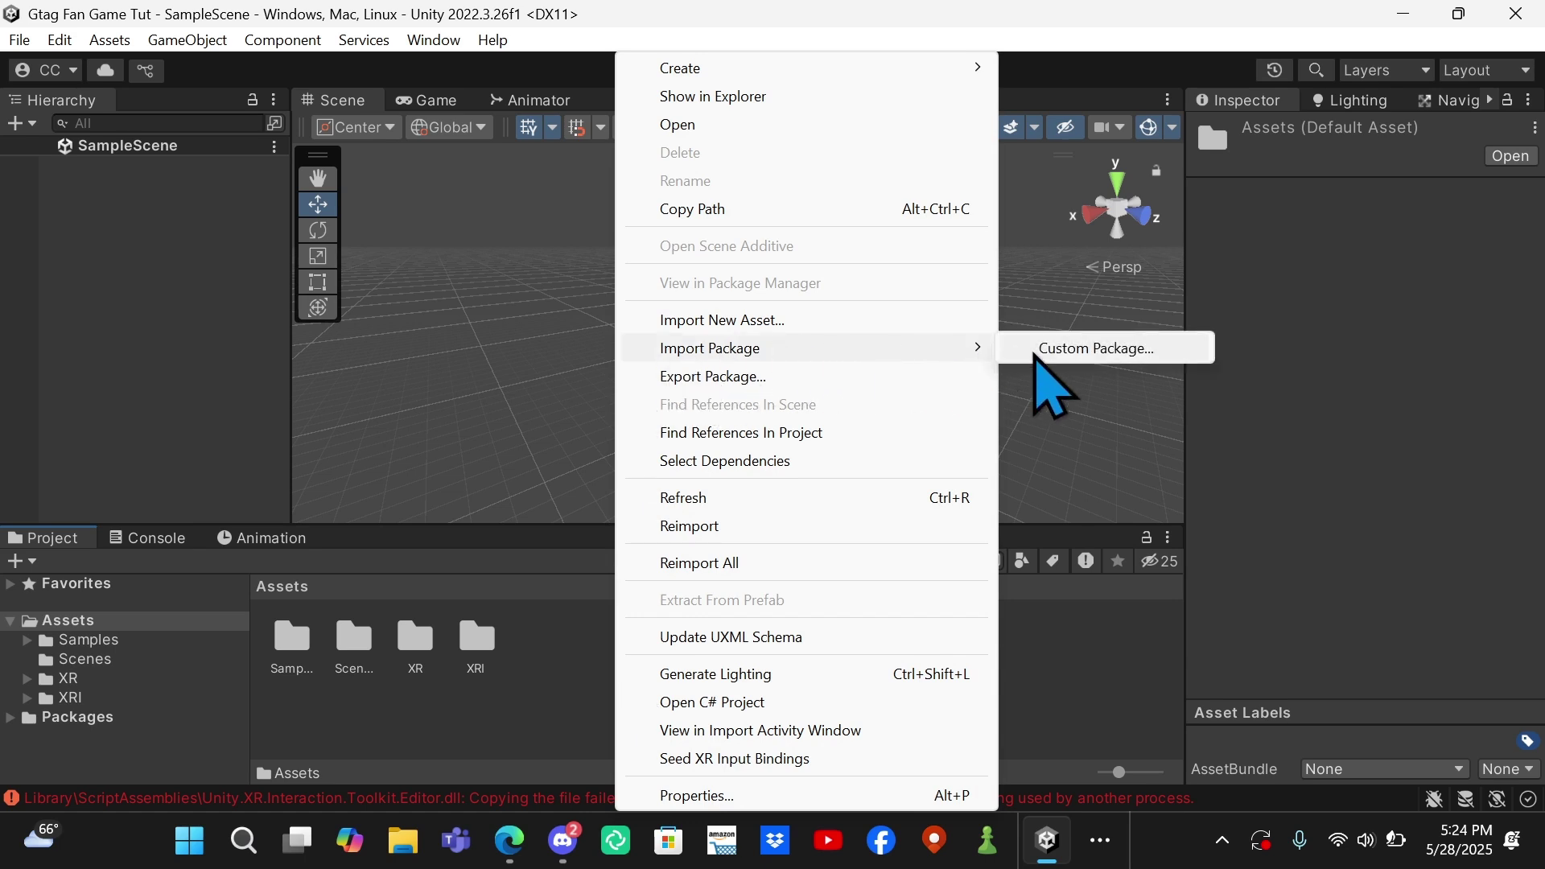
{"action": "left_click", "coordinate": [1038, 352]}
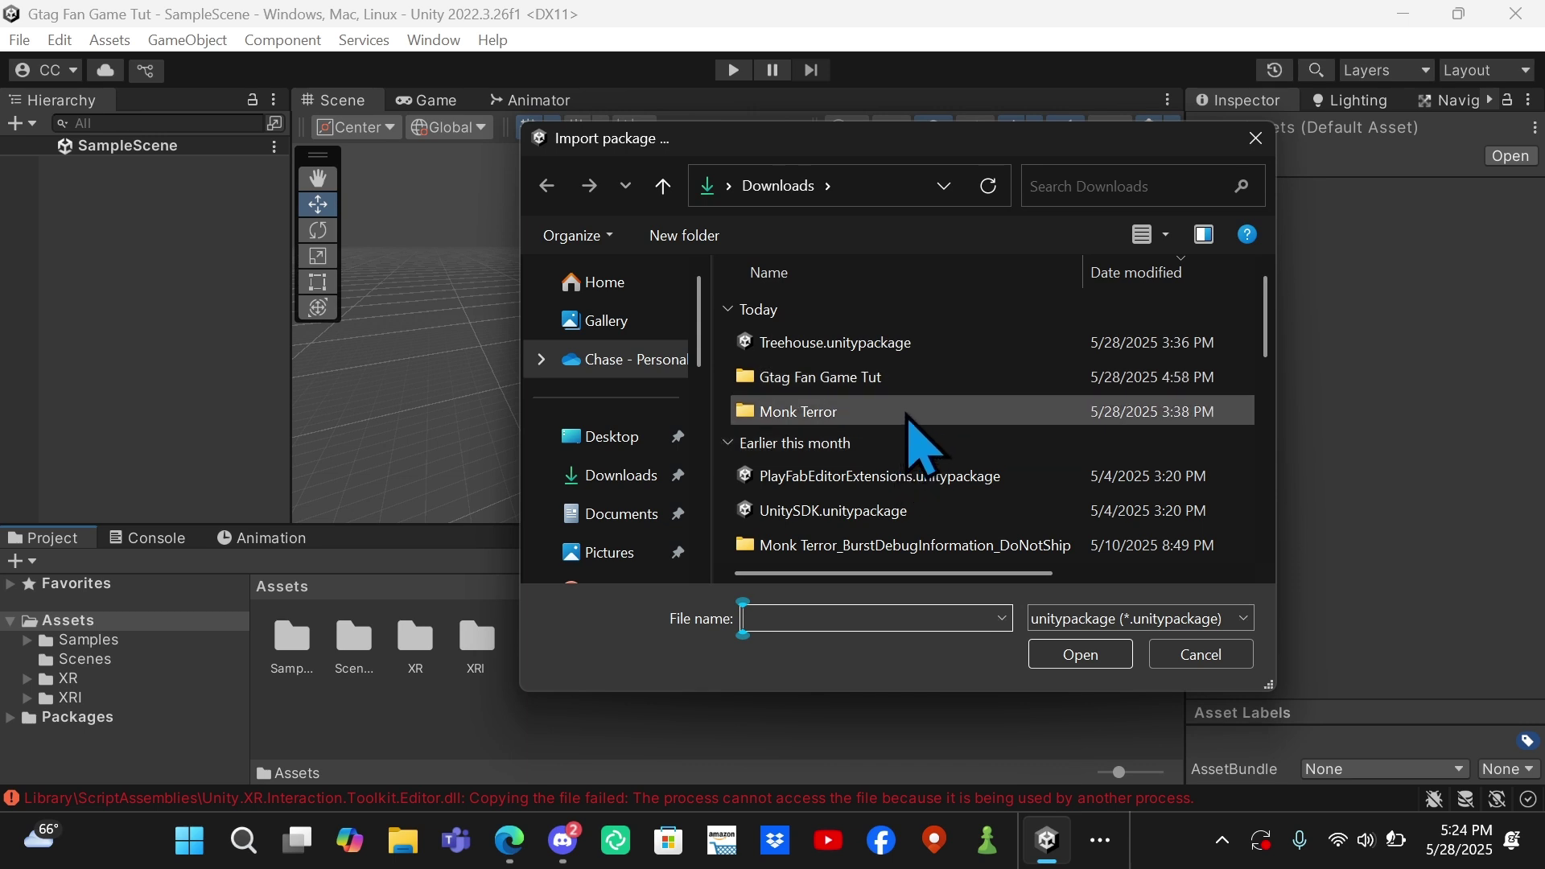
{"action": "type", "text": "gori"}
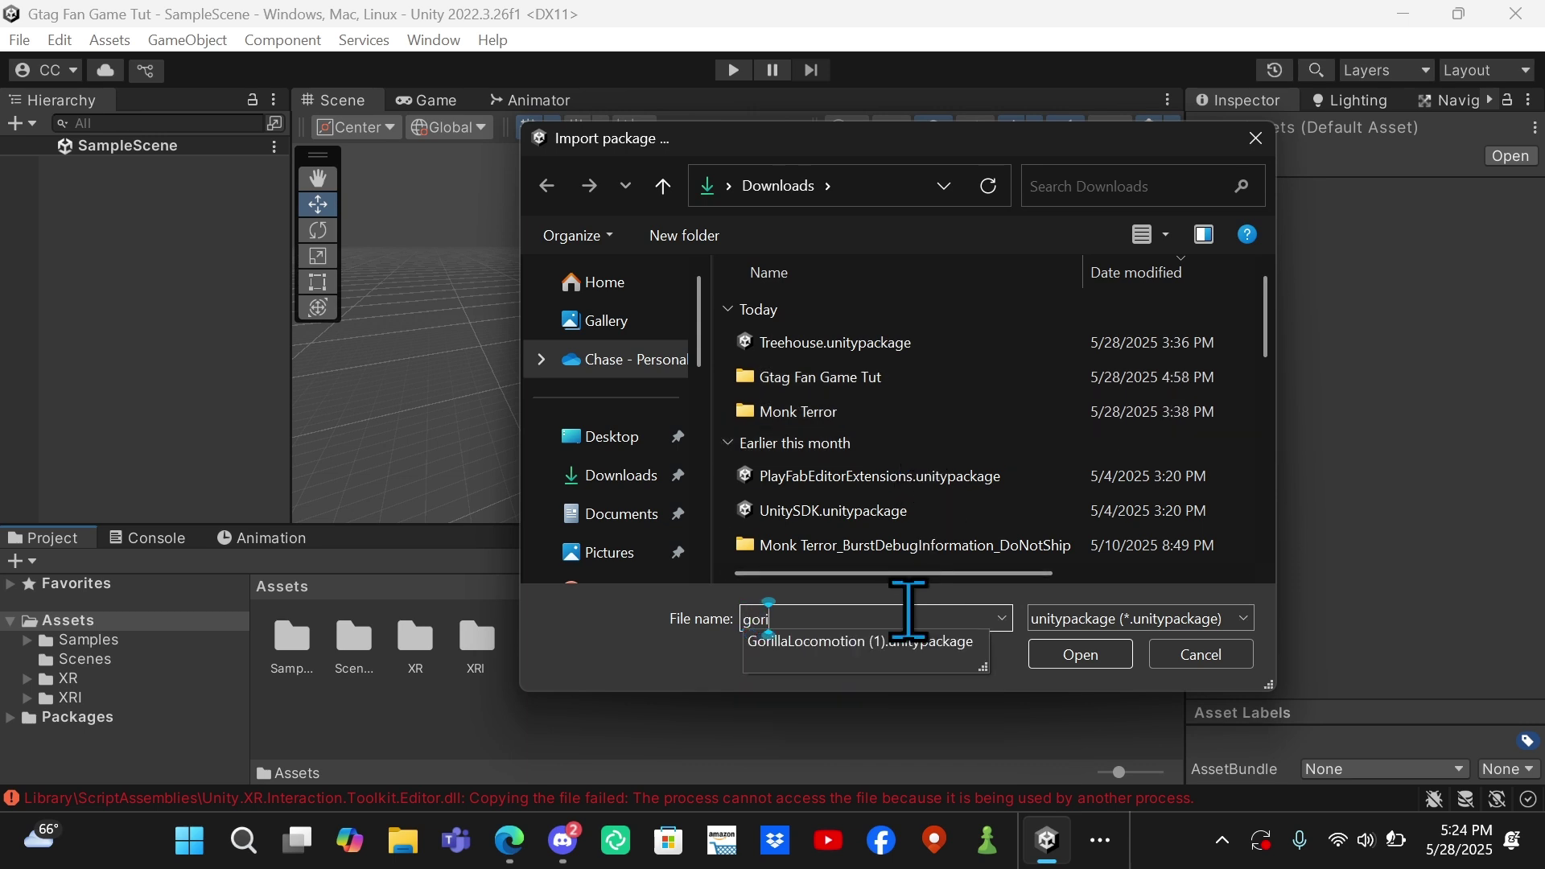
{"action": "left_click", "coordinate": [917, 646]}
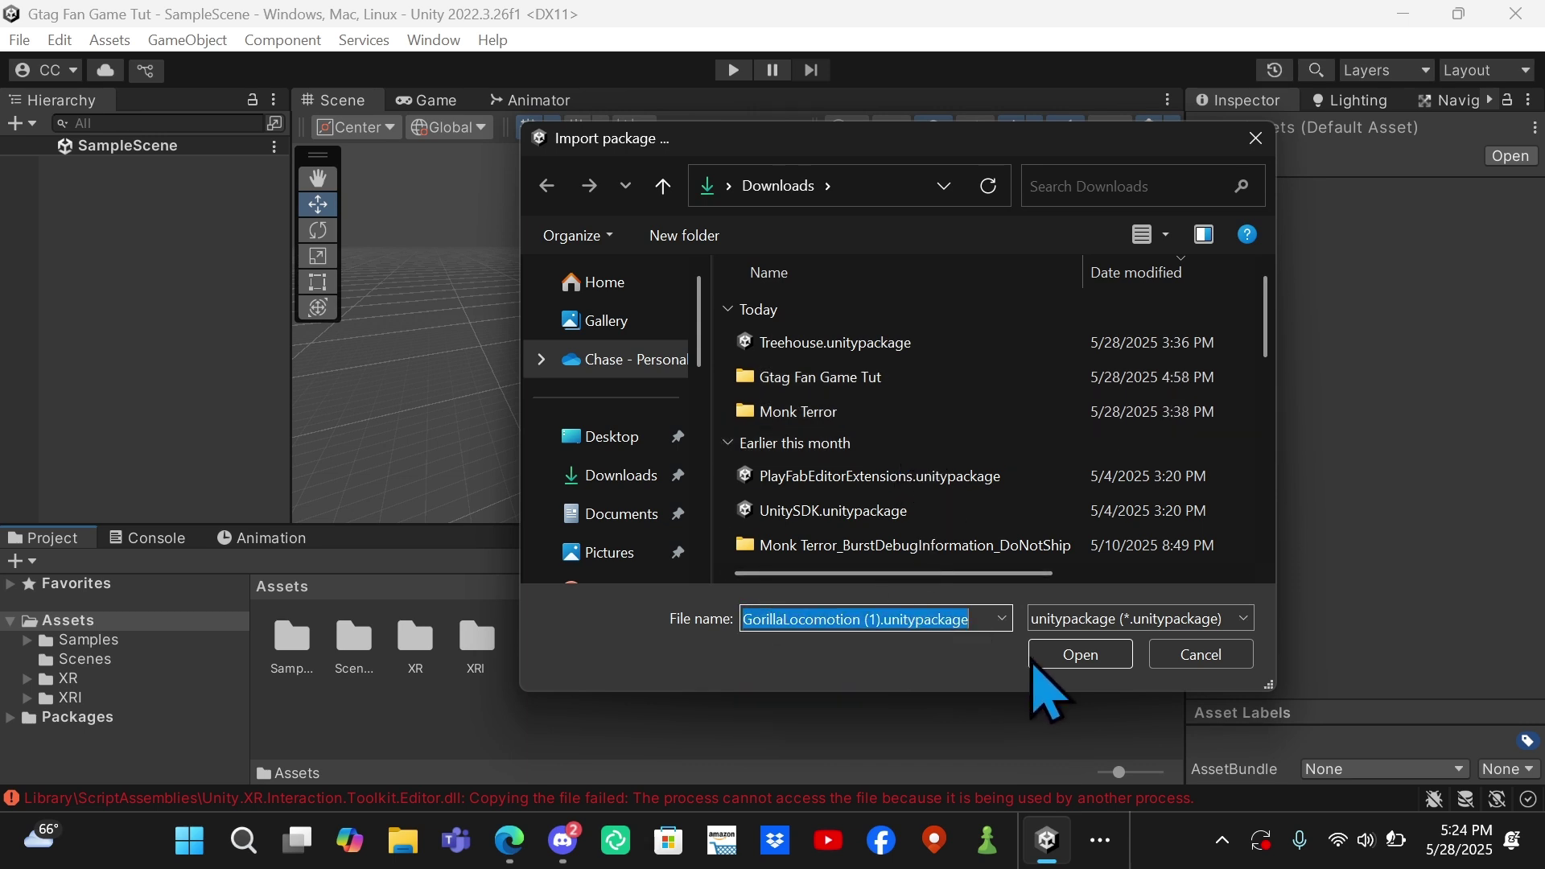
{"action": "left_click", "coordinate": [1060, 660]}
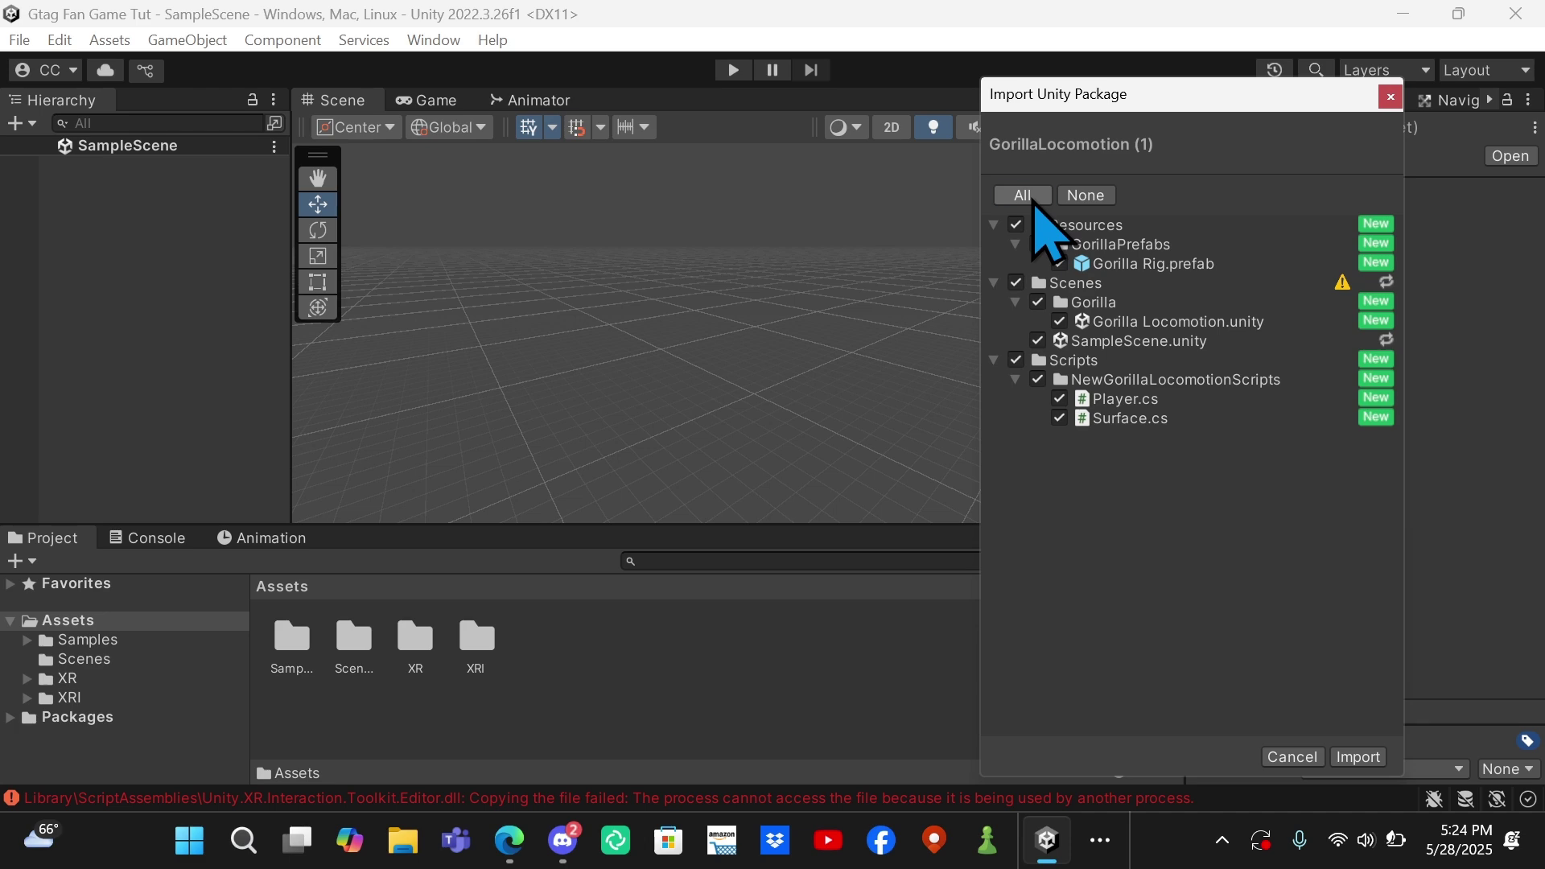
{"action": "left_click", "coordinate": [1358, 757]}
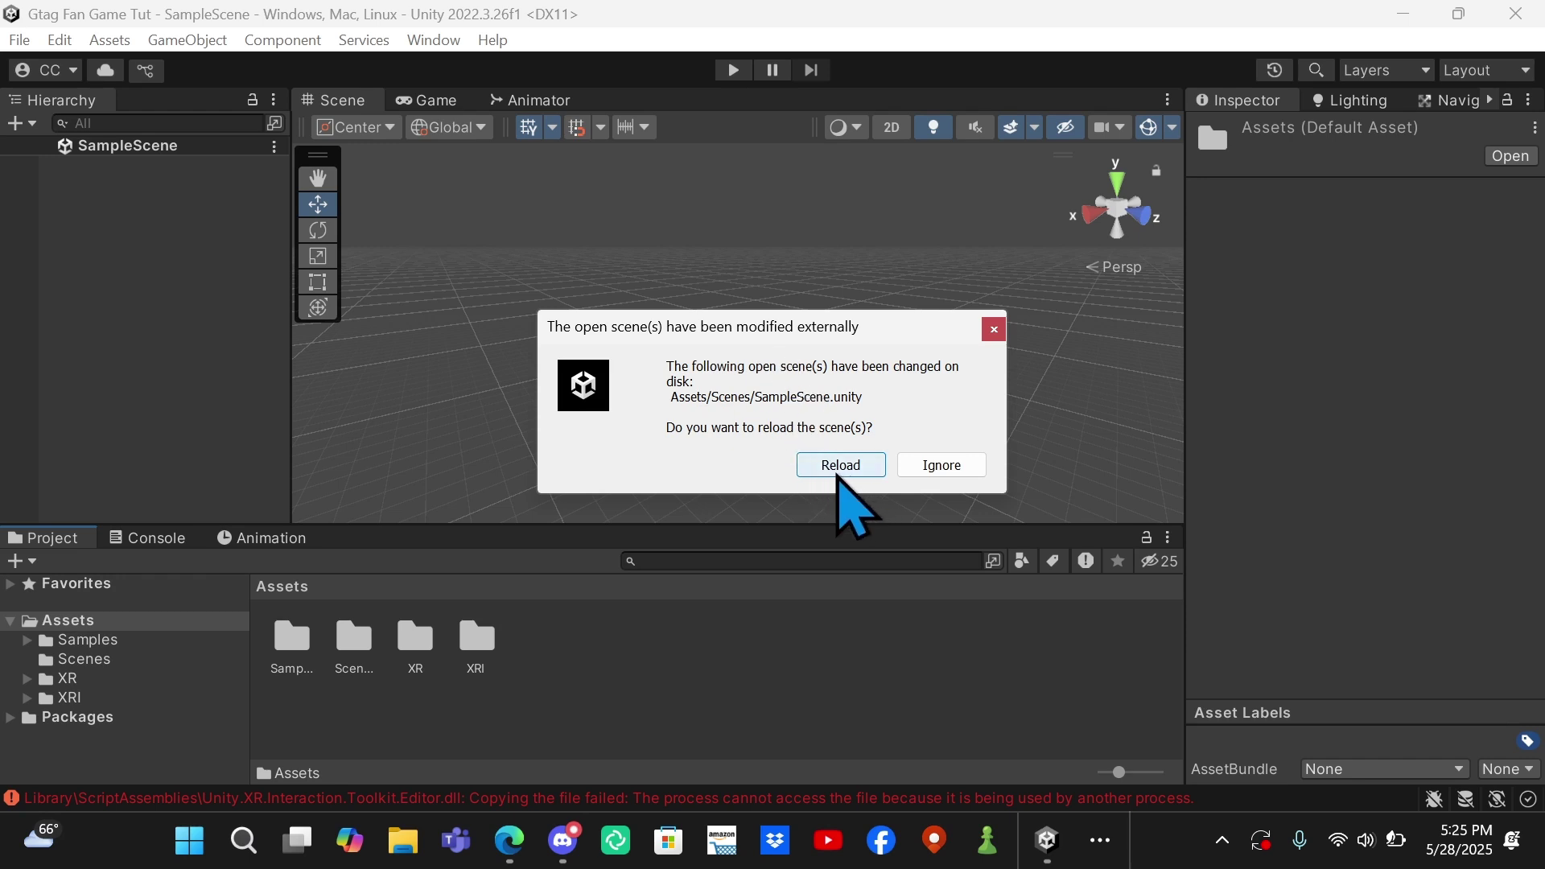
Reload the externally changed SampleScene, then delete its Main Camera and Directional Light
{"action": "left_click", "coordinate": [836, 466]}
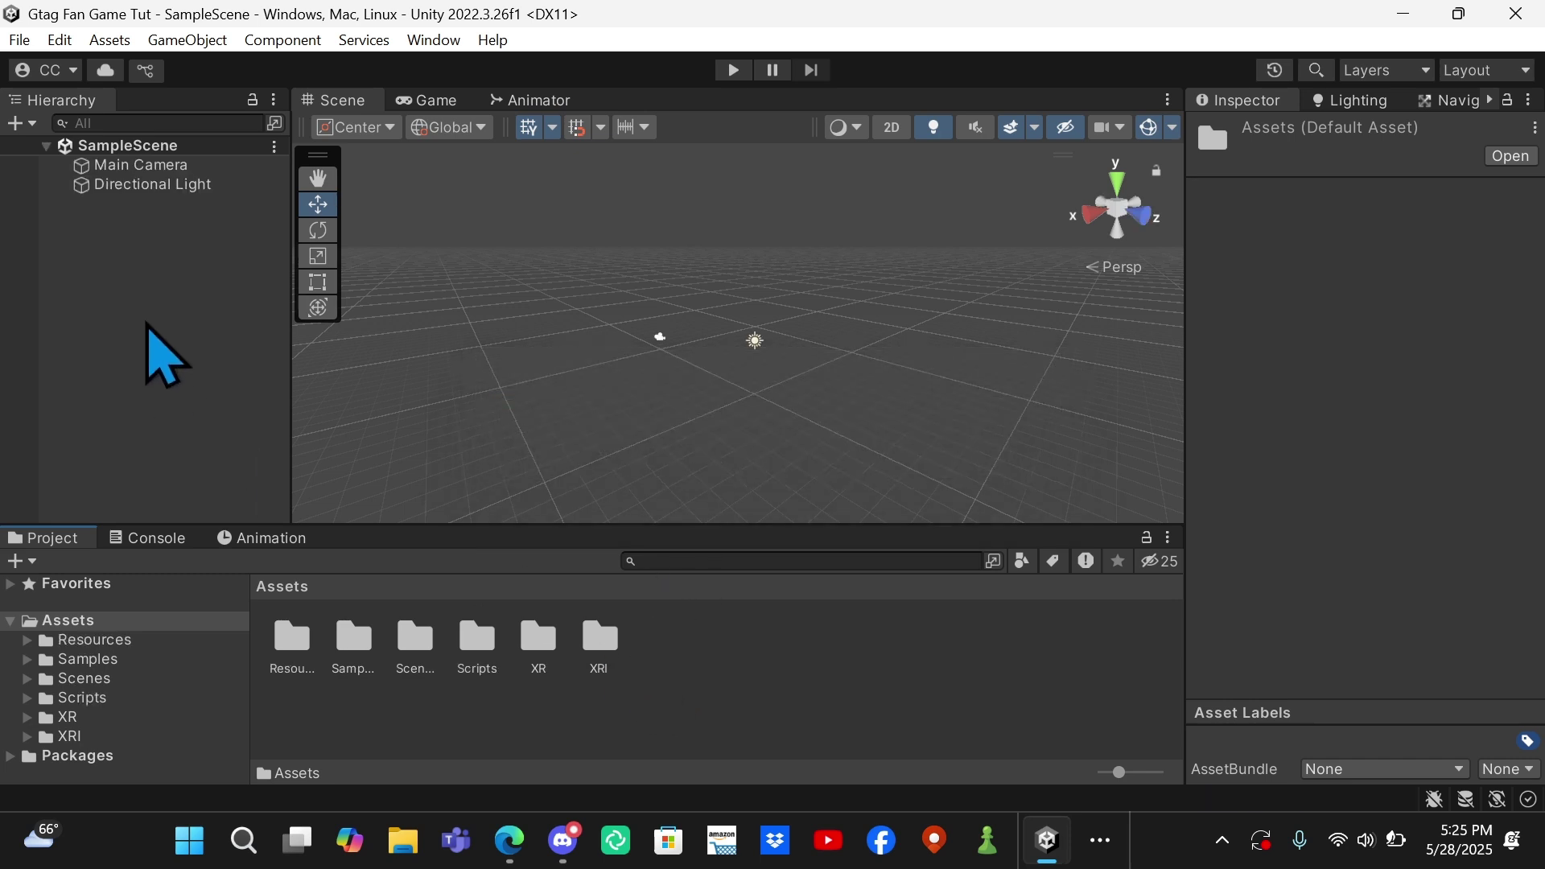
{"action": "left_click", "coordinate": [149, 166]}
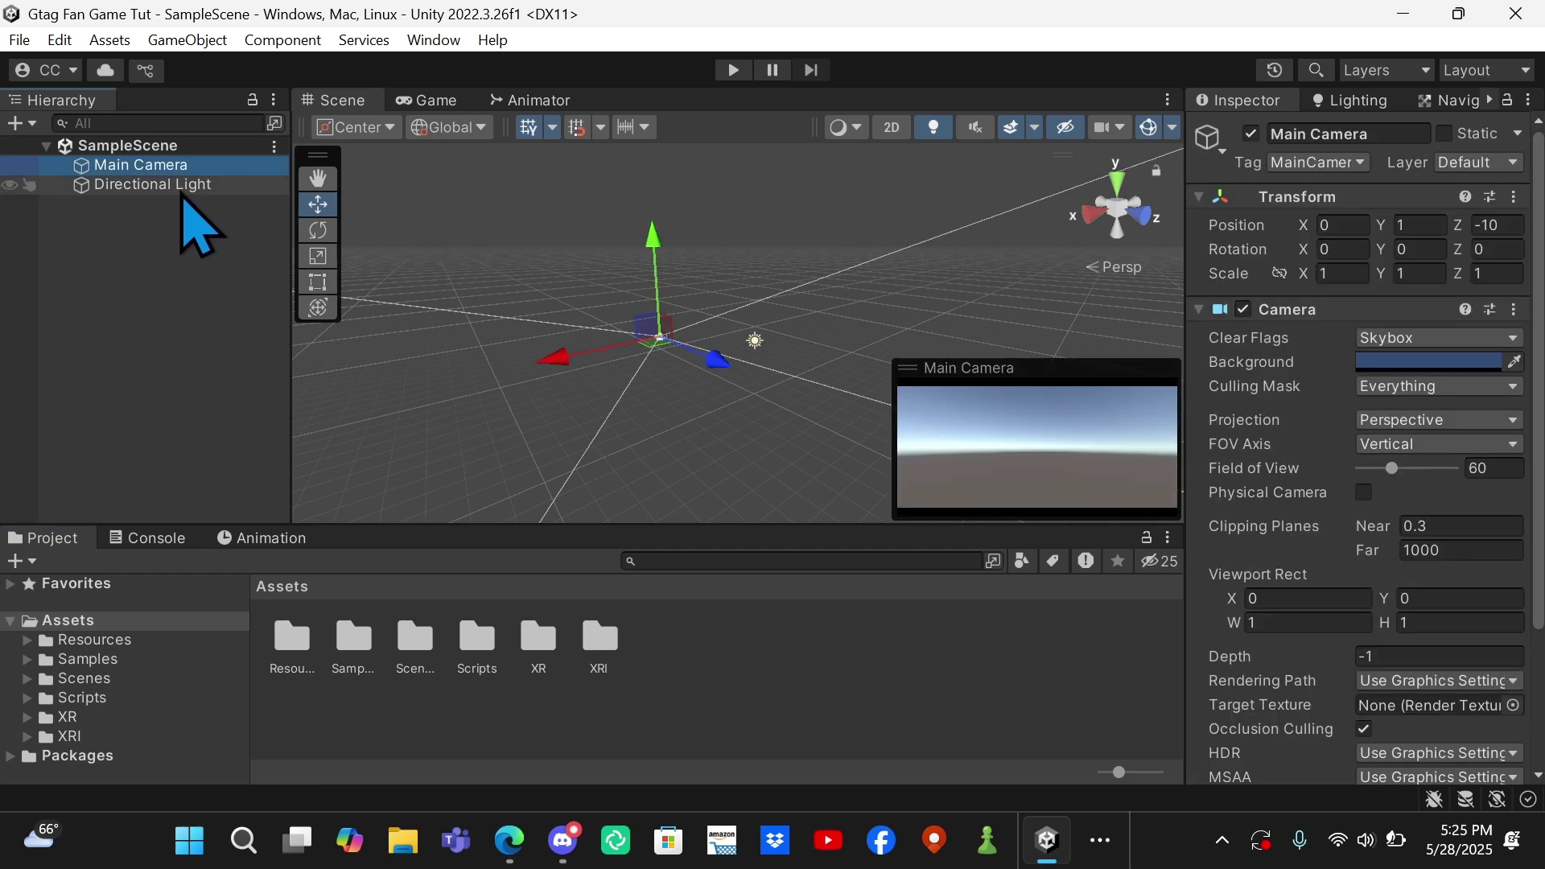
{"action": "left_click", "coordinate": [183, 193], "text": "ctrl"}
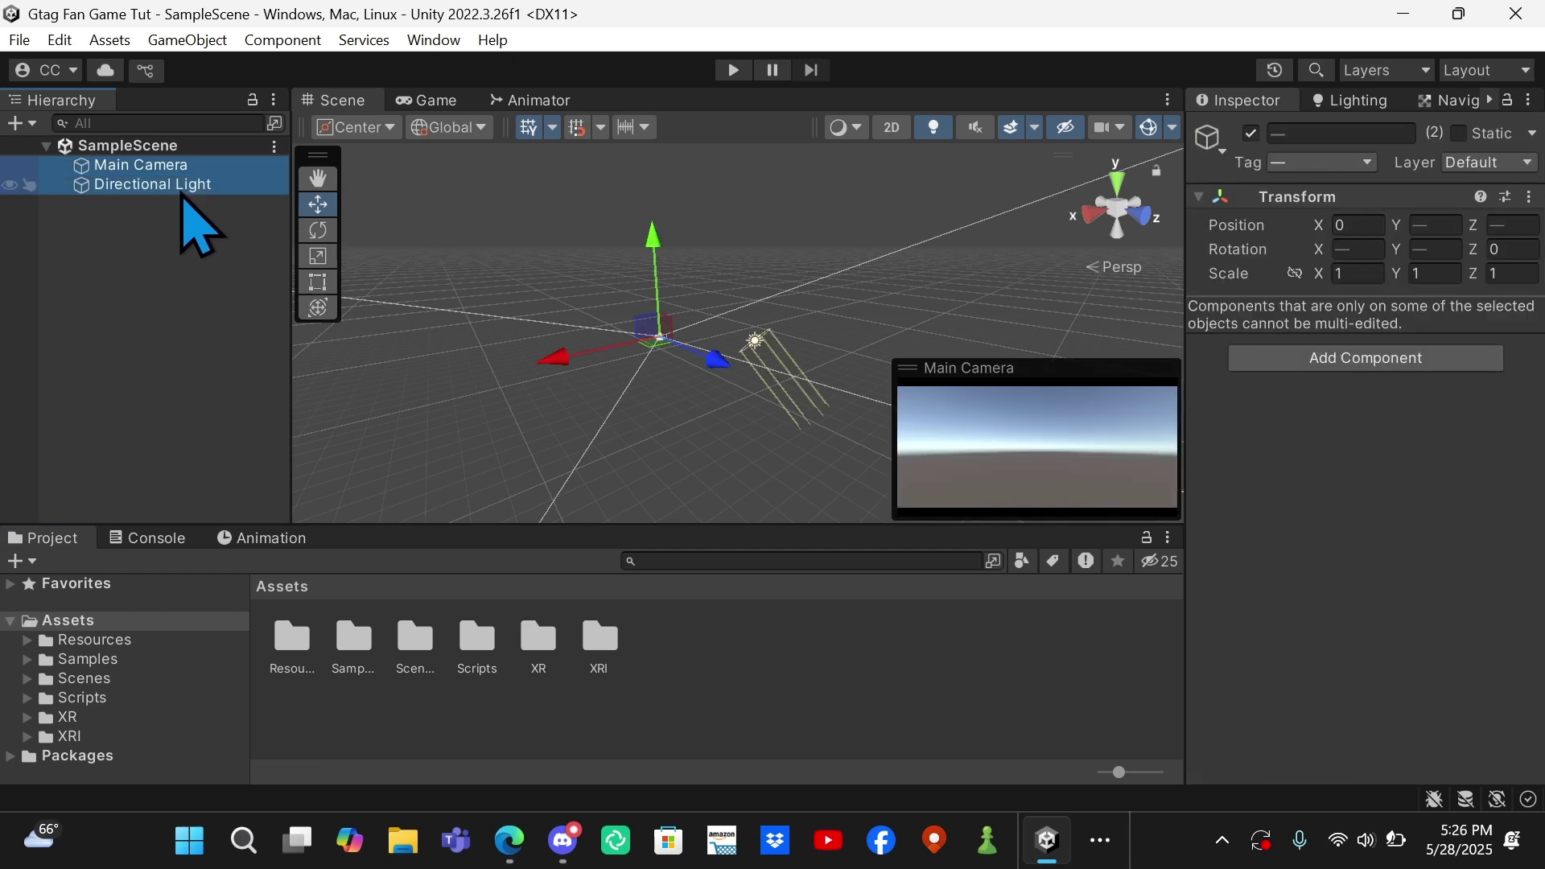
{"action": "key", "text": "Delete"}
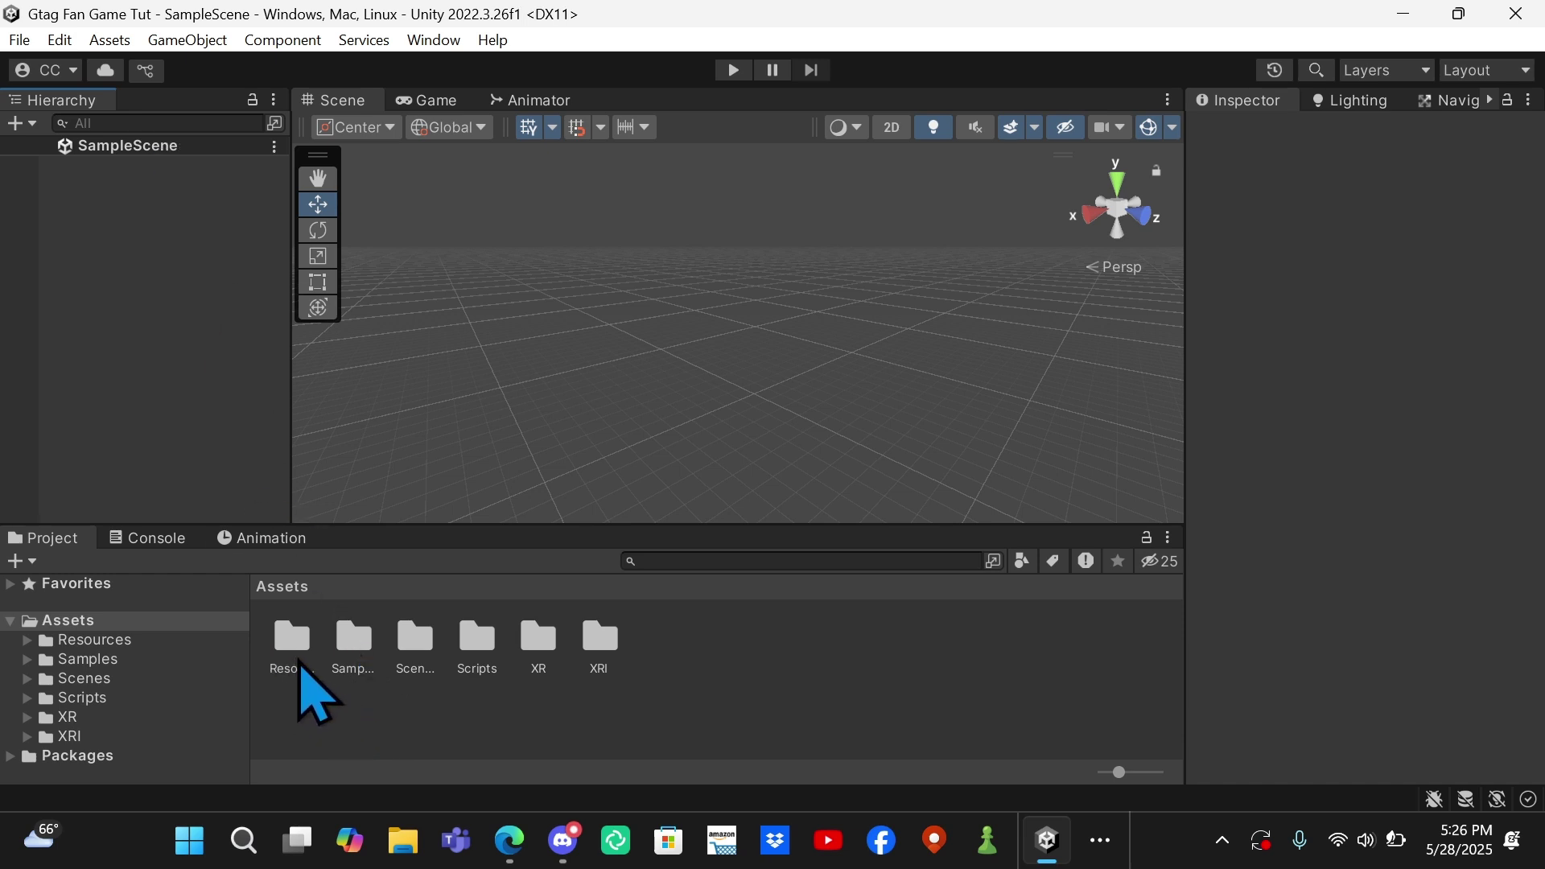
Drag the Gorilla Rig prefab from Resources > GorillaPrefabs into the Hierarchy
{"action": "double_click", "coordinate": [294, 653]}
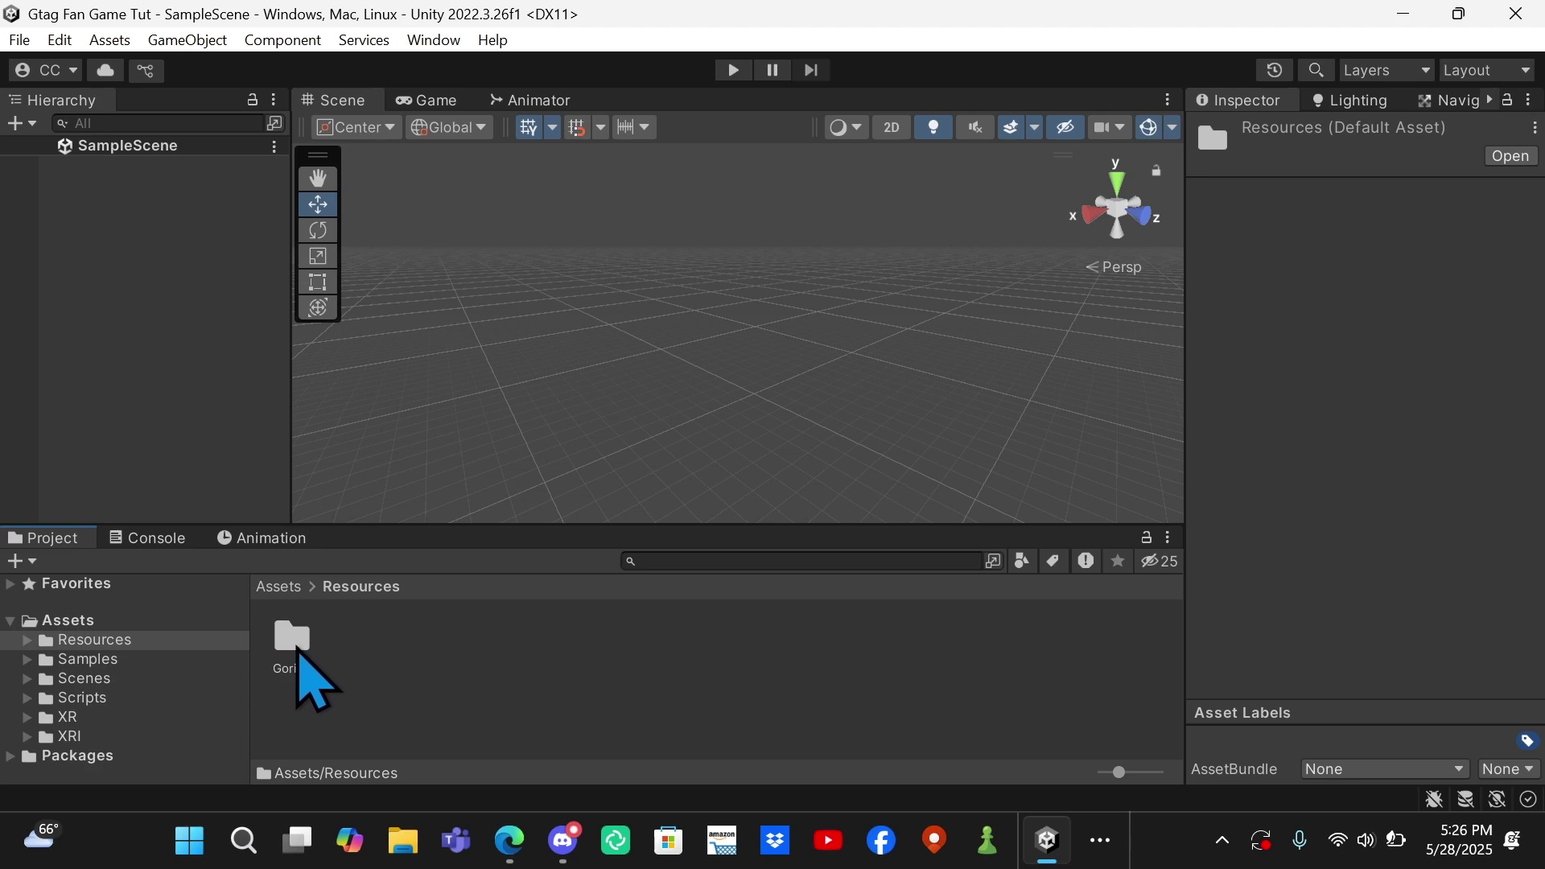
{"action": "double_click", "coordinate": [296, 652]}
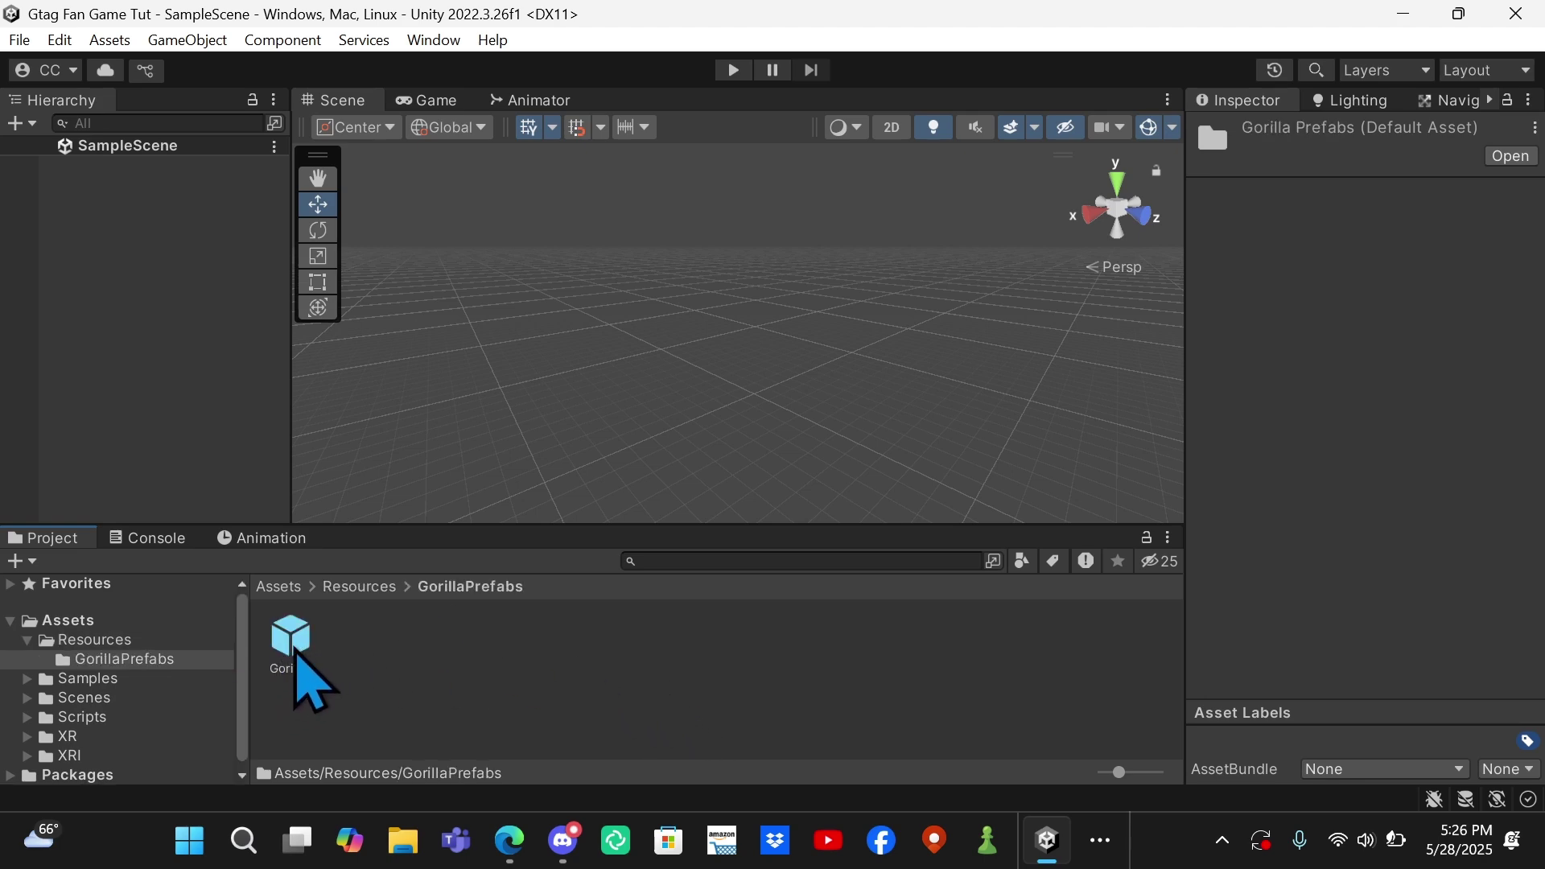
{"action": "left_click_drag", "start_coordinate": [298, 653], "coordinate": [166, 427]}
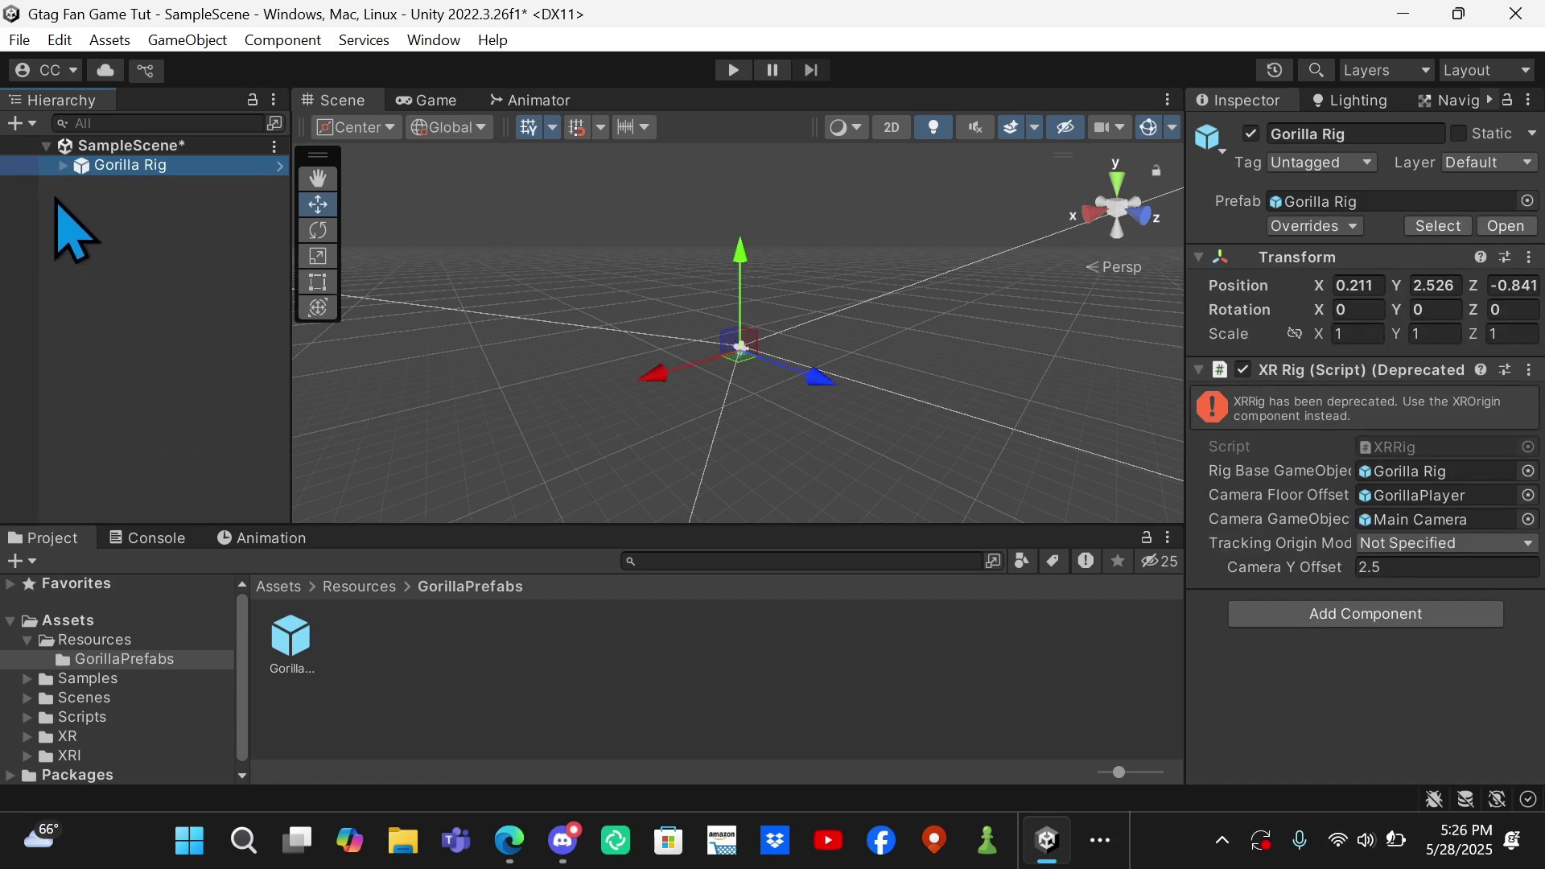
{"action": "scroll", "coordinate": [741, 438], "scroll_direction": "up", "scroll_amount": 3}
{"action": "scroll", "coordinate": [735, 412], "scroll_direction": "up", "scroll_amount": 3}
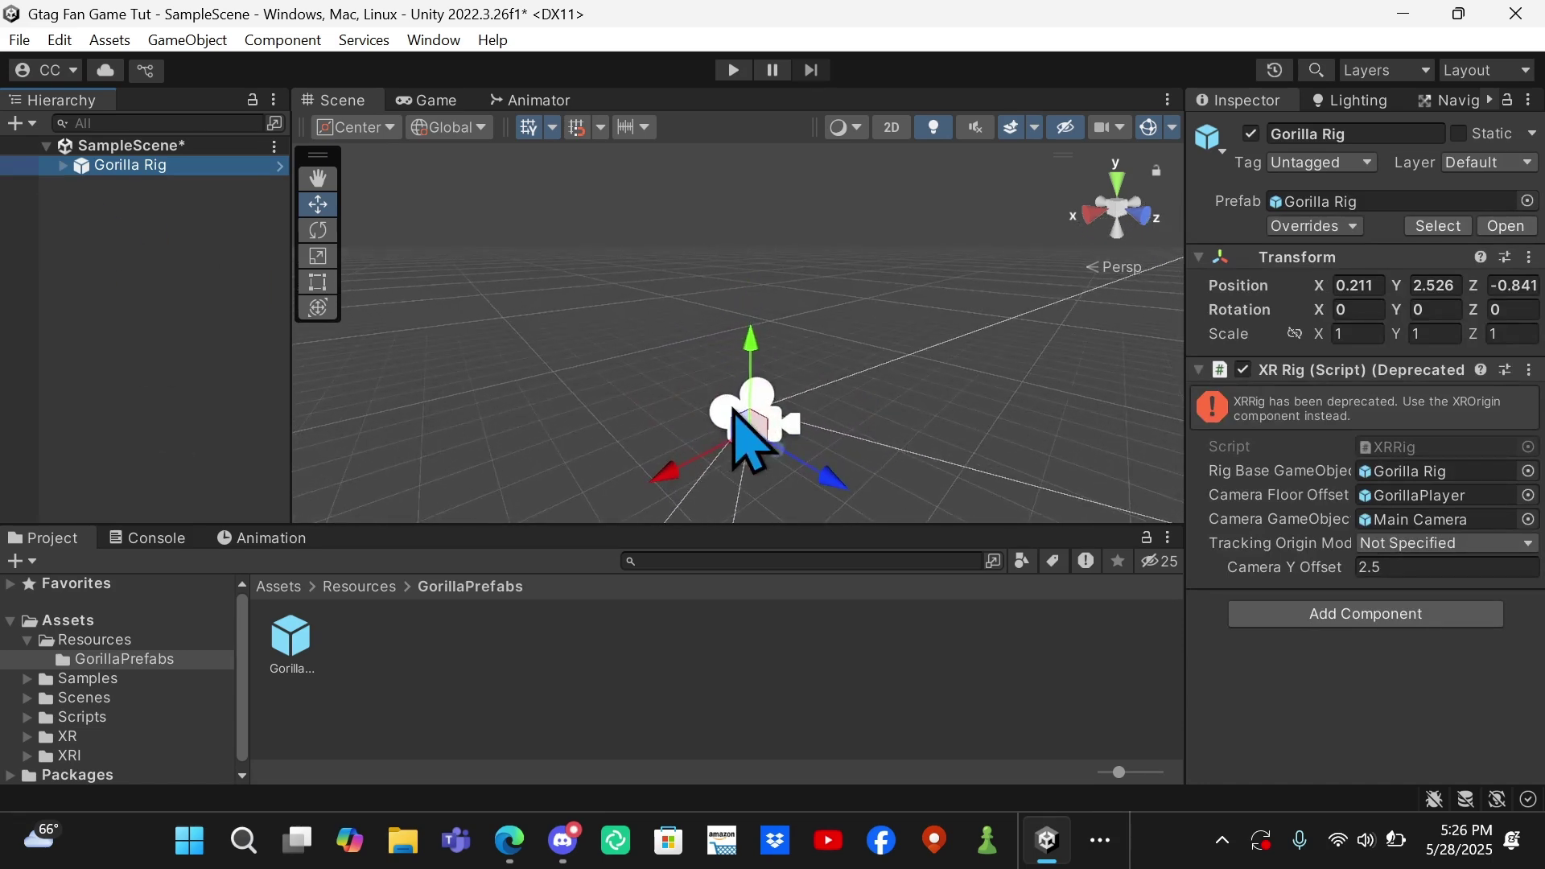
{"action": "left_click_drag", "start_coordinate": [735, 412], "coordinate": [282, 534], "text": "alt"}
Set the Gorilla Rig's Position X, Y and Z to 0, 0, 0
{"action": "left_click", "coordinate": [1376, 286]}
{"action": "type", "text": "0"}
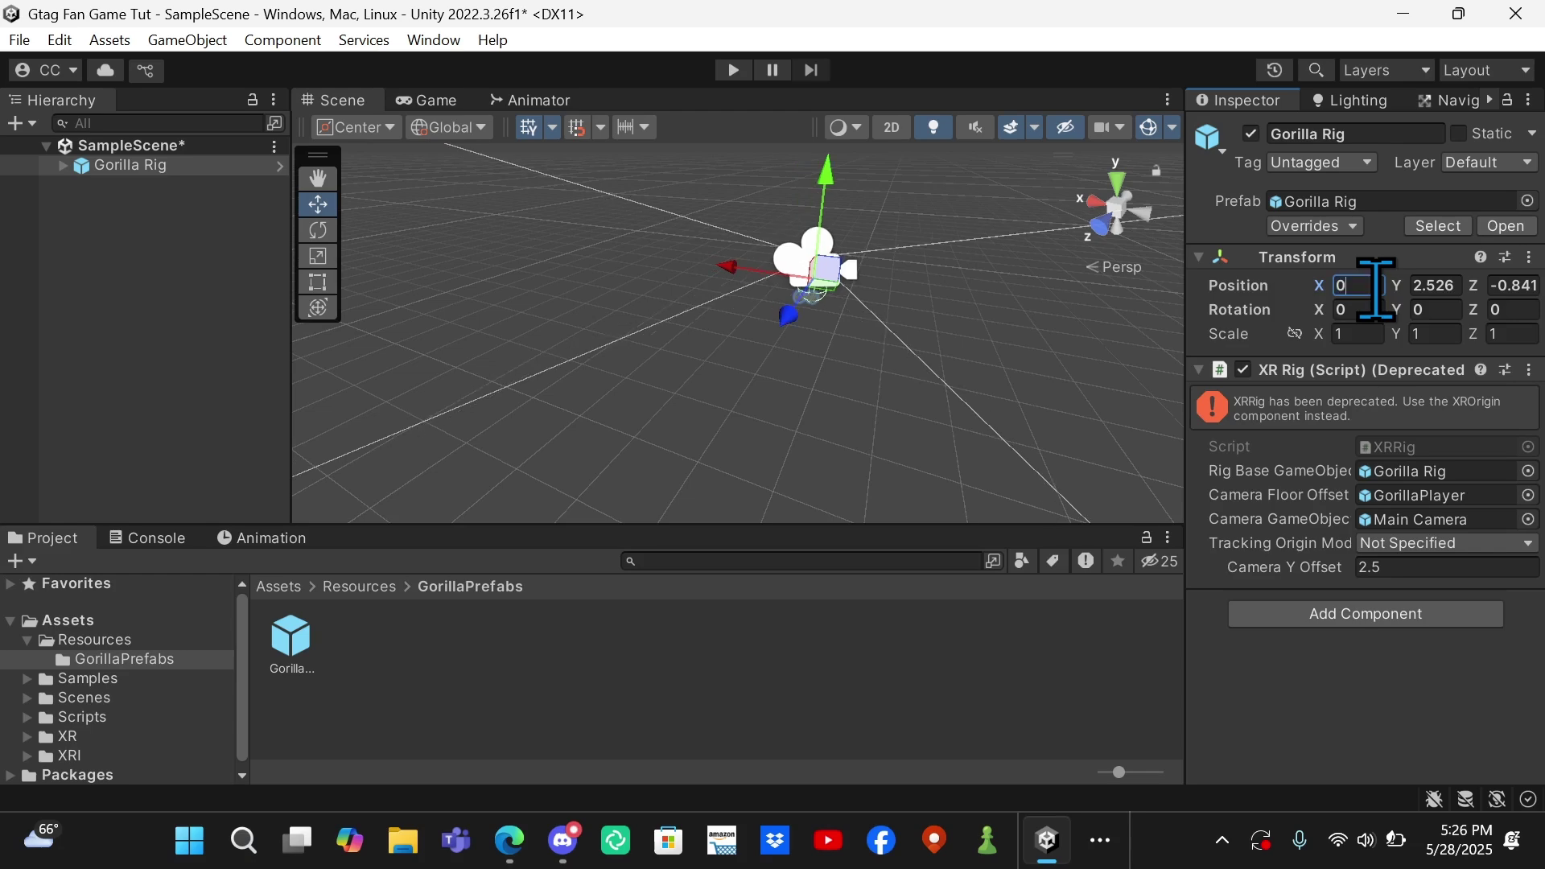
{"action": "left_click", "coordinate": [1436, 287]}
{"action": "type", "text": "0"}
{"action": "left_click", "coordinate": [1504, 286]}
{"action": "type", "text": "0"}
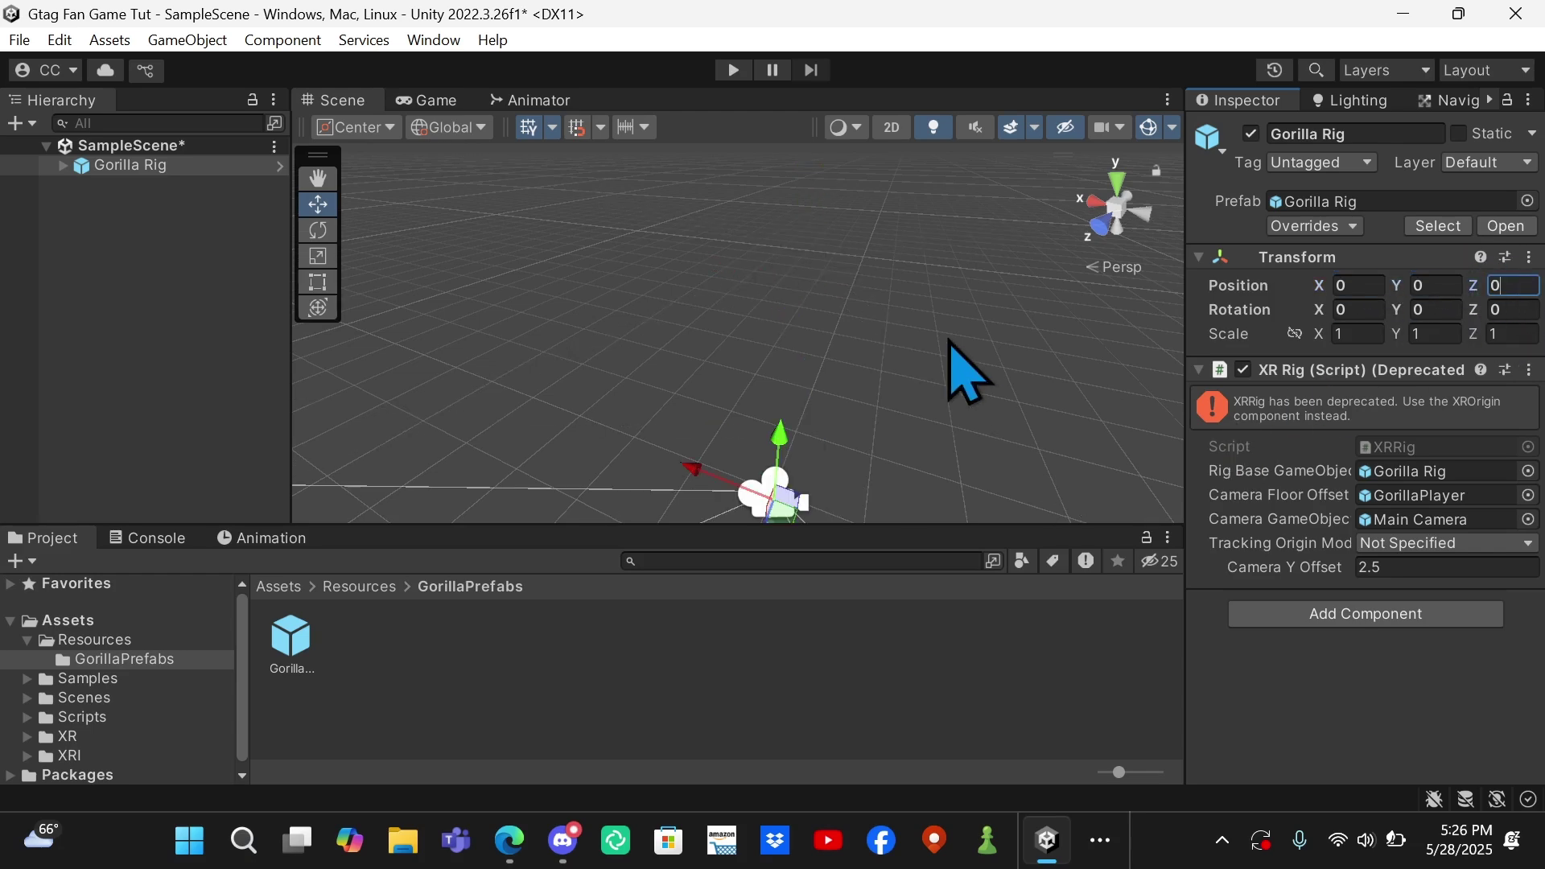
{"action": "left_click_drag", "start_coordinate": [966, 370], "coordinate": [172, 121], "text": "alt"}
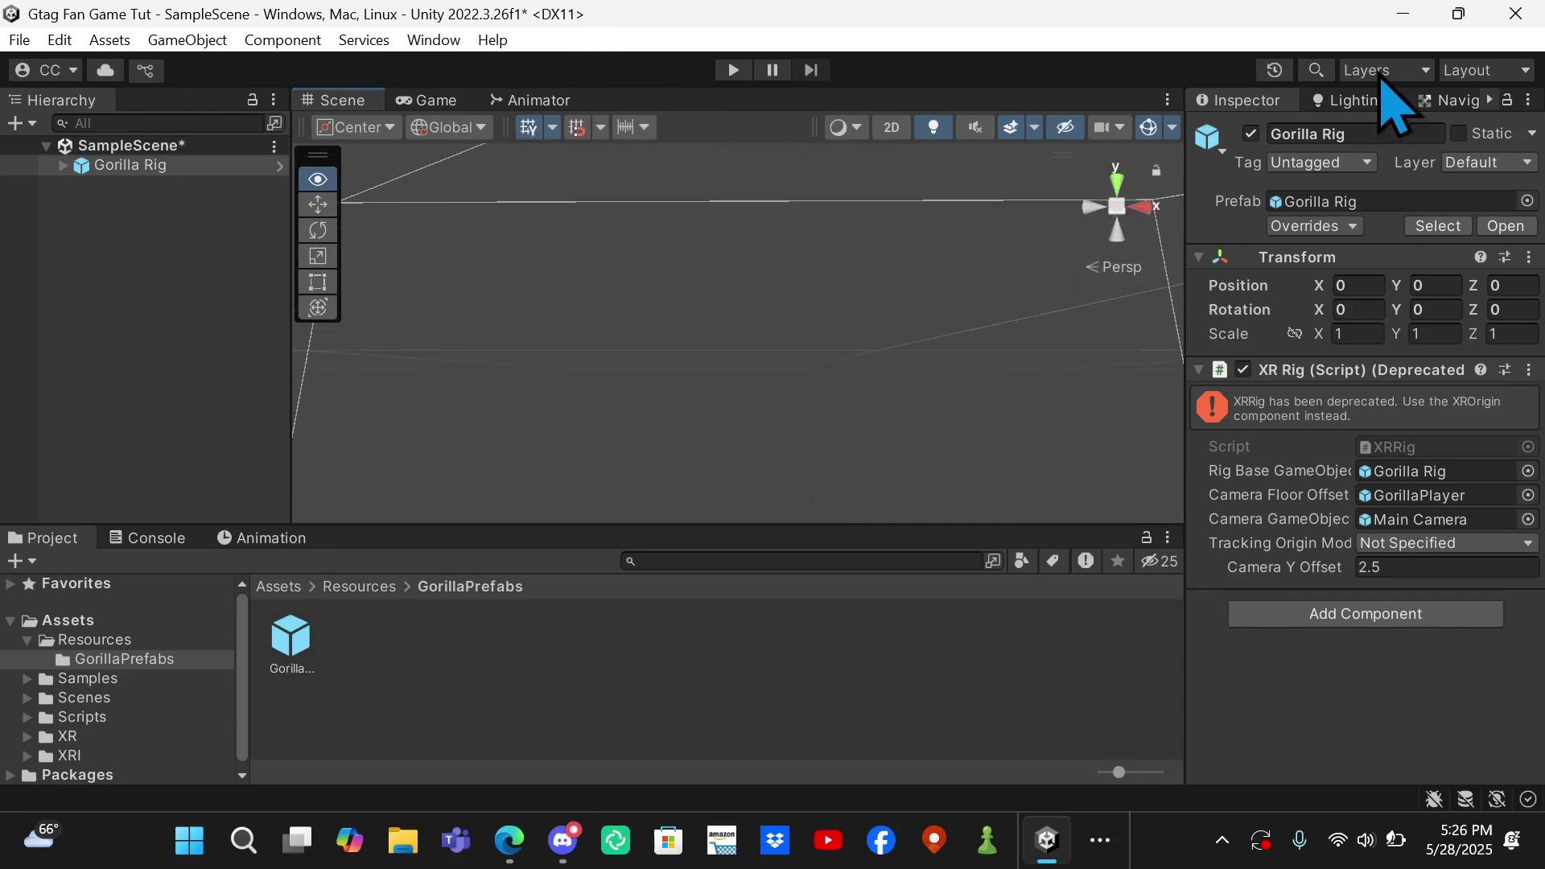
{"action": "left_click_drag", "start_coordinate": [1362, 81], "coordinate": [656, 167], "text": "alt"}
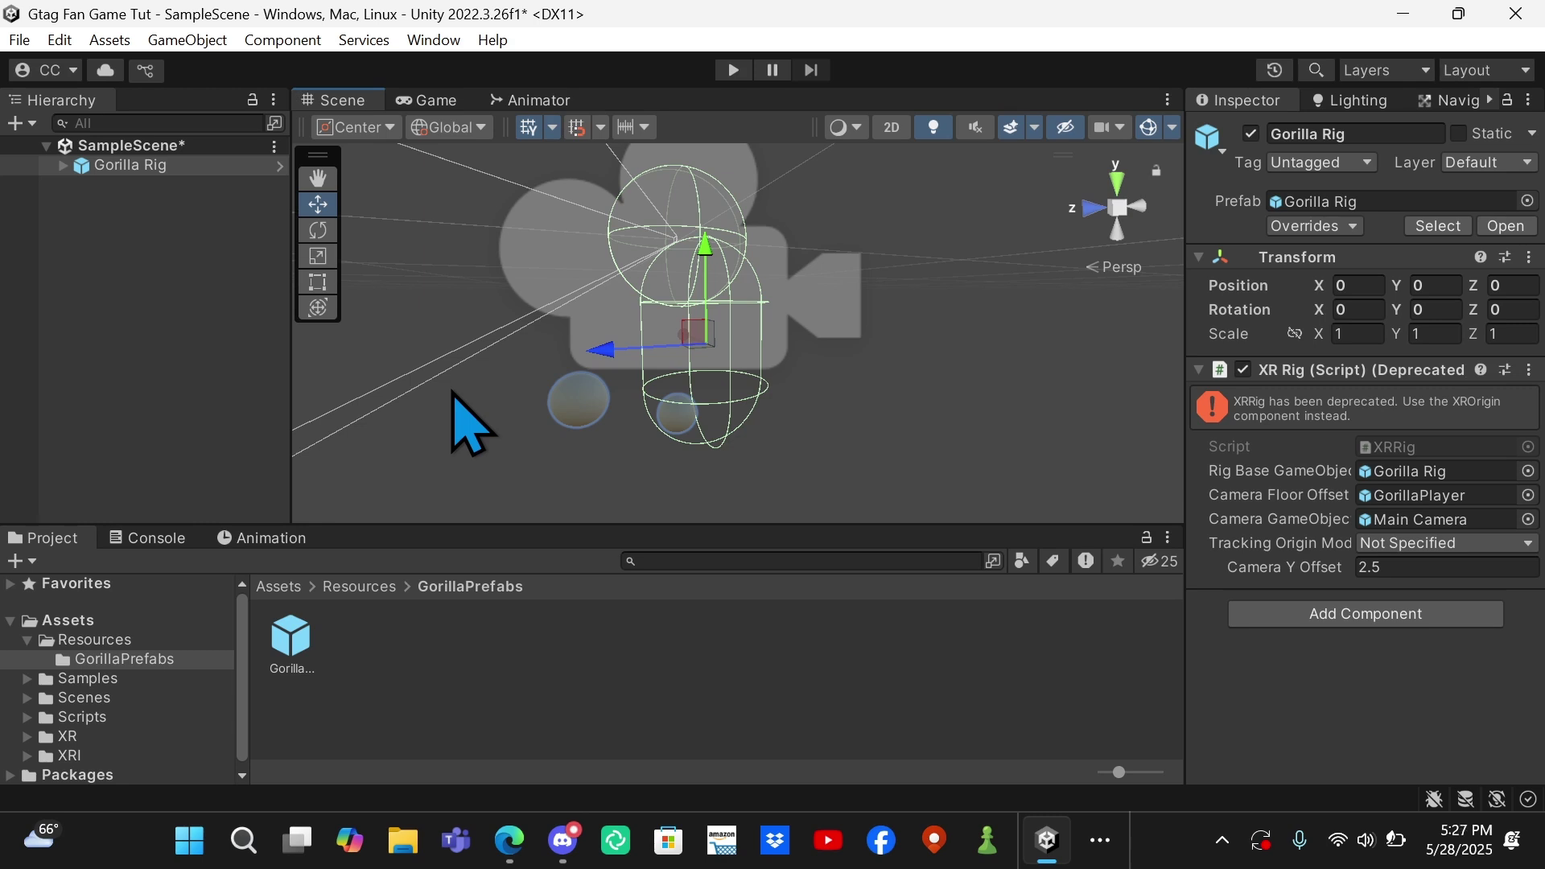
Bring OBS to the front briefly, then return to Unity
{"action": "left_click", "coordinate": [1103, 850]}
{"action": "left_click", "coordinate": [1082, 771]}
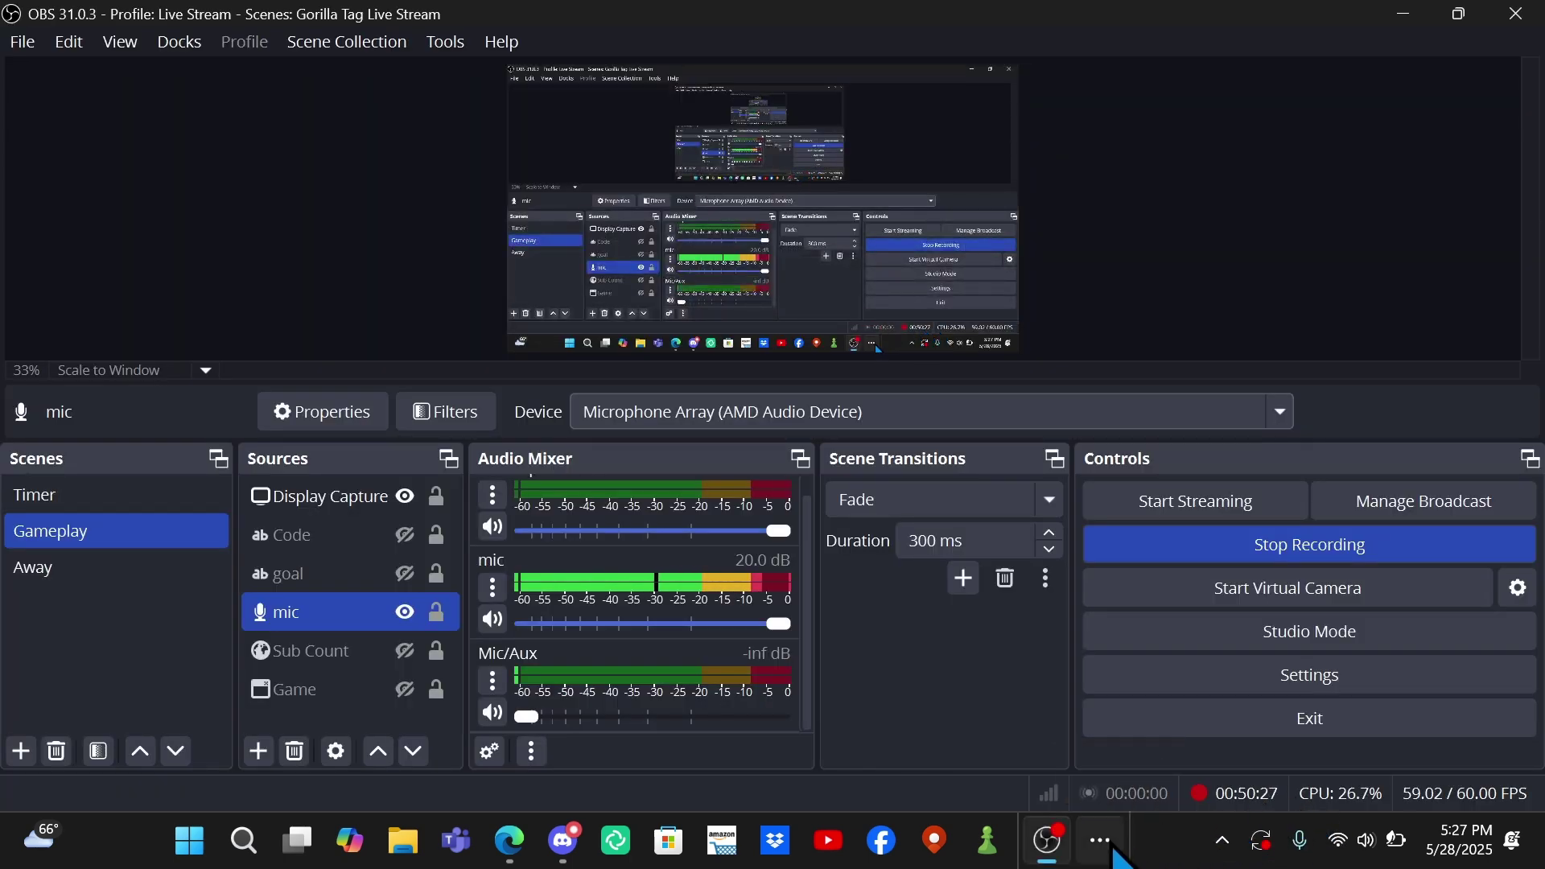
{"action": "left_click", "coordinate": [1109, 830]}
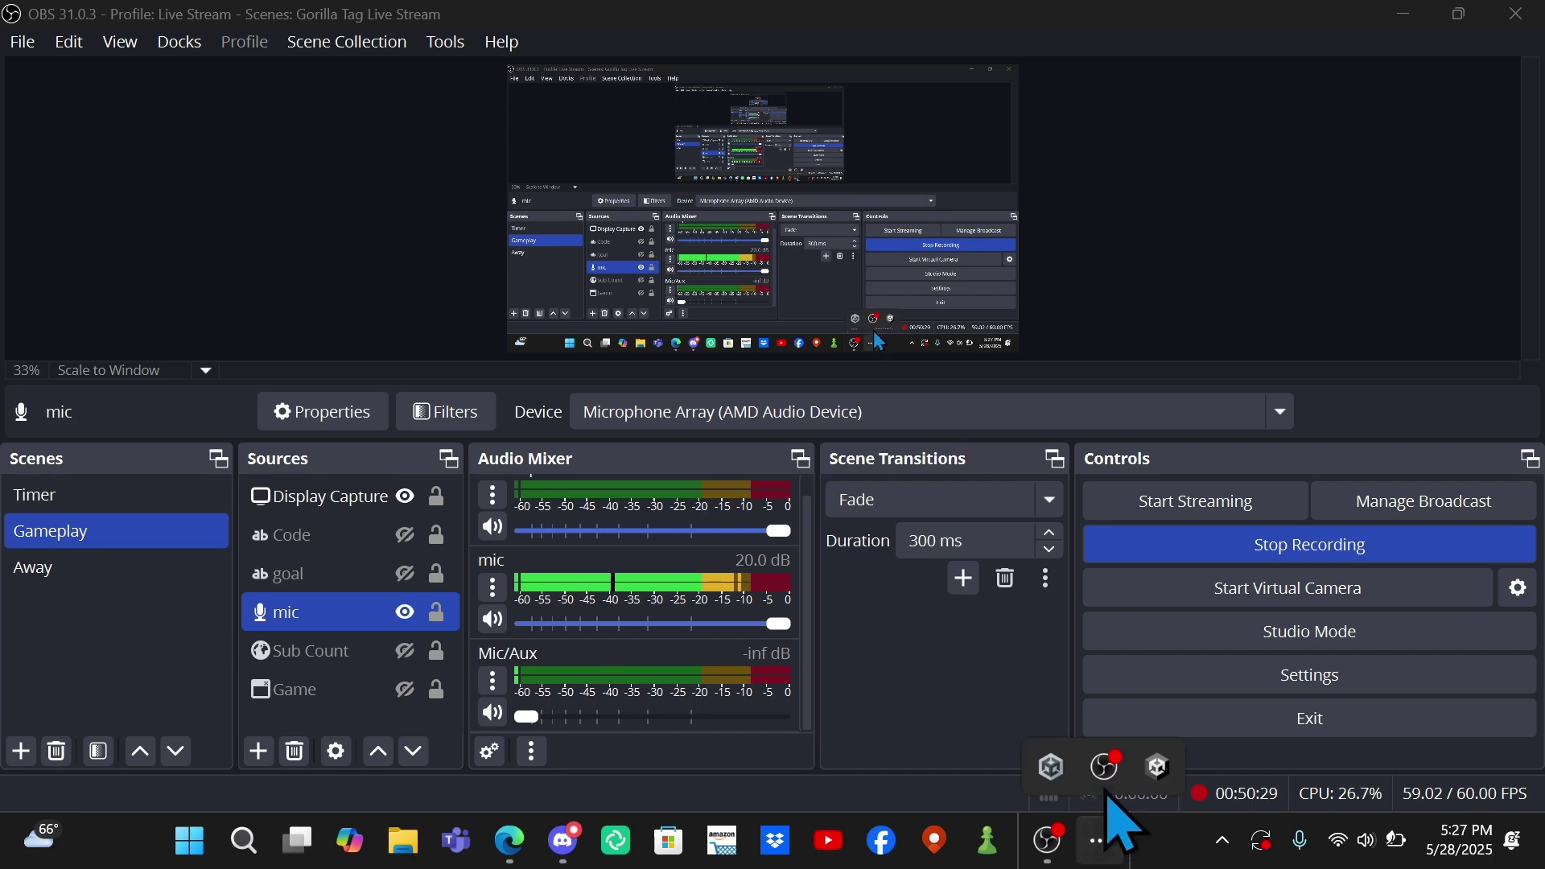
{"action": "left_click", "coordinate": [1157, 766]}
Save SampleScene with Ctrl+S, show the top-level Assets folder, and switch to OBS
{"action": "key", "text": "ctrl+s"}
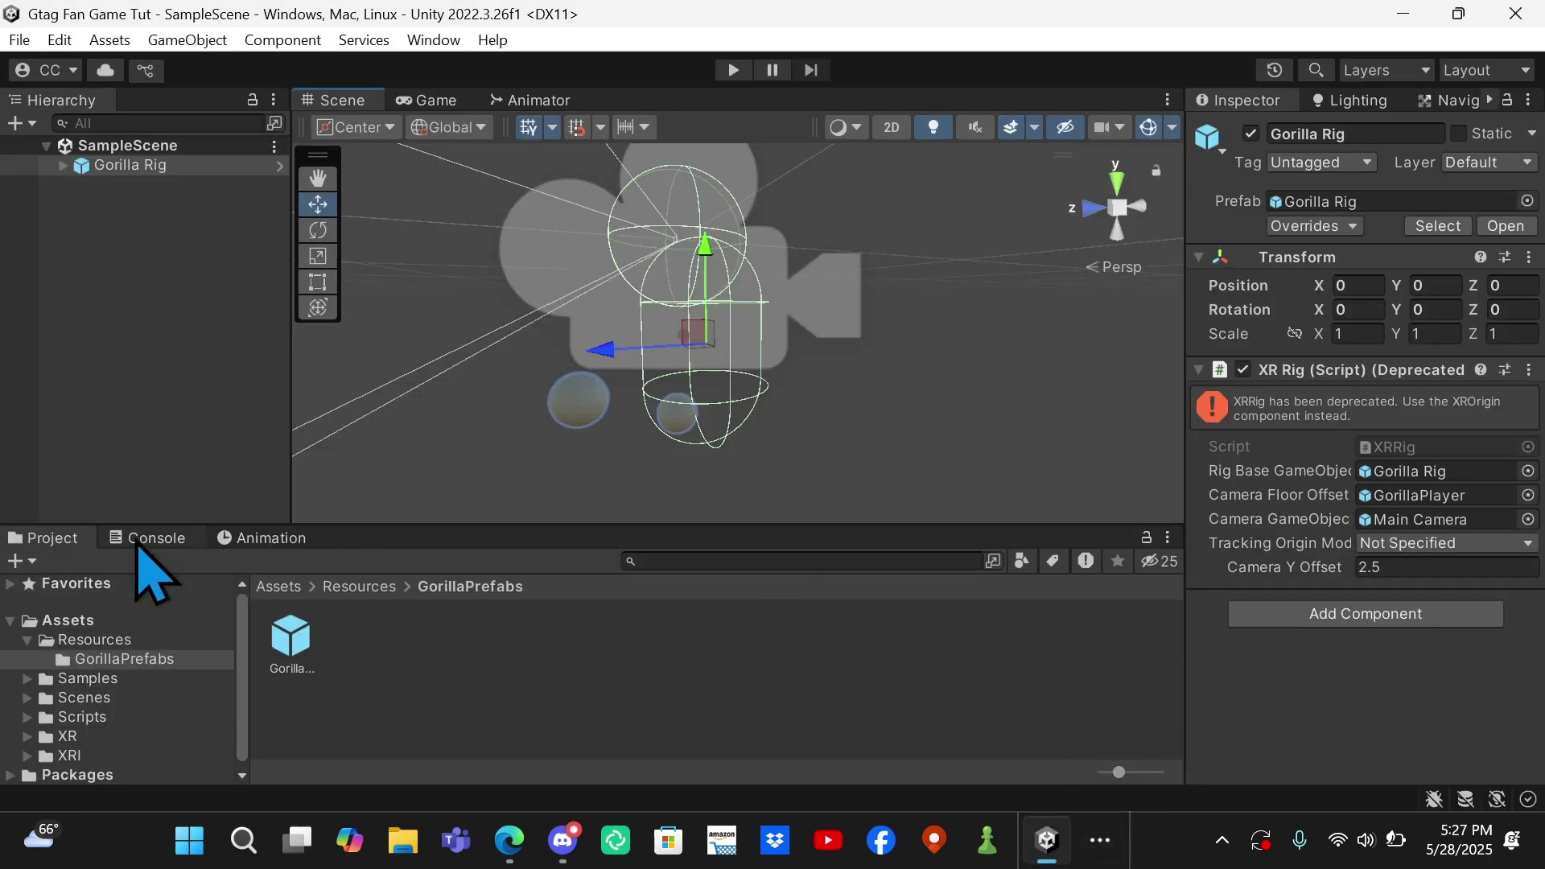
{"action": "left_click", "coordinate": [107, 621]}
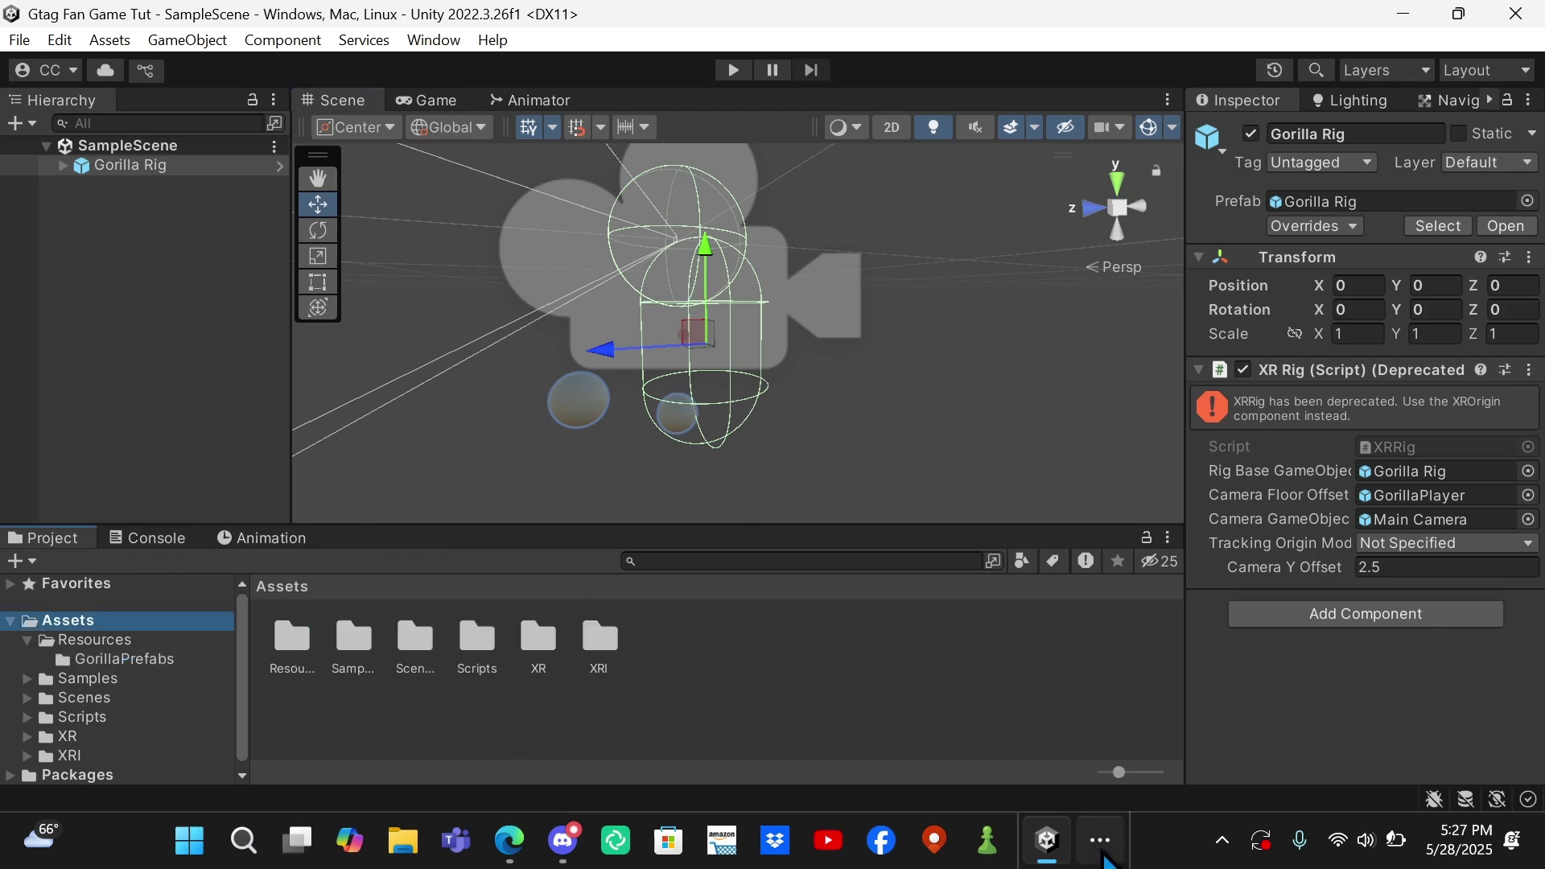
{"action": "left_click", "coordinate": [1100, 840]}
{"action": "left_click", "coordinate": [1104, 771]}
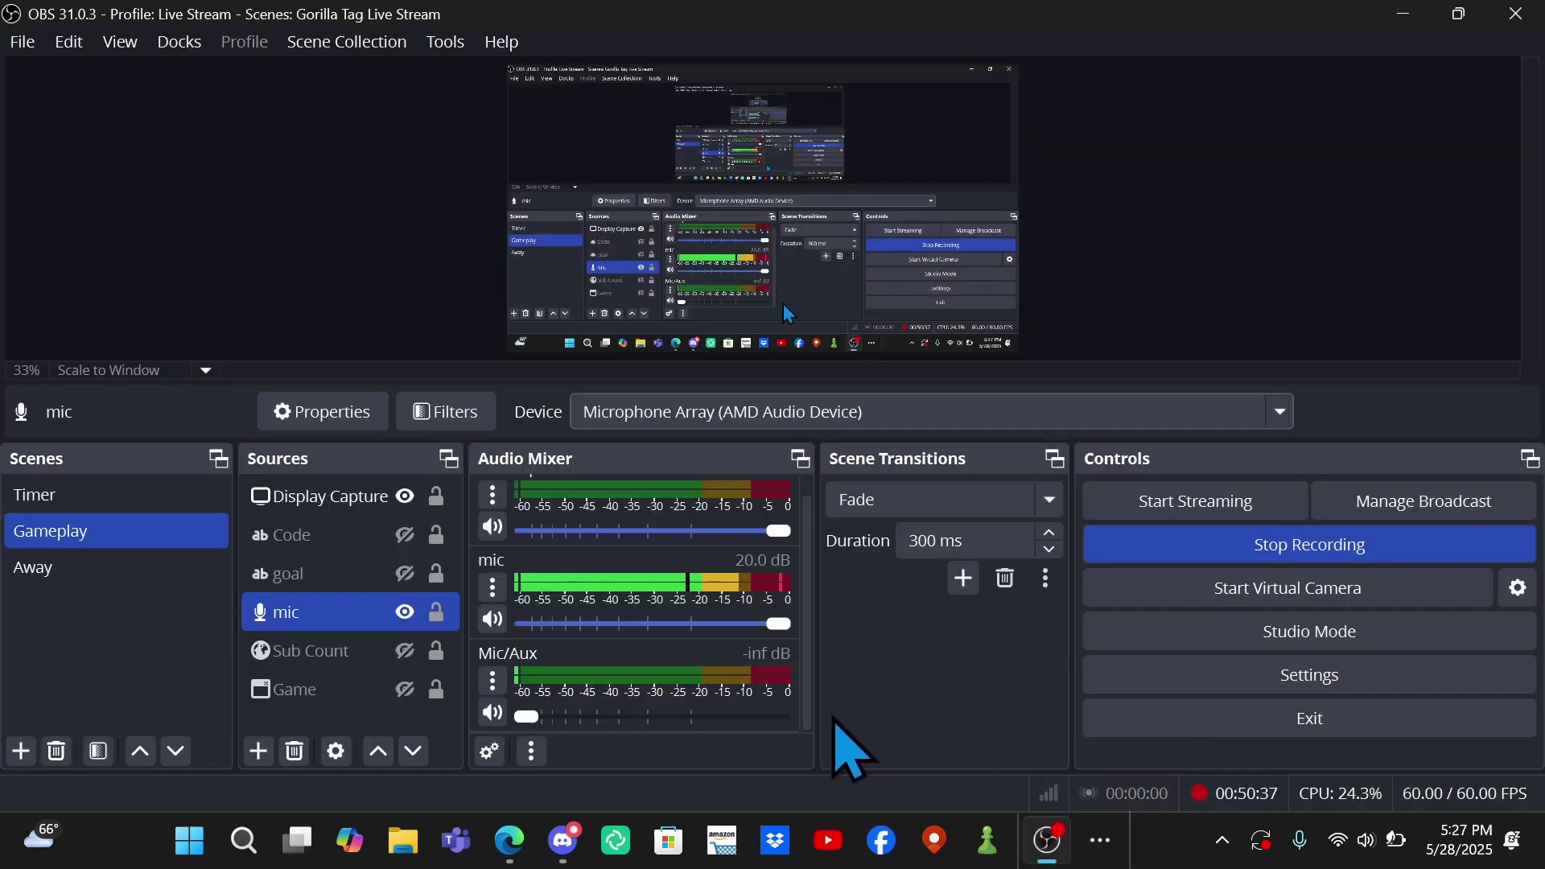